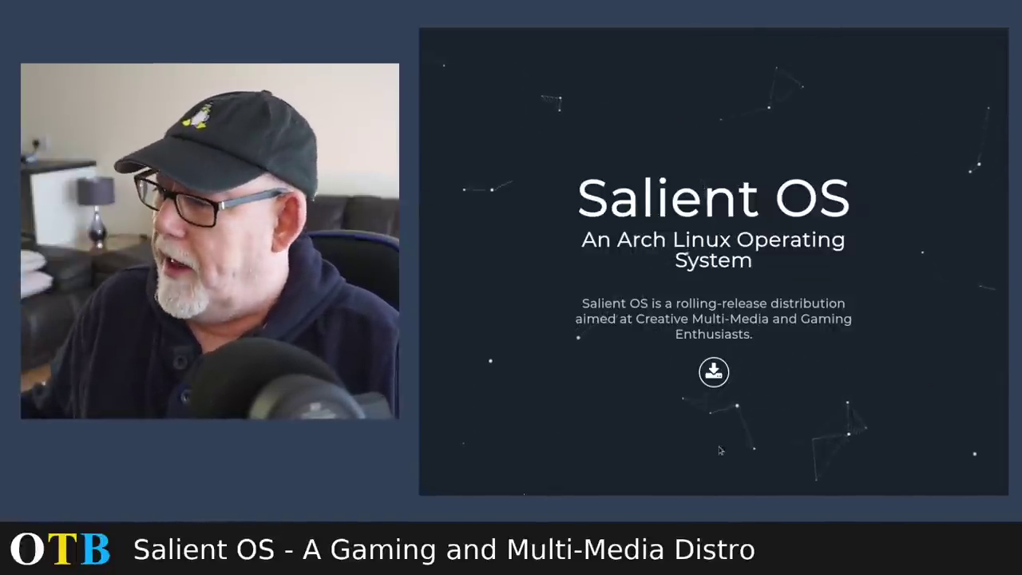
Step: Open the Salient OS project page on SourceForge from the homepage's download icon
click(715, 372)
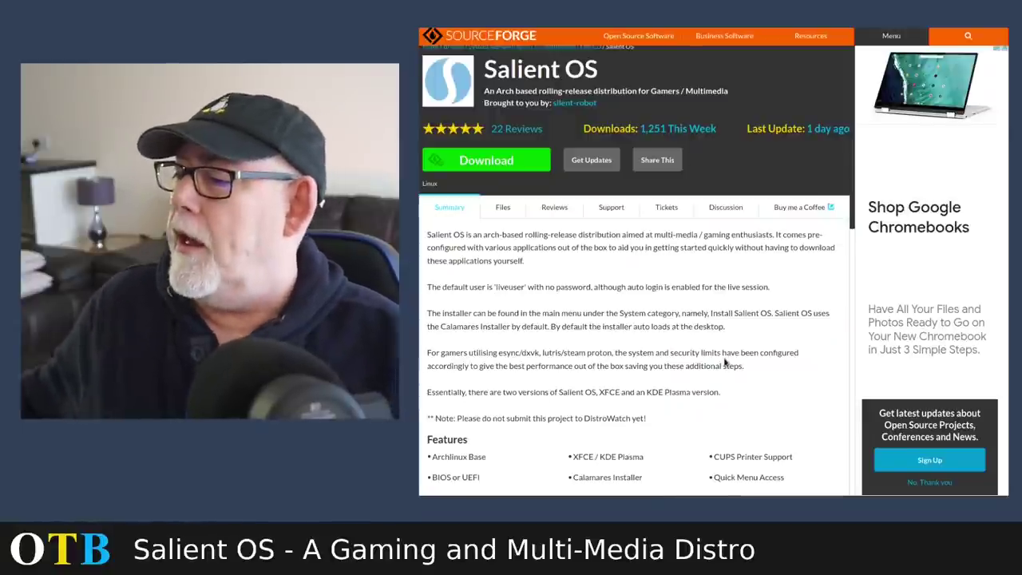
scroll(726, 368, down, 2)
scroll(702, 364, down, 1)
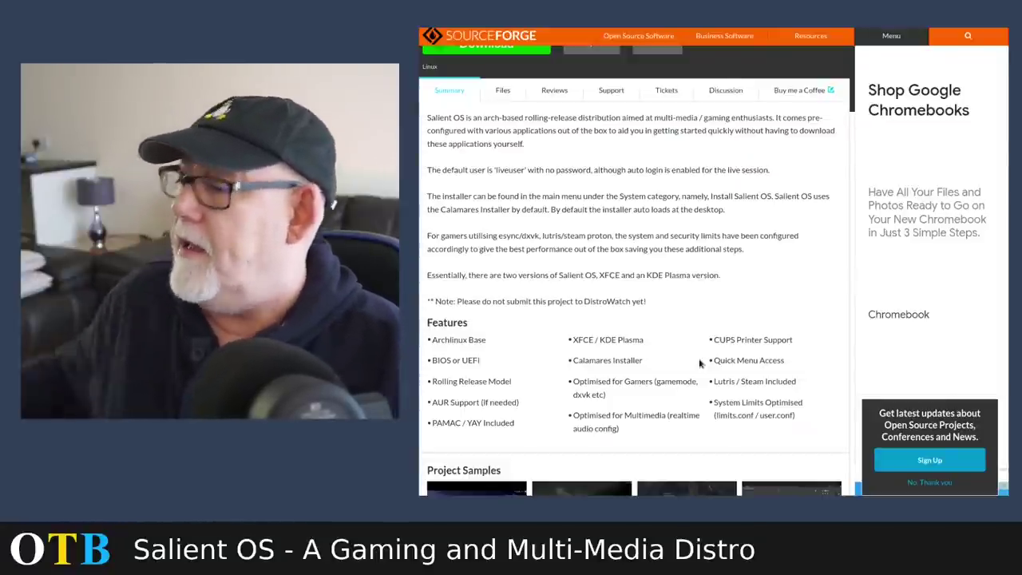
scroll(641, 308, up, 3)
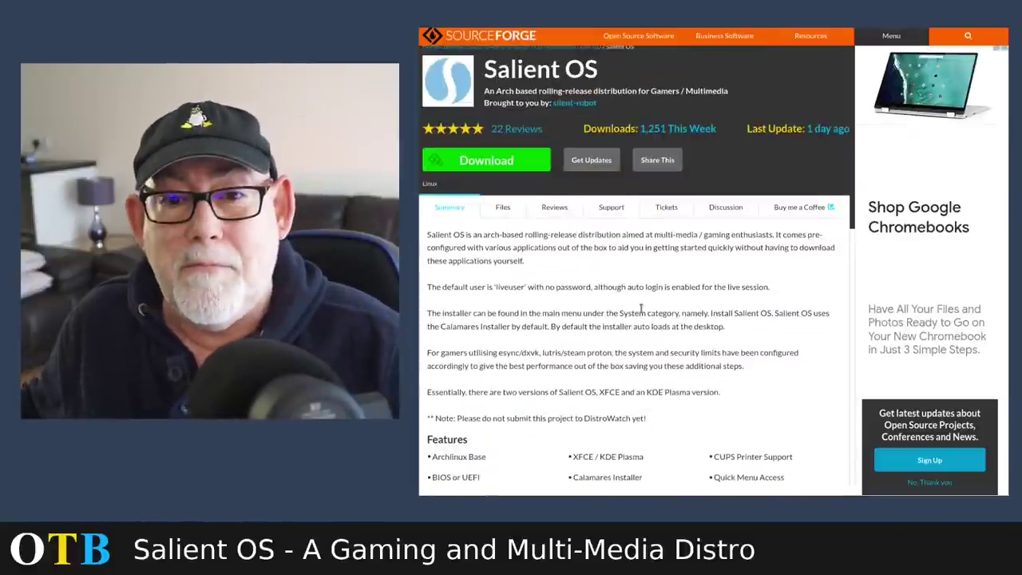
Step: Open the 2021-05 release folder under Files and browse its KDE/XFCE ISO list and changelog
click(506, 210)
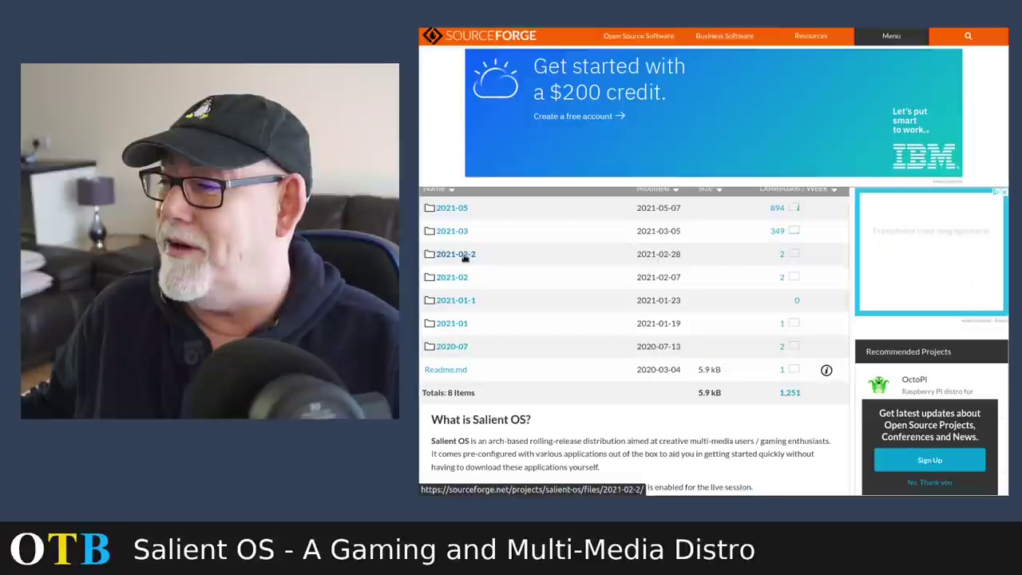
click(459, 210)
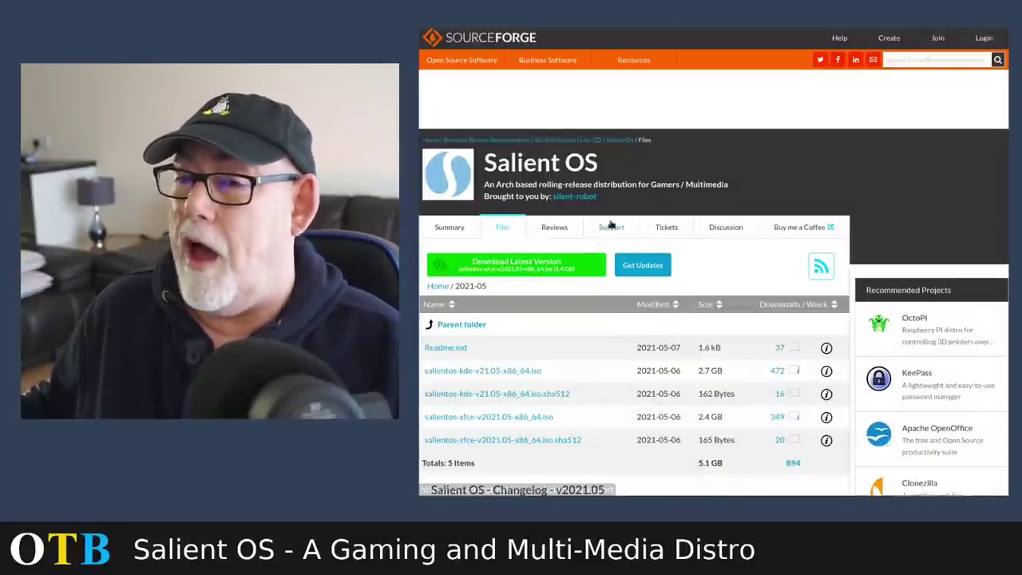
scroll(599, 233, down, 2)
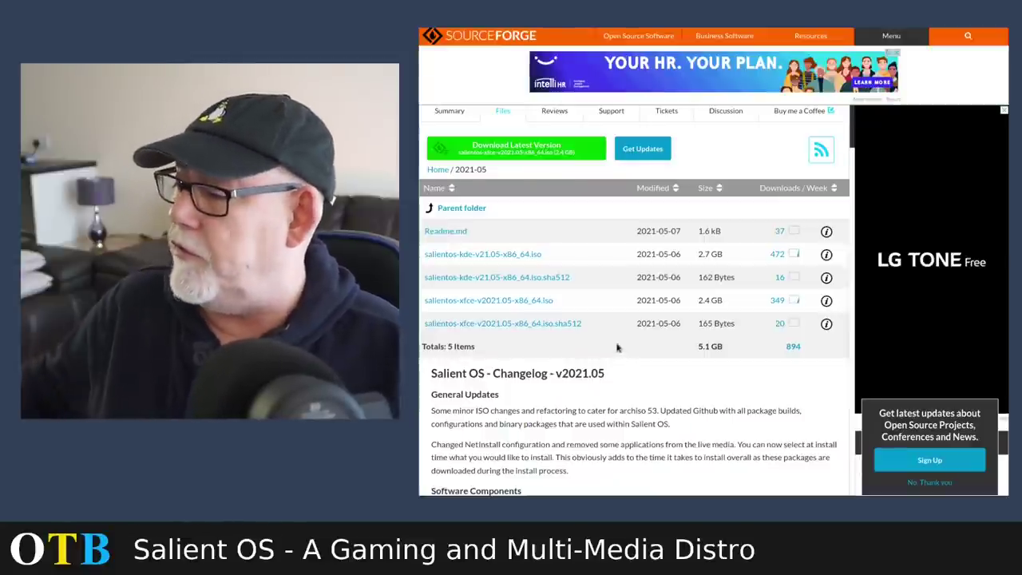
scroll(626, 357, down, 3)
scroll(631, 365, up, 2)
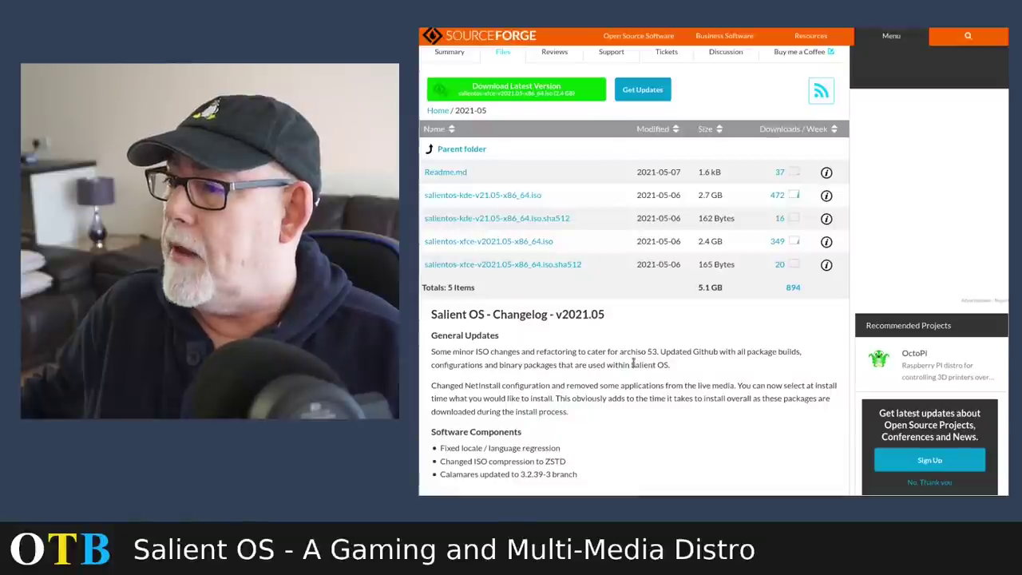
scroll(633, 363, down, 3)
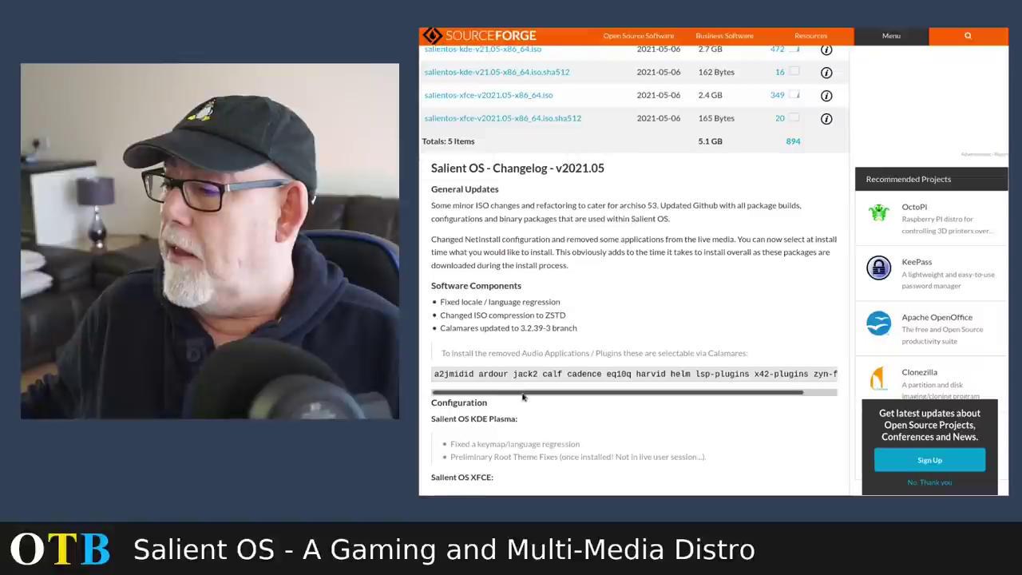
drag(525, 396, 596, 395)
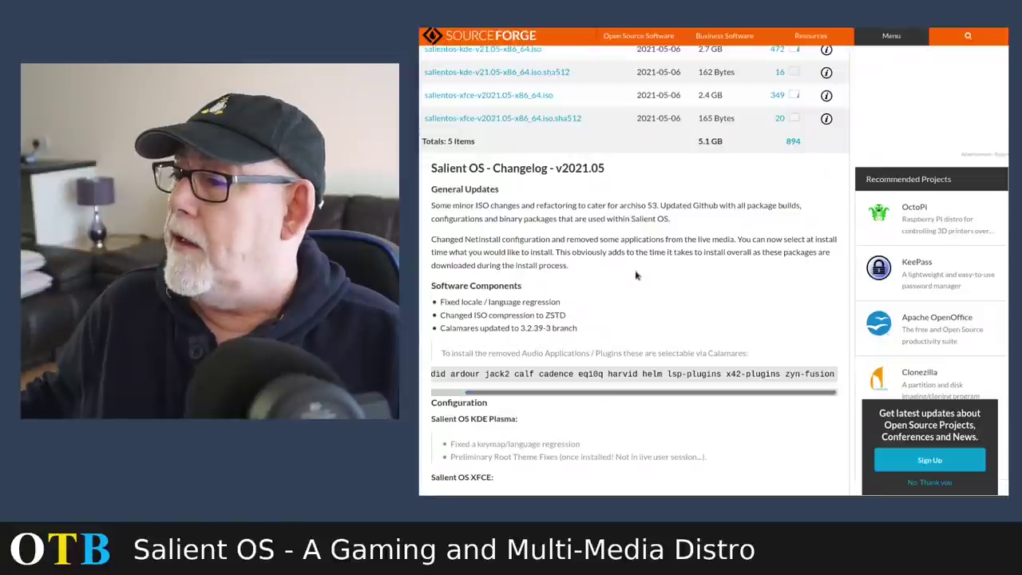
scroll(633, 275, up, 3)
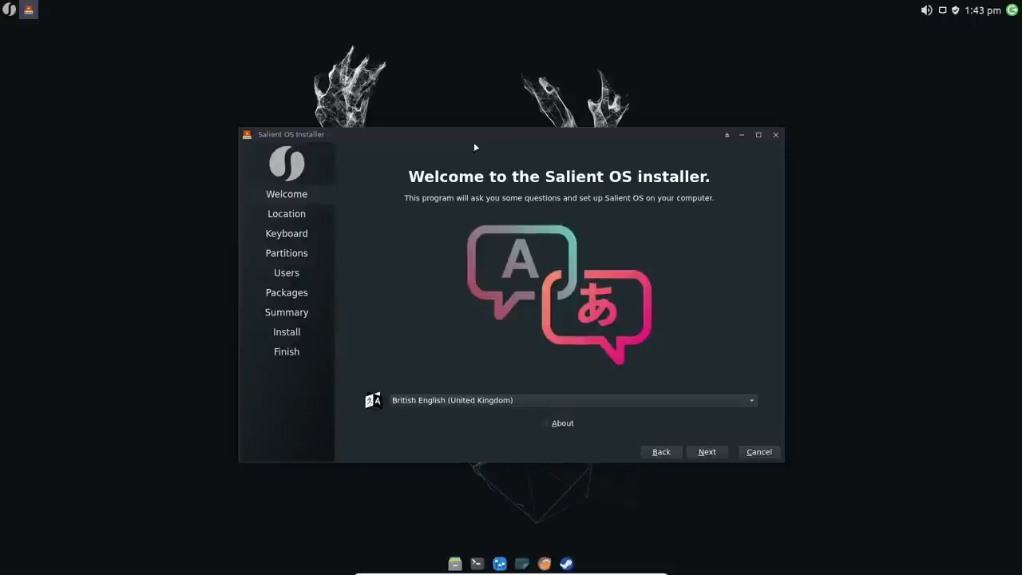
Step: Move the installer window to the left edge, then back near the desktop centre
drag(451, 136, 3, 113)
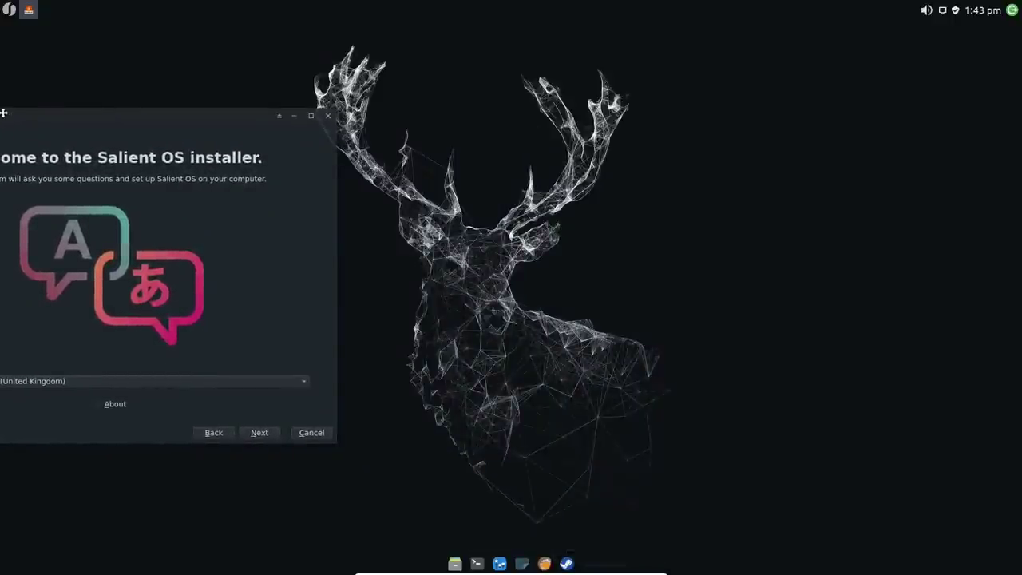
drag(4, 112, 5, 111)
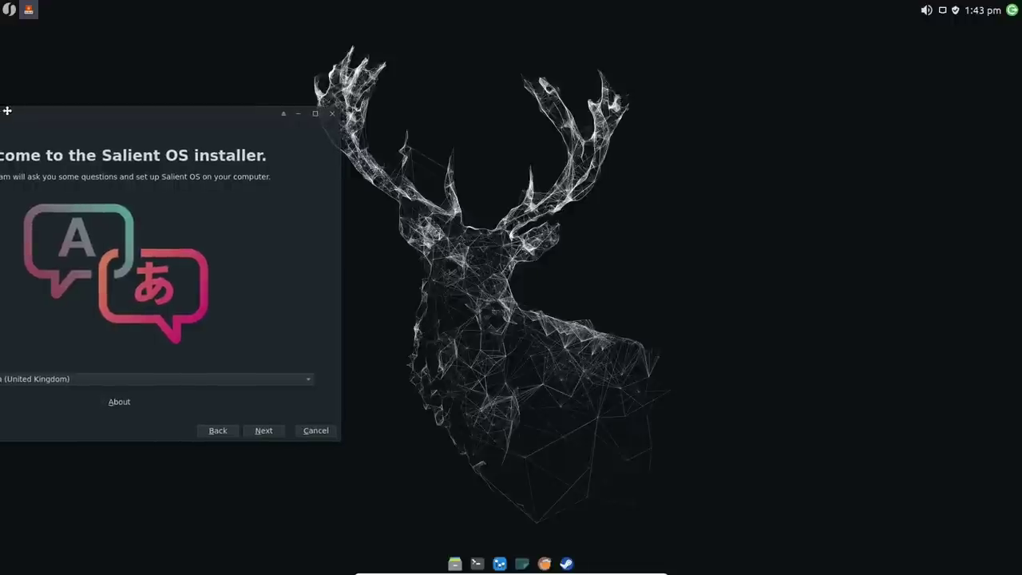
drag(4, 112, 382, 88)
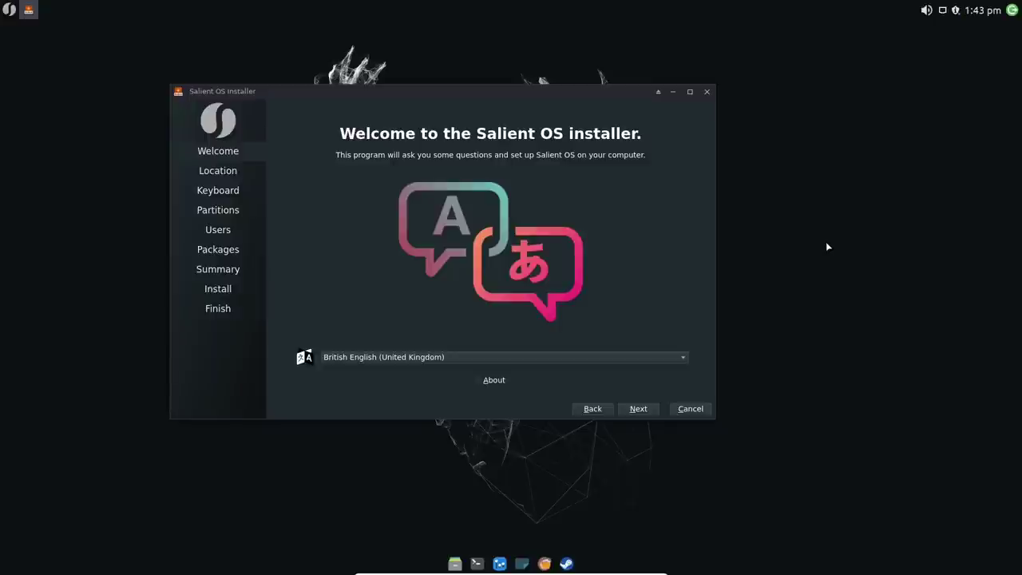
Step: Keep the Europe/London time zone and UK keyboard, and choose Erase disk for the 32 GiB disk
click(639, 409)
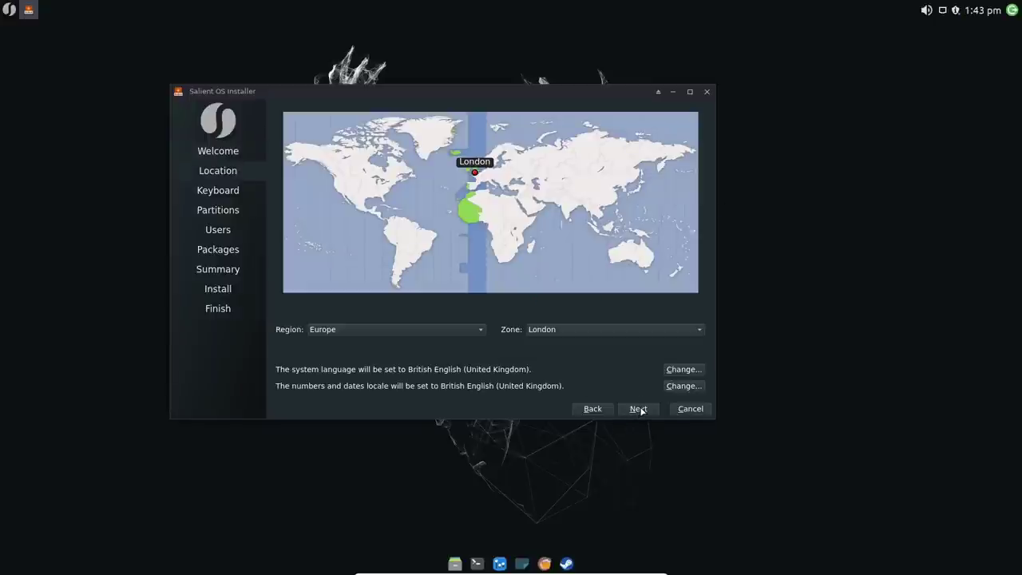
click(638, 409)
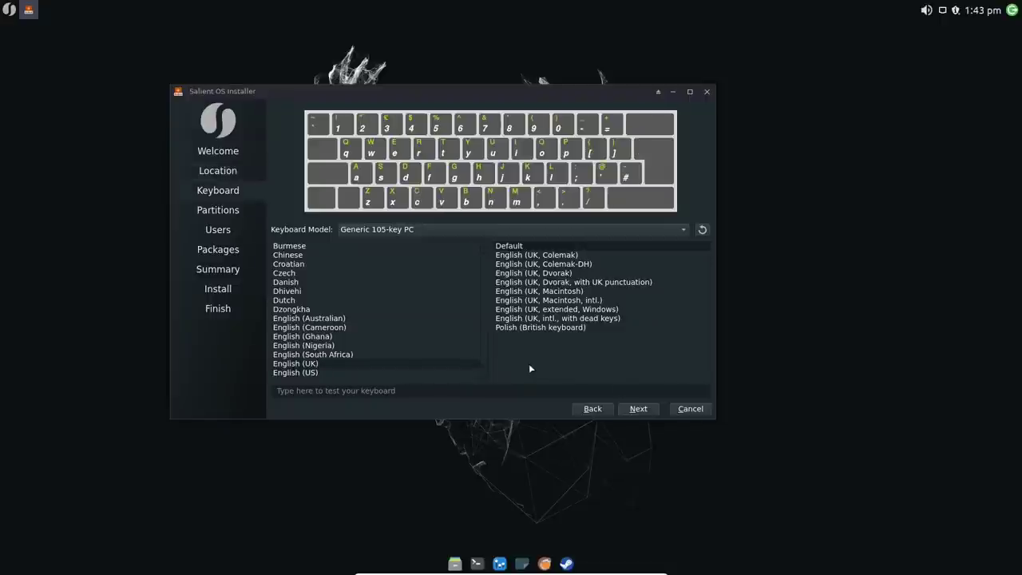
click(643, 409)
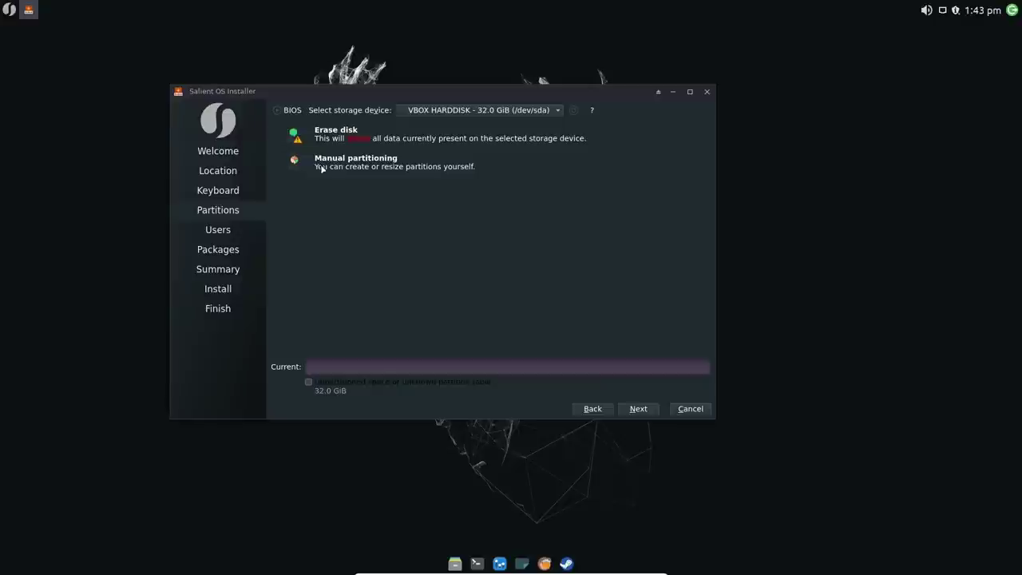
click(277, 134)
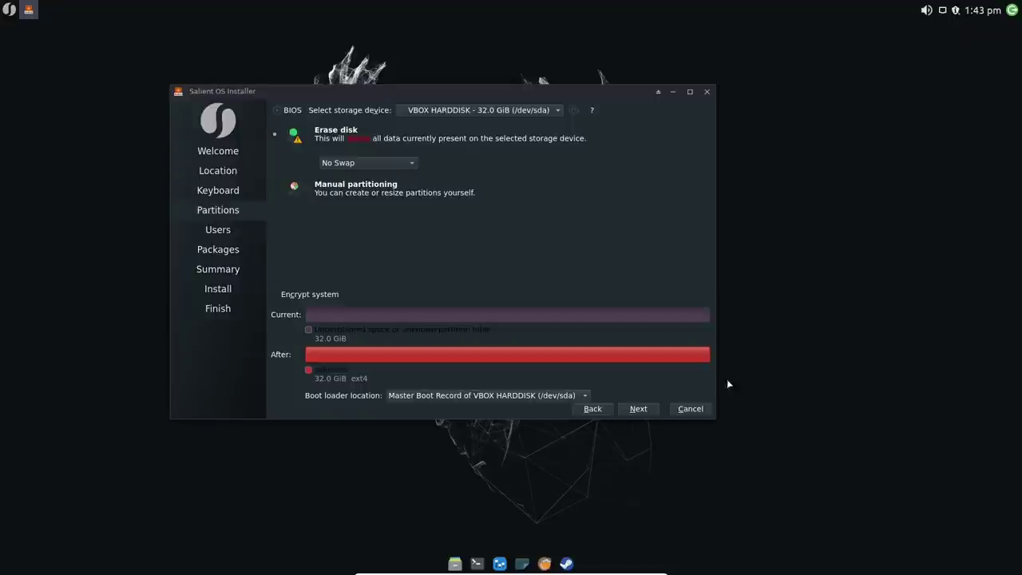
Step: Confirm partitioning, enter the user's name and the account password twice, and proceed to Packages
click(638, 409)
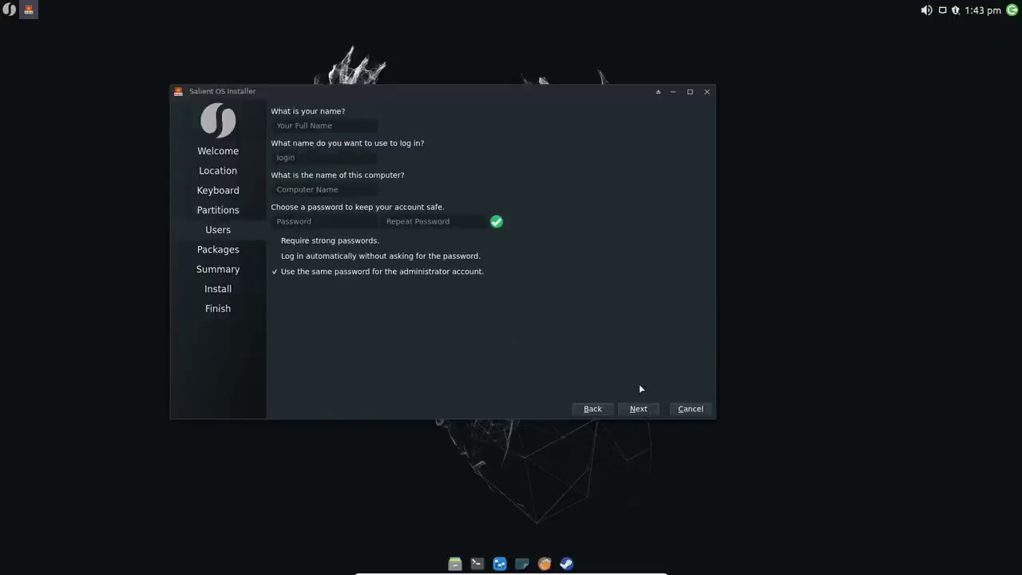
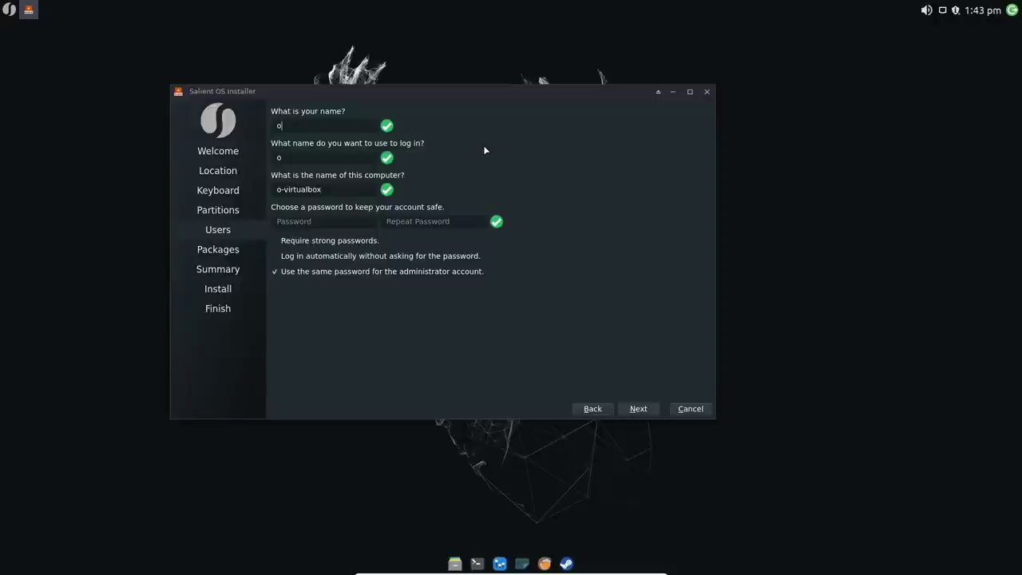
key(Tab)
key(Tab)
key(Tab)
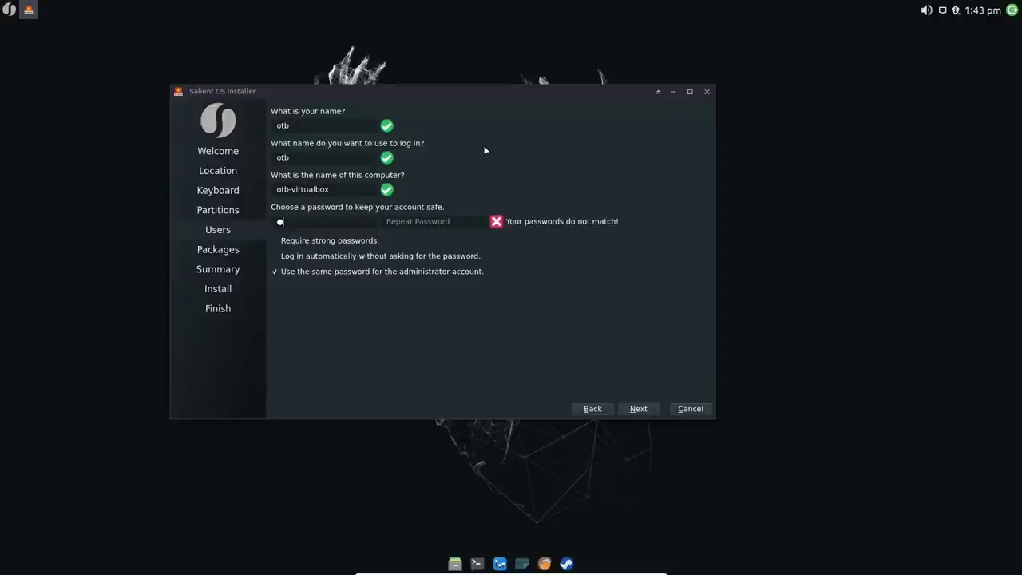
key(Tab)
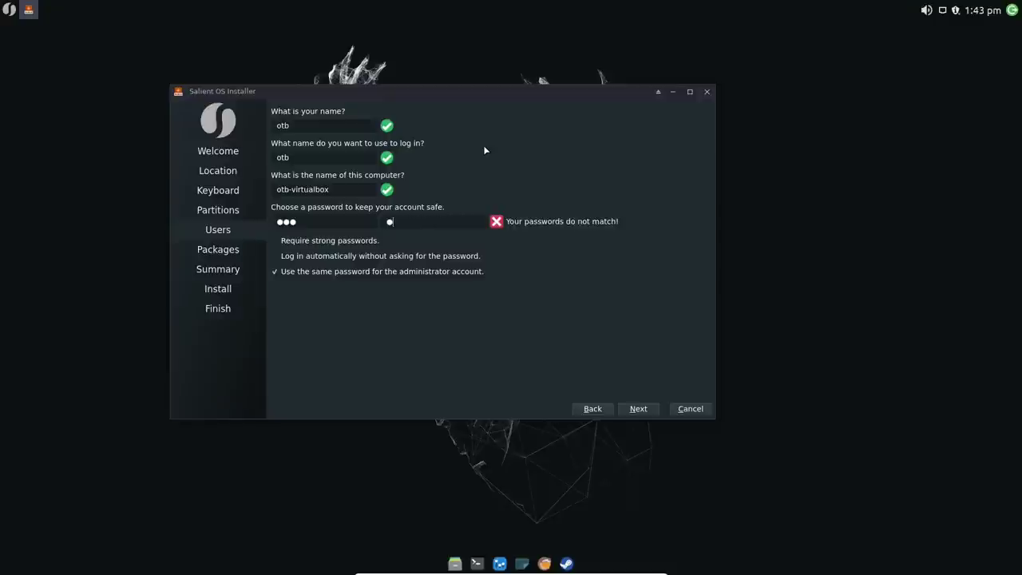
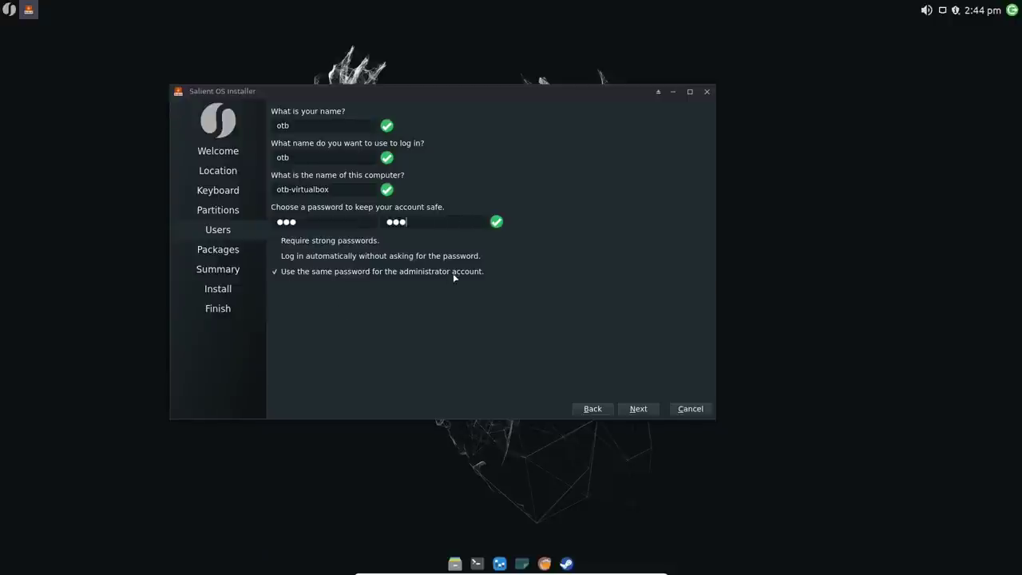
click(638, 409)
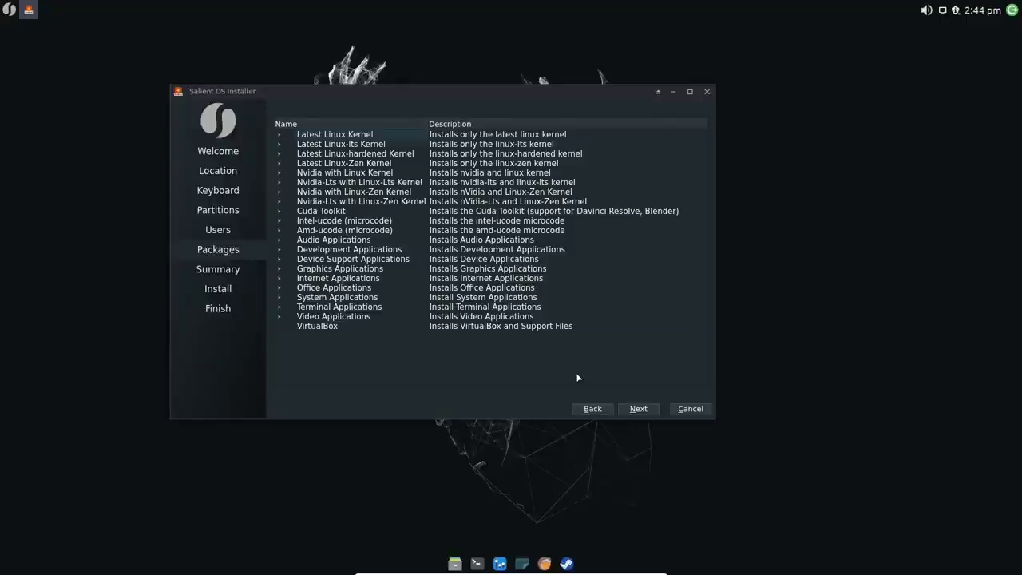
Step: Expand Latest Linux Kernel and Latest Linux-lts Kernel, and tick linux-lts
click(280, 134)
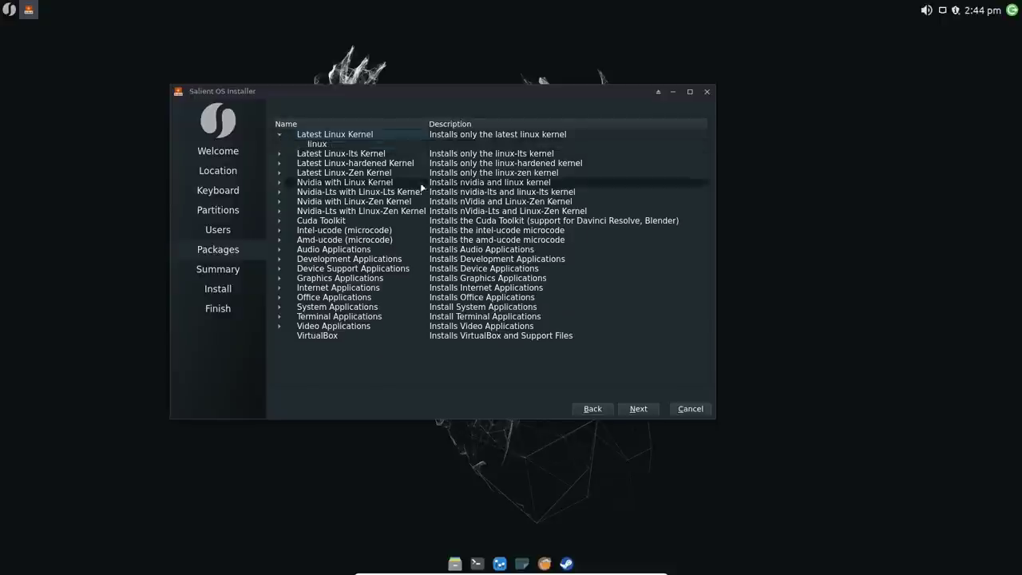
click(280, 153)
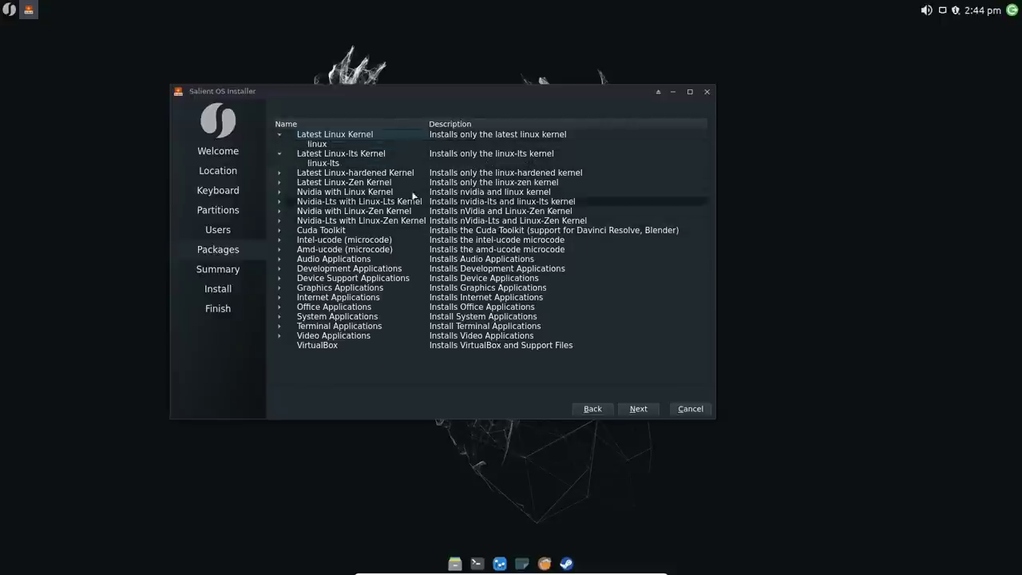
click(301, 164)
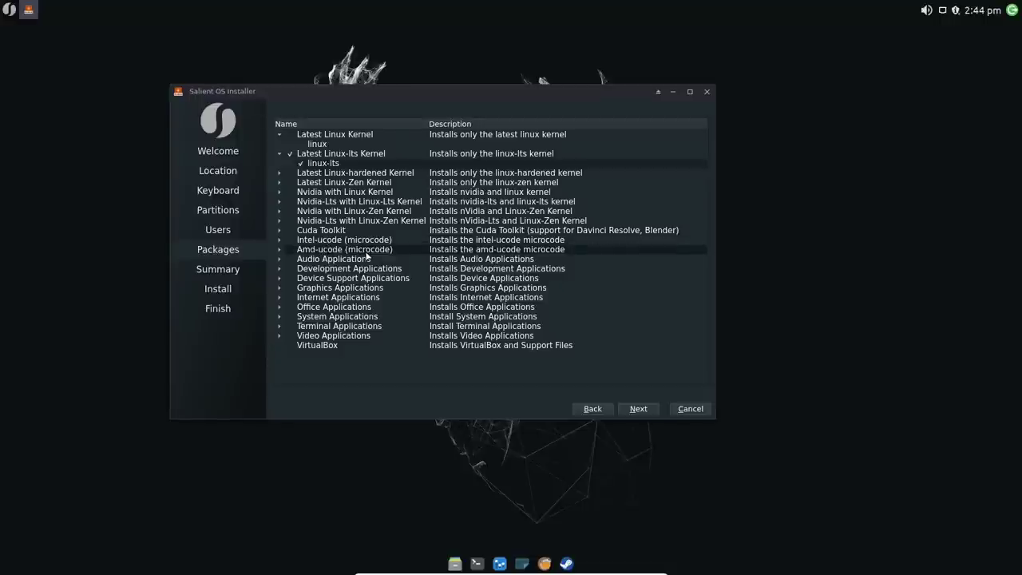
Step: Tick pulsemixer under Audio Applications and geany under Development Applications
click(280, 262)
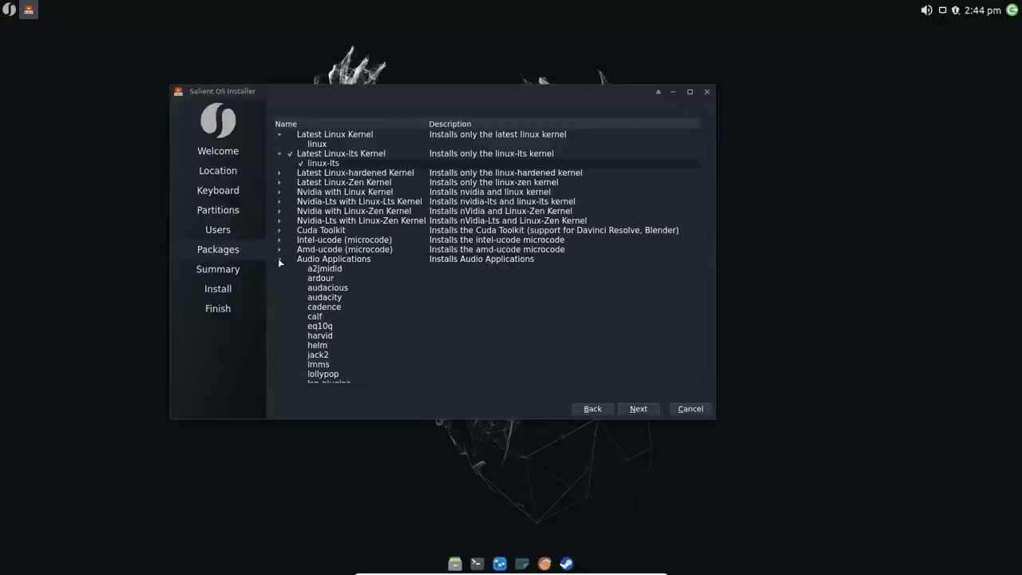
scroll(390, 252, down, 2)
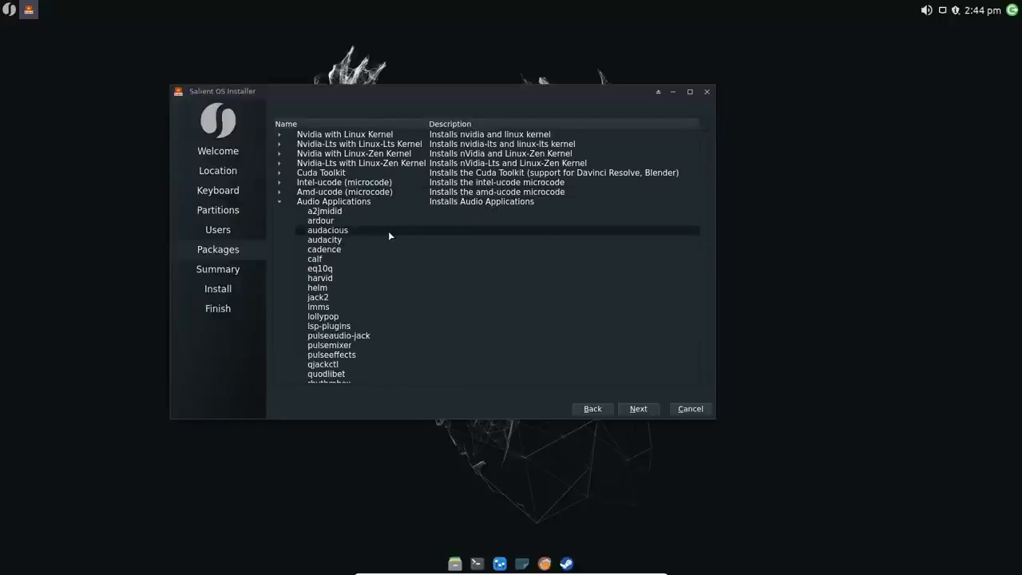
click(300, 345)
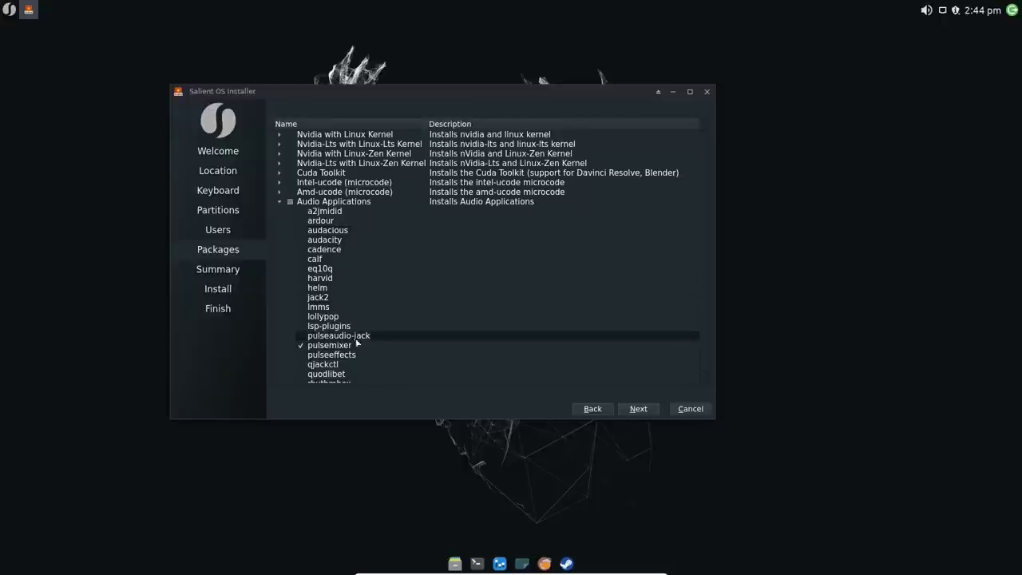
scroll(377, 324, down, 2)
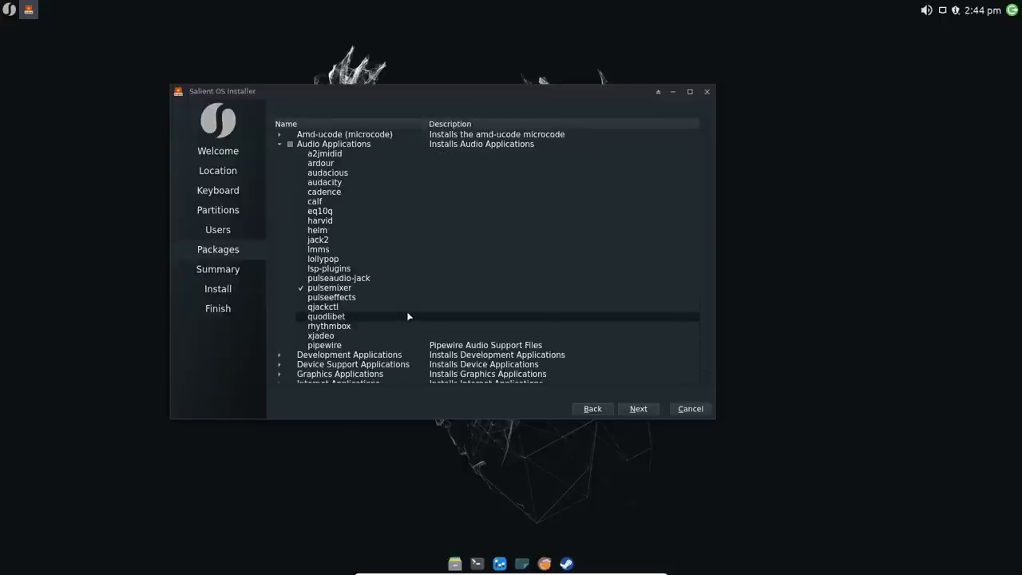
scroll(405, 310, up, 1)
scroll(402, 309, down, 2)
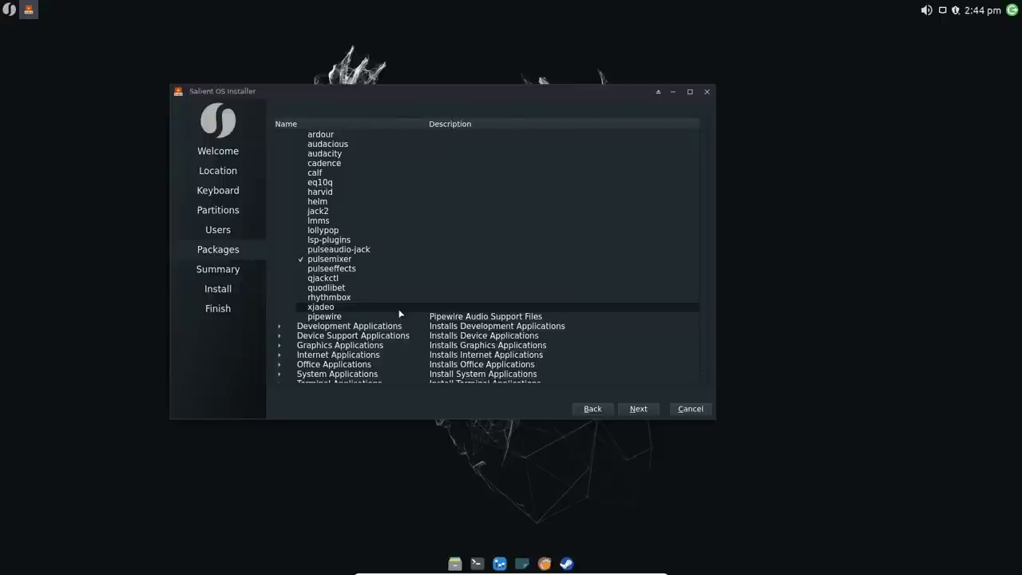
scroll(399, 313, up, 1)
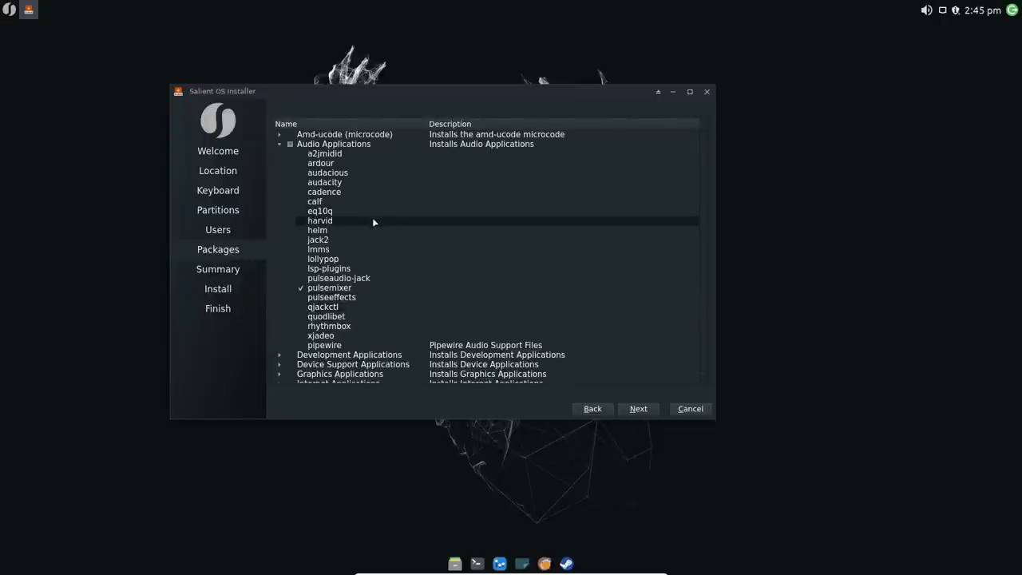
click(281, 353)
scroll(368, 303, down, 1)
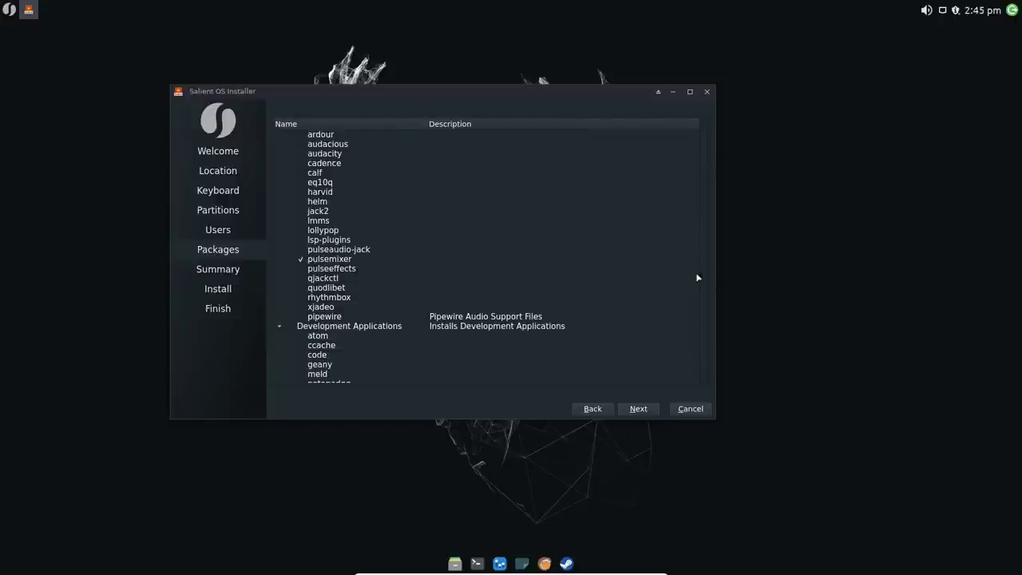
scroll(703, 371, down, 2)
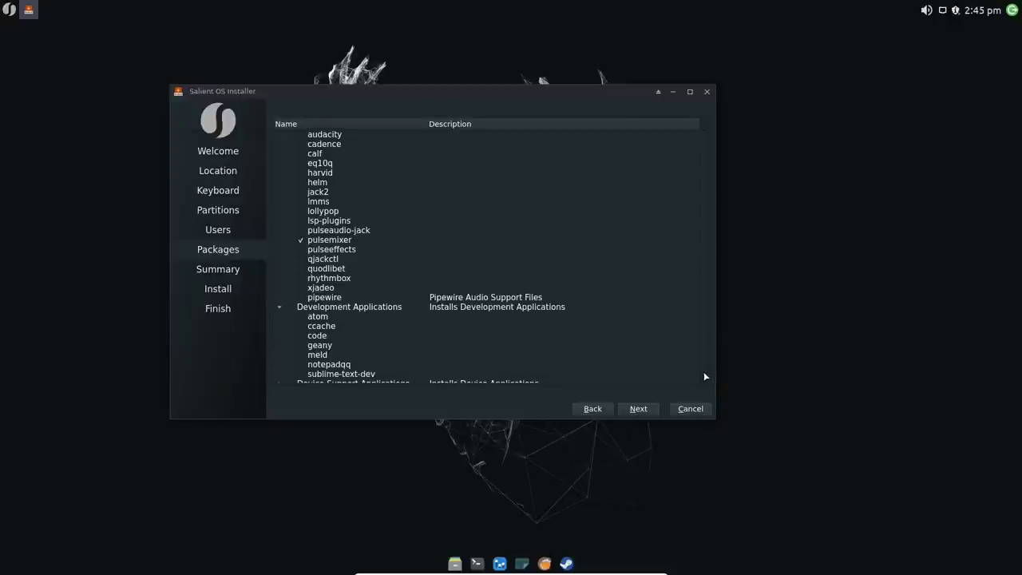
scroll(705, 376, down, 3)
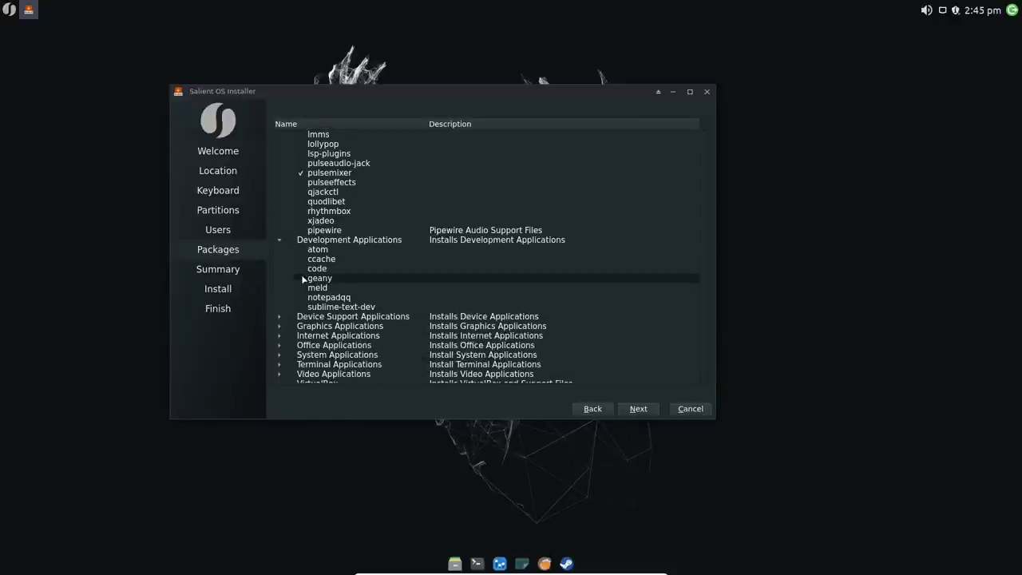
click(301, 277)
Step: Tick darktable, inkscape and gimp under Graphics Applications
click(279, 316)
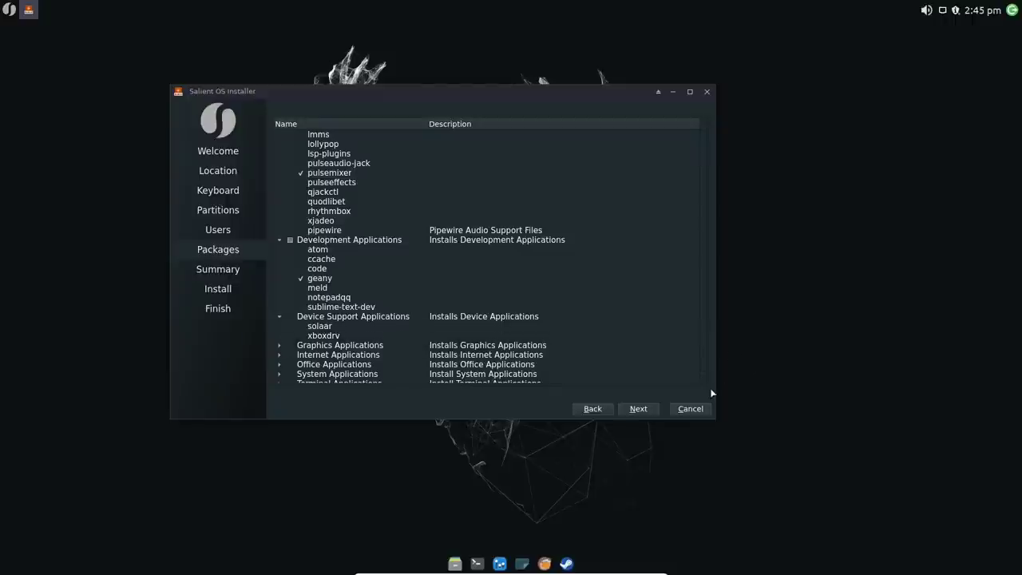
scroll(707, 384, down, 2)
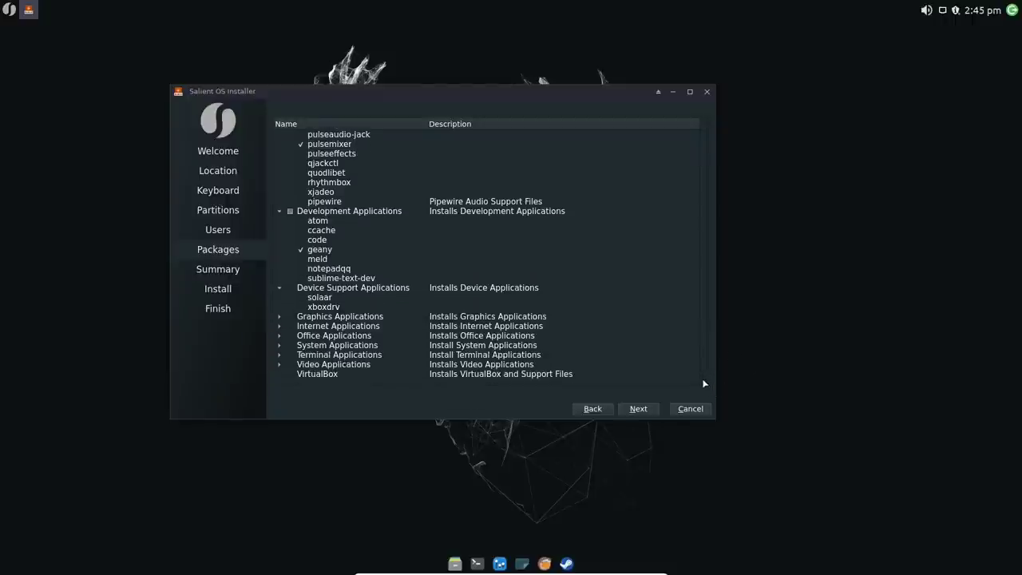
click(280, 316)
scroll(366, 299, down, 1)
scroll(368, 304, down, 1)
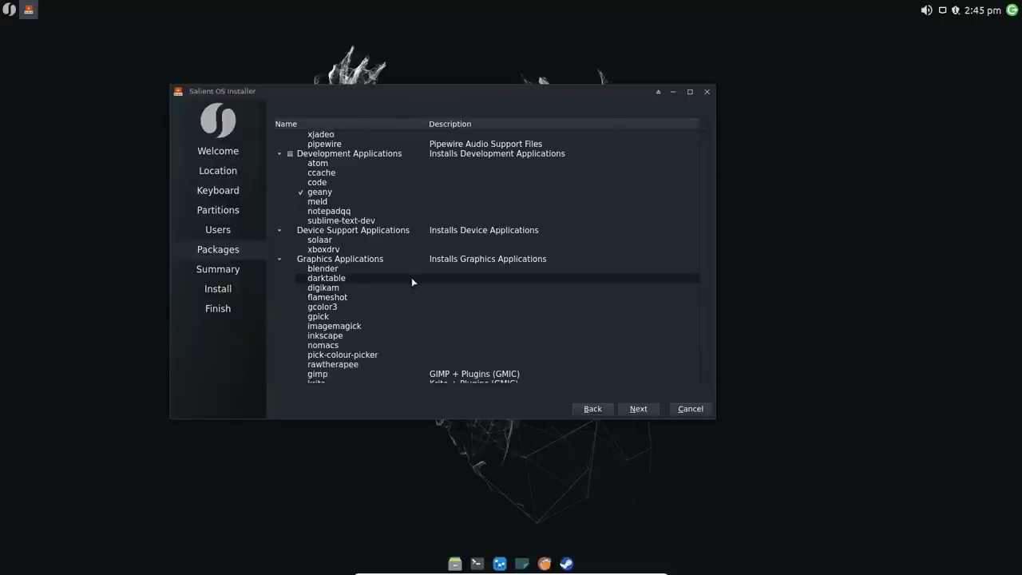
click(302, 278)
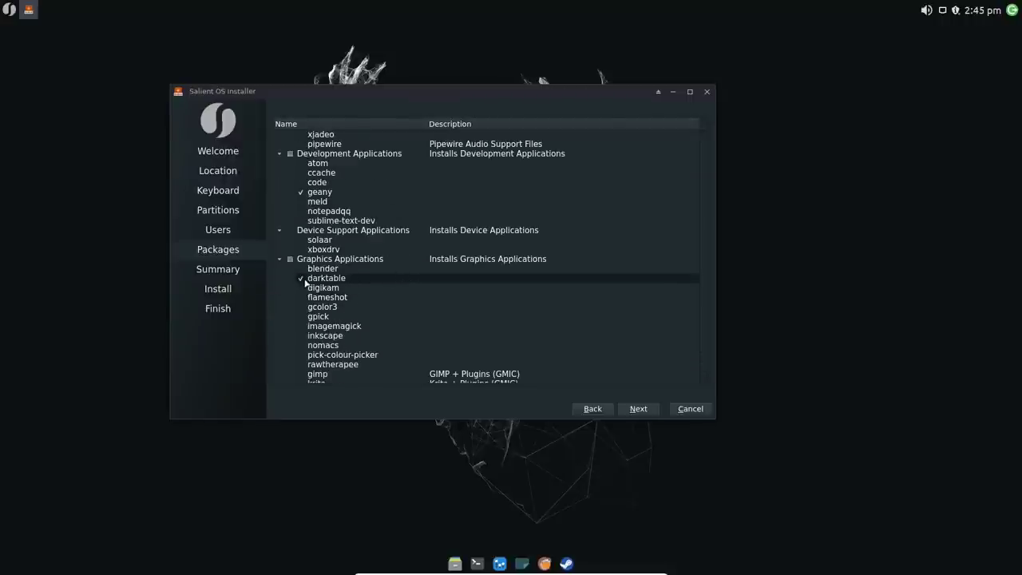
click(300, 335)
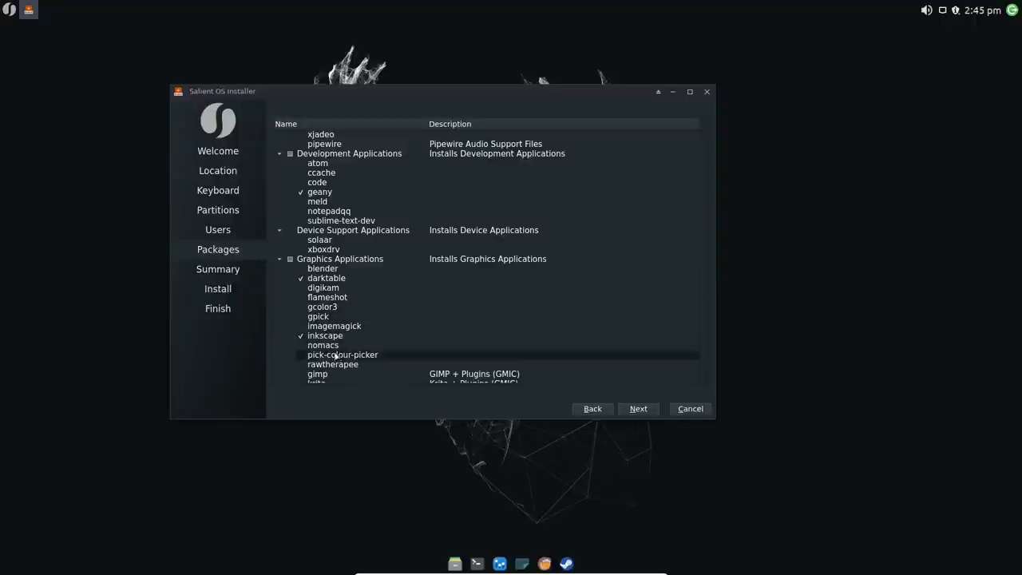
click(303, 374)
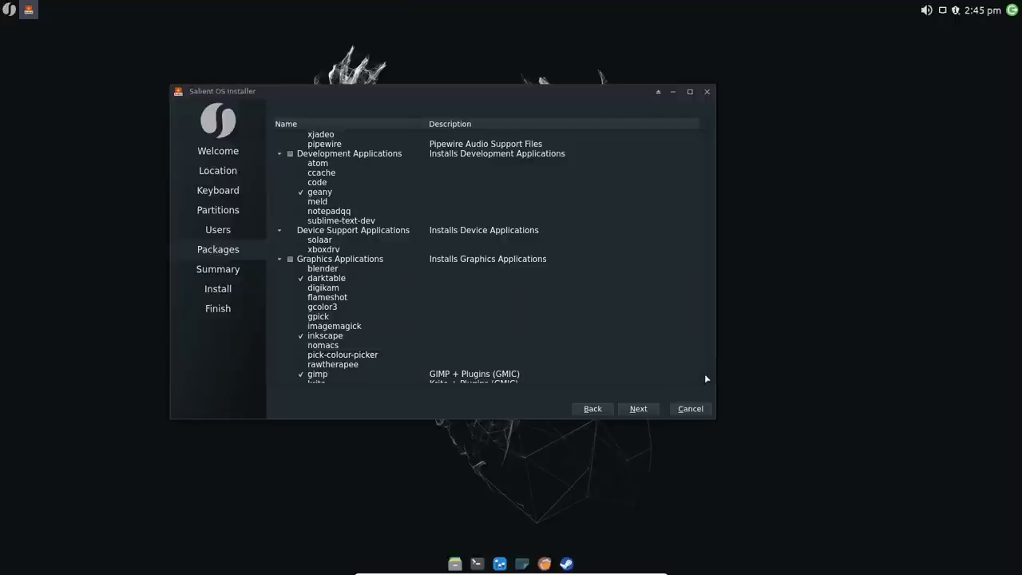
Step: Tick firefox, firefox-i18n-$LOCALE and chromium under Internet Applications
scroll(706, 378, down, 3)
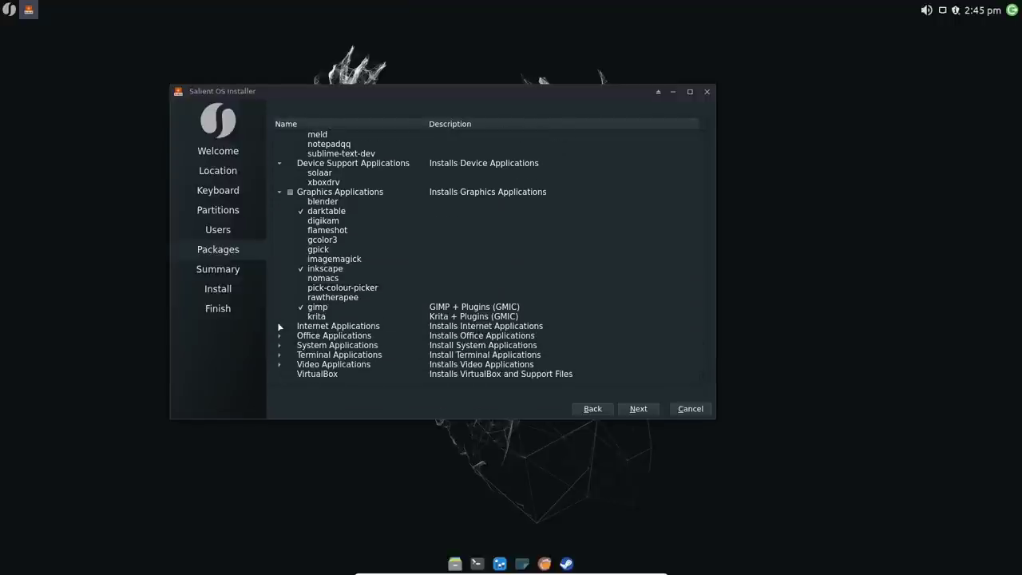
click(279, 326)
scroll(402, 290, down, 5)
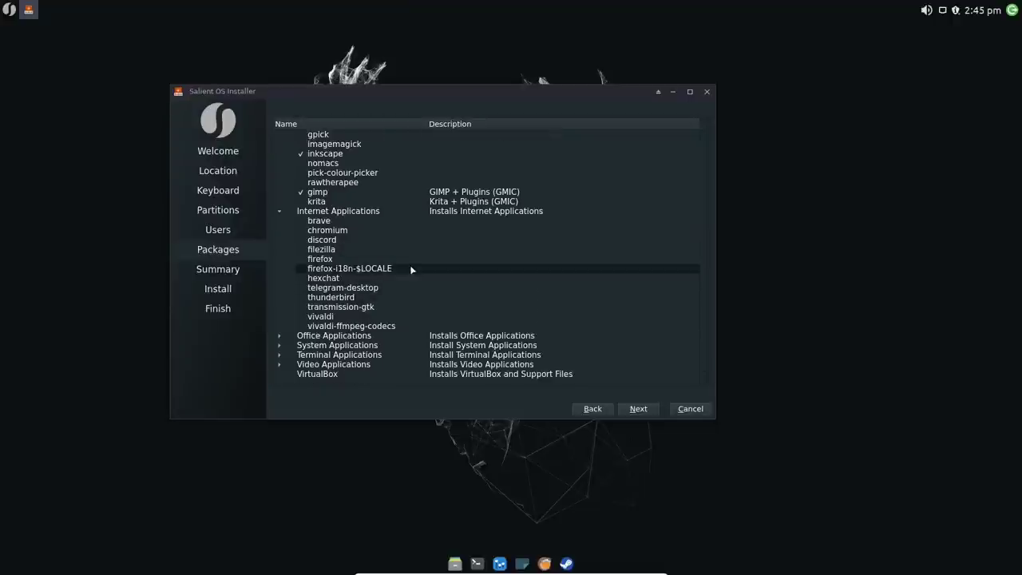
click(301, 259)
click(302, 269)
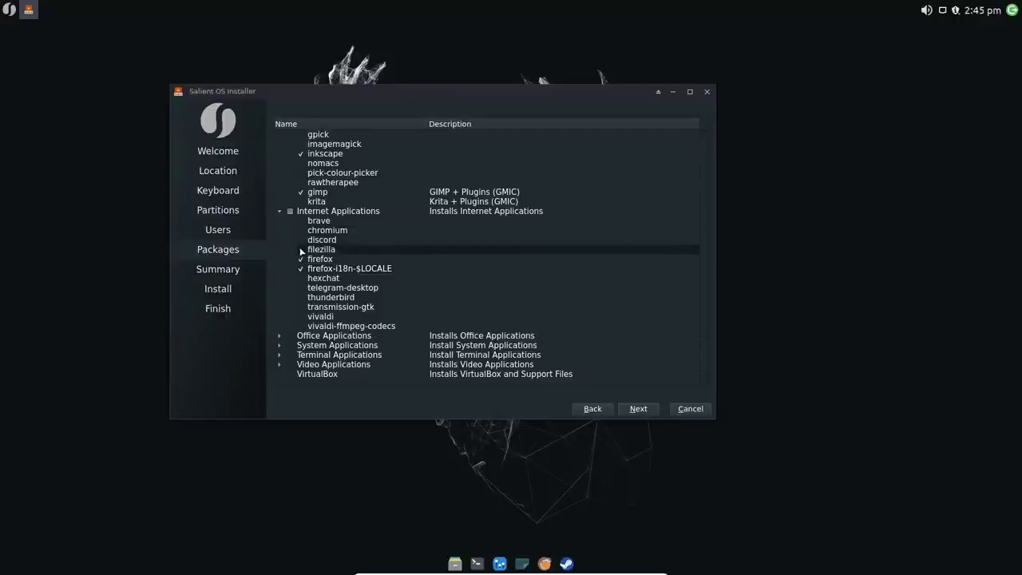
click(301, 230)
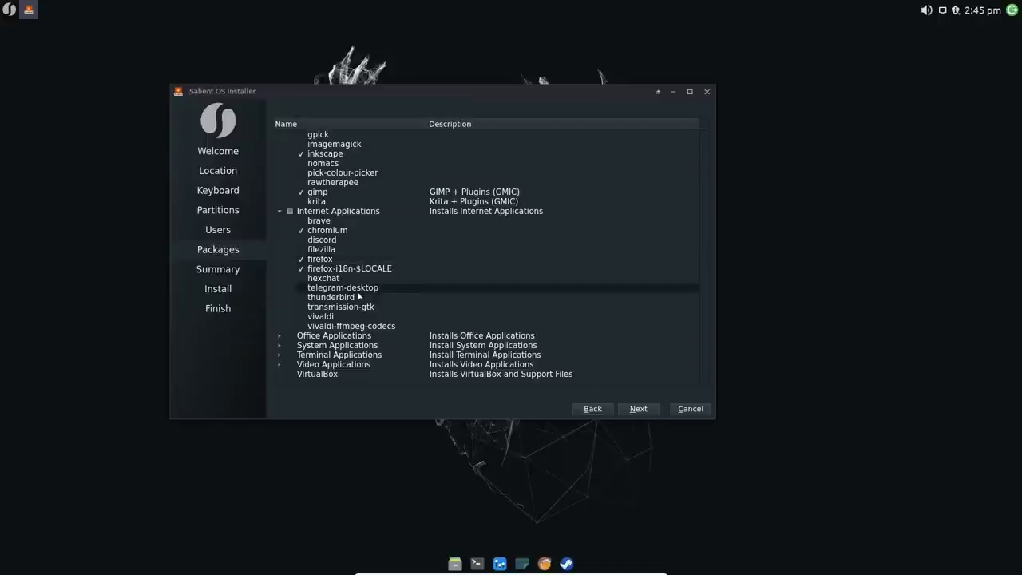
Step: Choose the Libre Office Fresh packages under Office Applications
click(279, 335)
scroll(320, 334, down, 1)
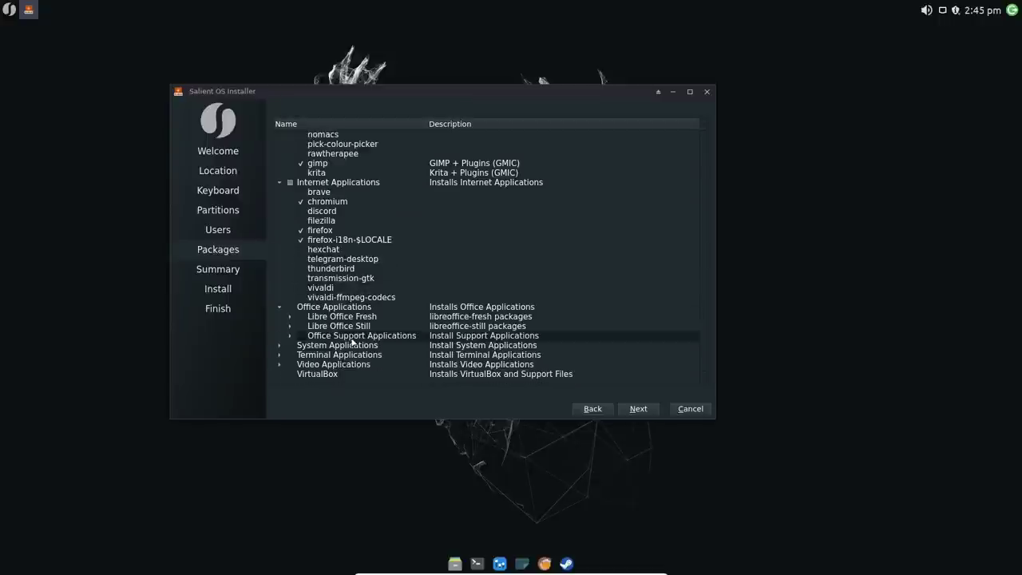
click(300, 316)
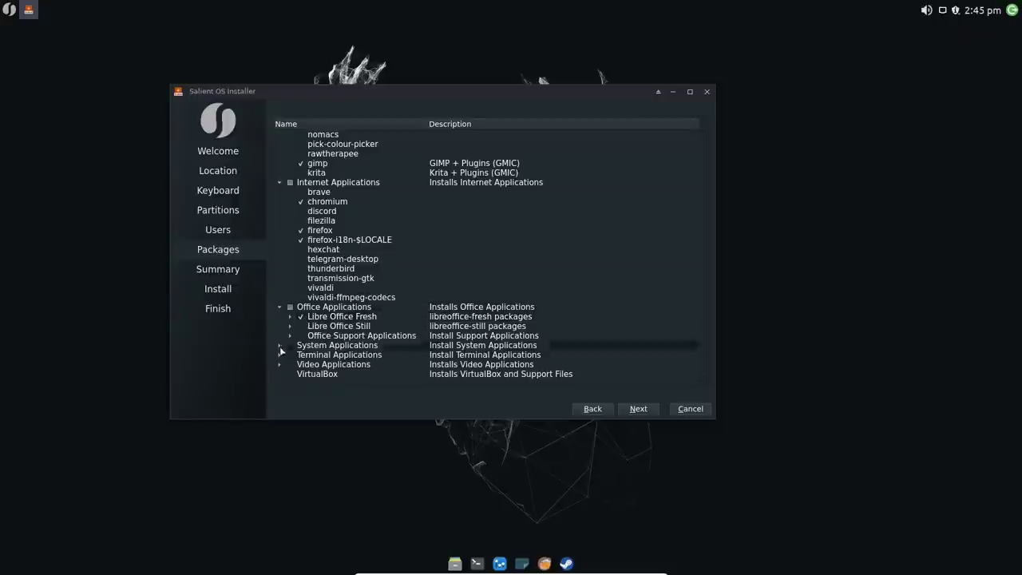
Step: Tick bleachbit, gufw and dconf-editor under System Applications
click(279, 345)
scroll(479, 303, down, 2)
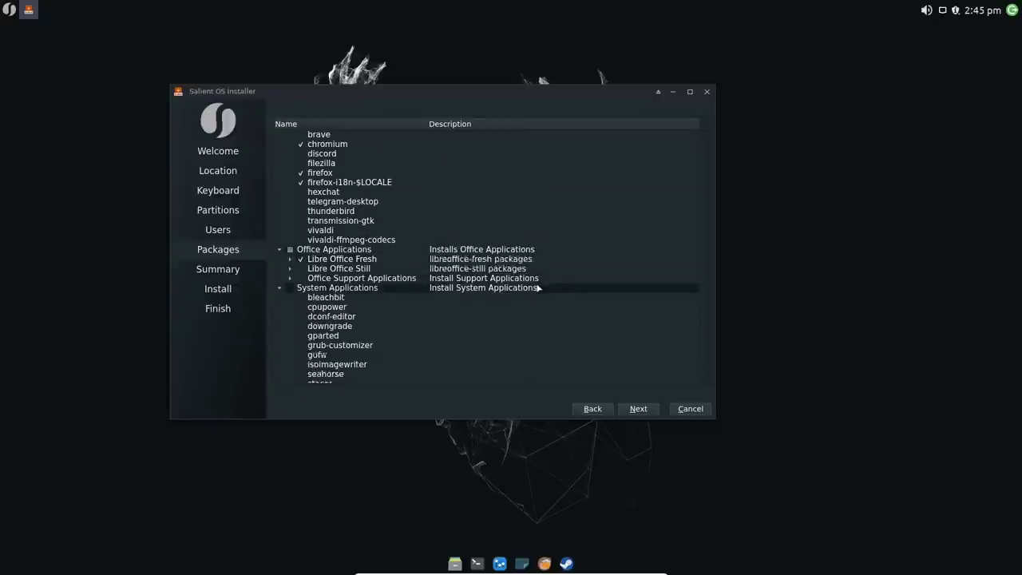
scroll(540, 287, down, 2)
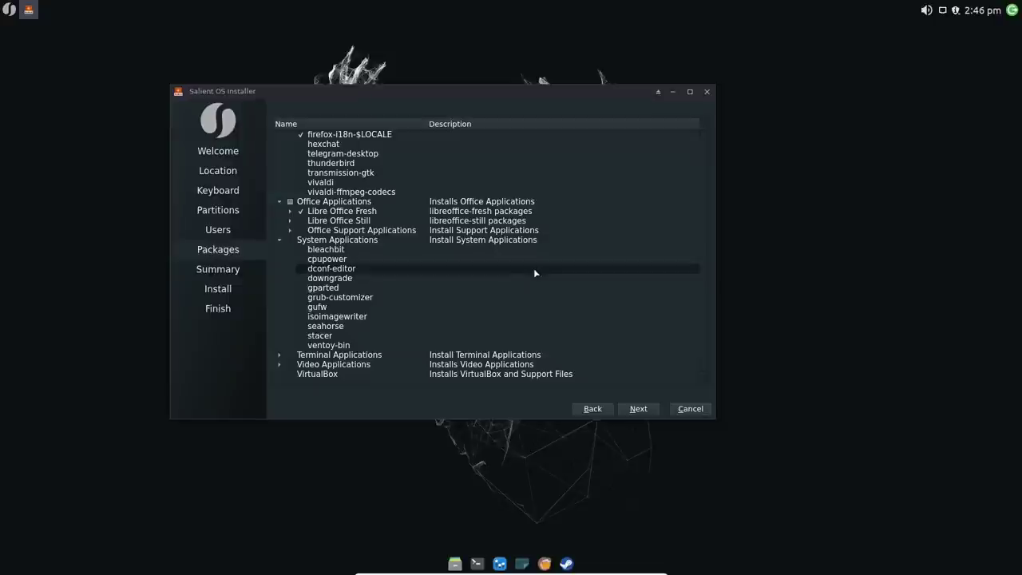
click(302, 249)
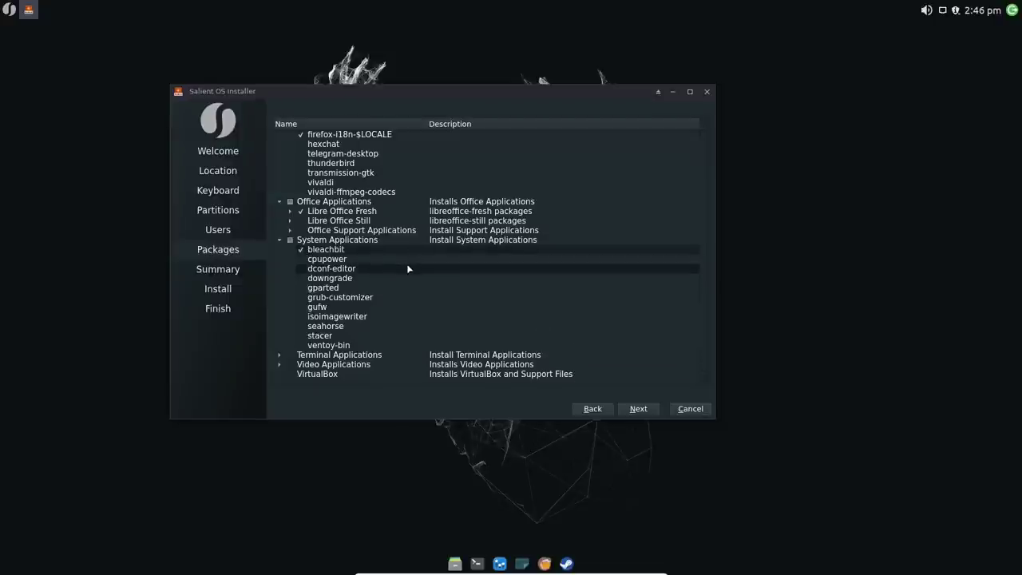
click(302, 308)
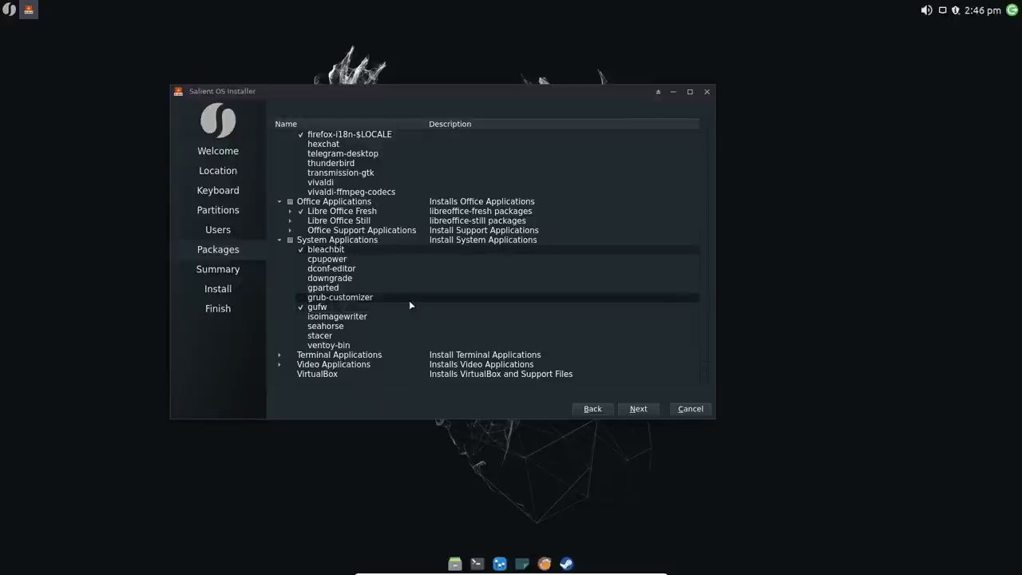
click(301, 269)
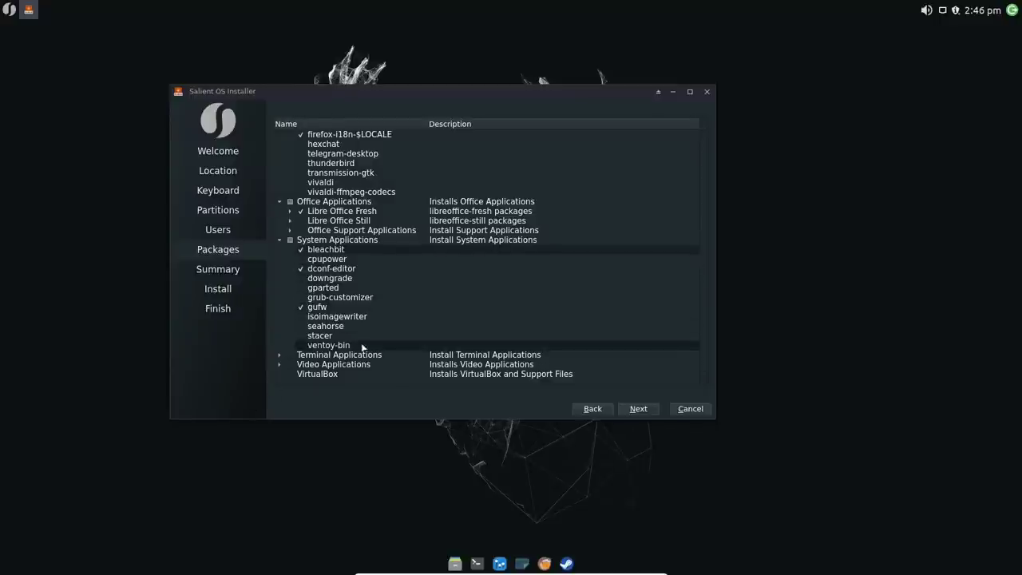
Step: Tick alacritty under Terminal Applications
click(280, 358)
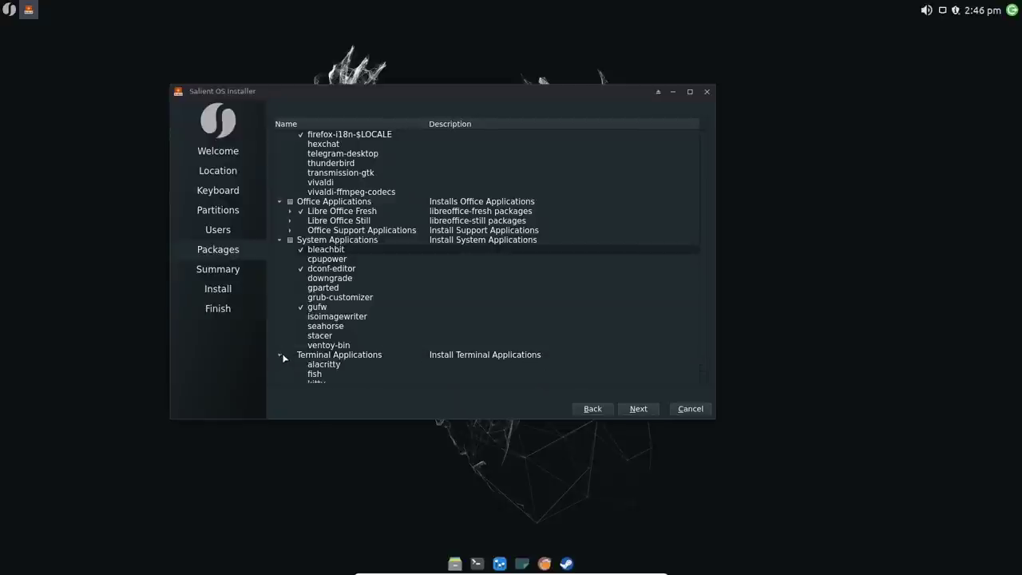
scroll(308, 343, down, 1)
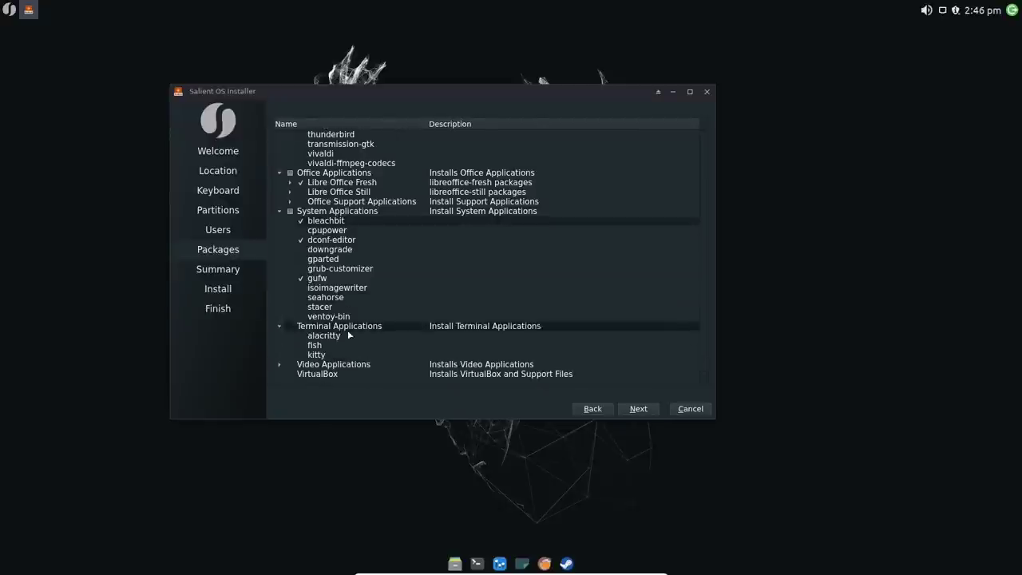
click(304, 337)
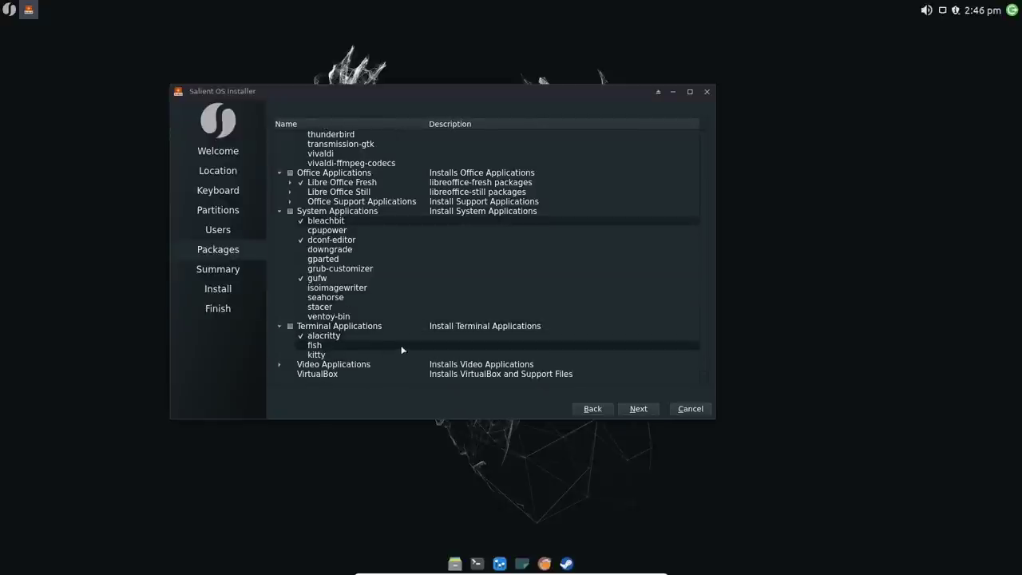
Step: Tick obs-studio, shotcut, vlc and simplescreenrecorder under Video Applications
click(280, 365)
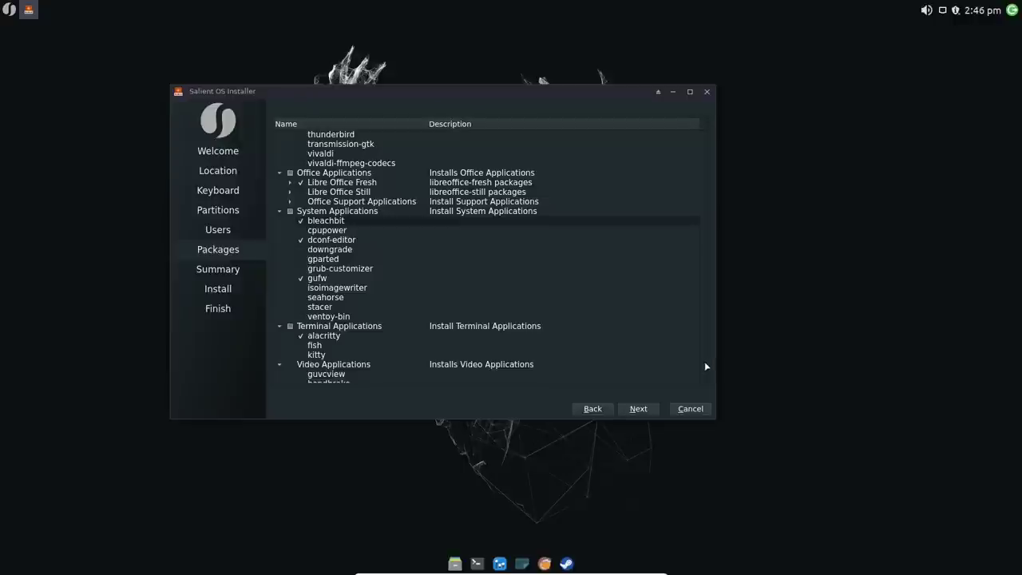
scroll(705, 369, down, 4)
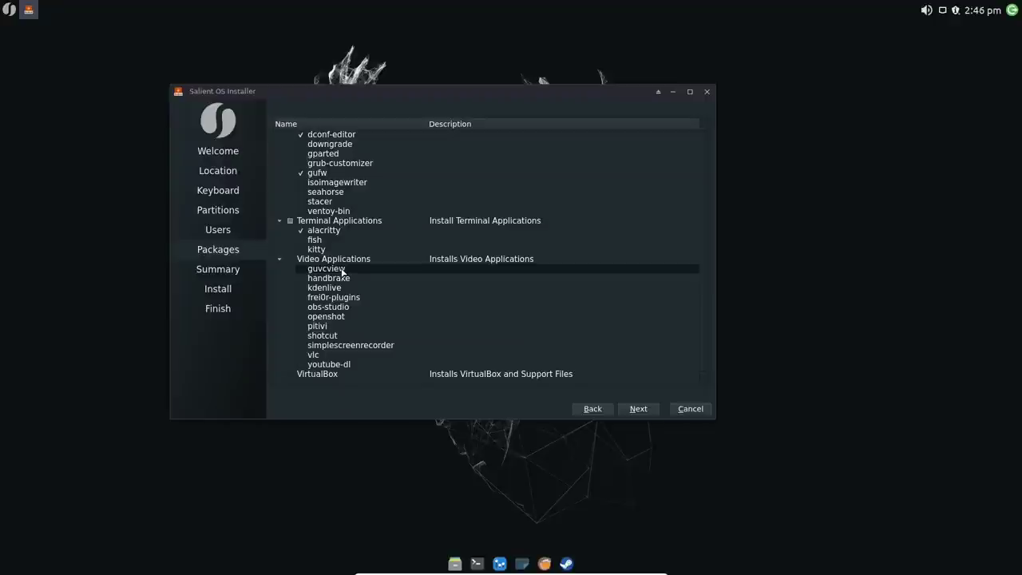
click(302, 308)
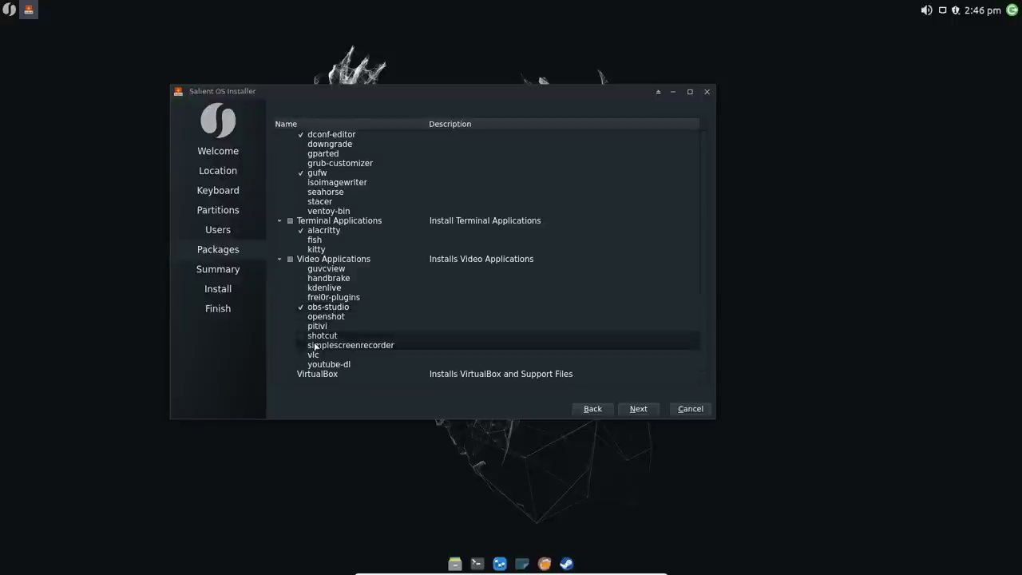
click(303, 336)
click(301, 354)
click(301, 345)
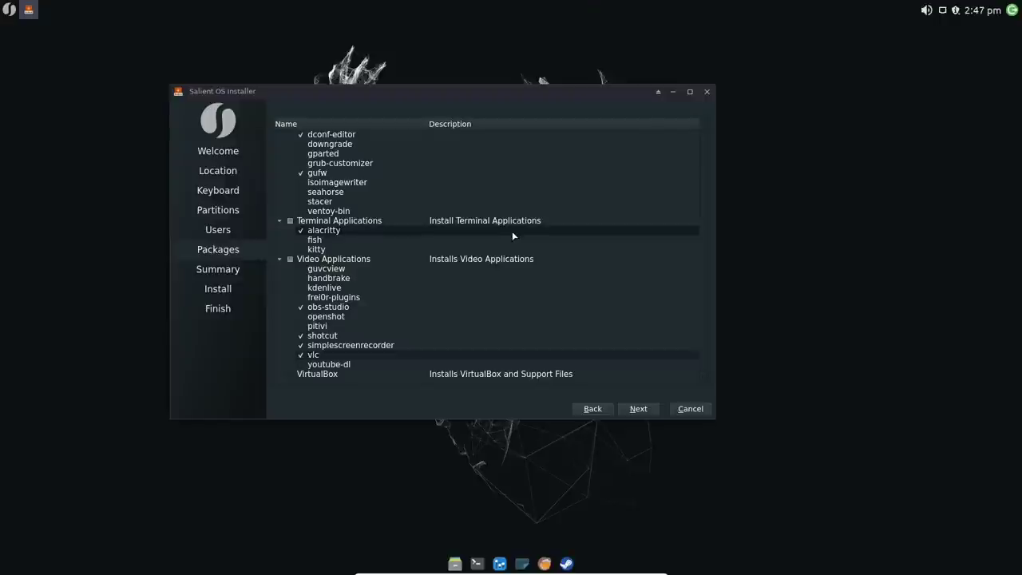
Step: Review the Summary, then start the install and confirm Install now for the disk changes
click(643, 408)
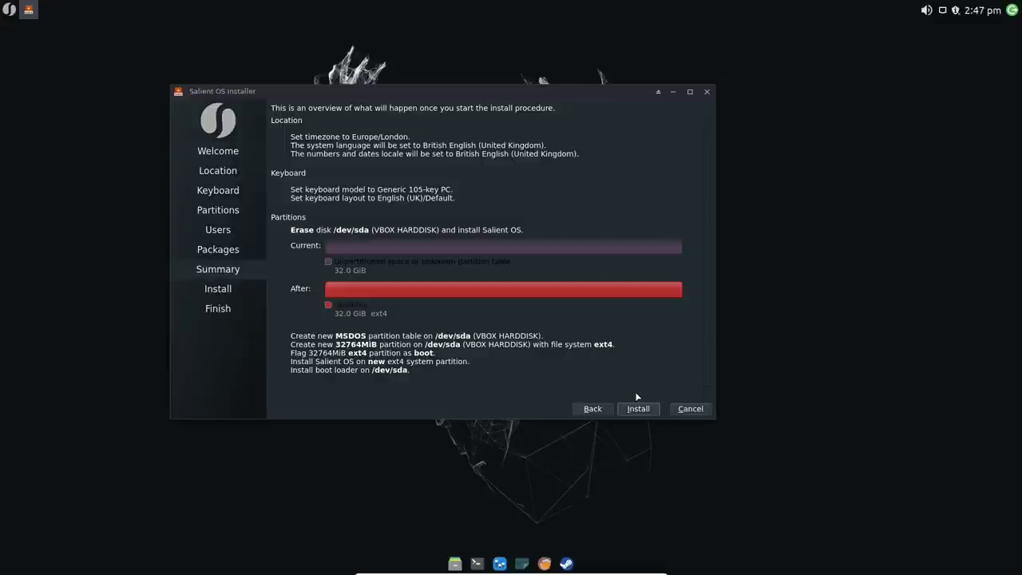
click(643, 408)
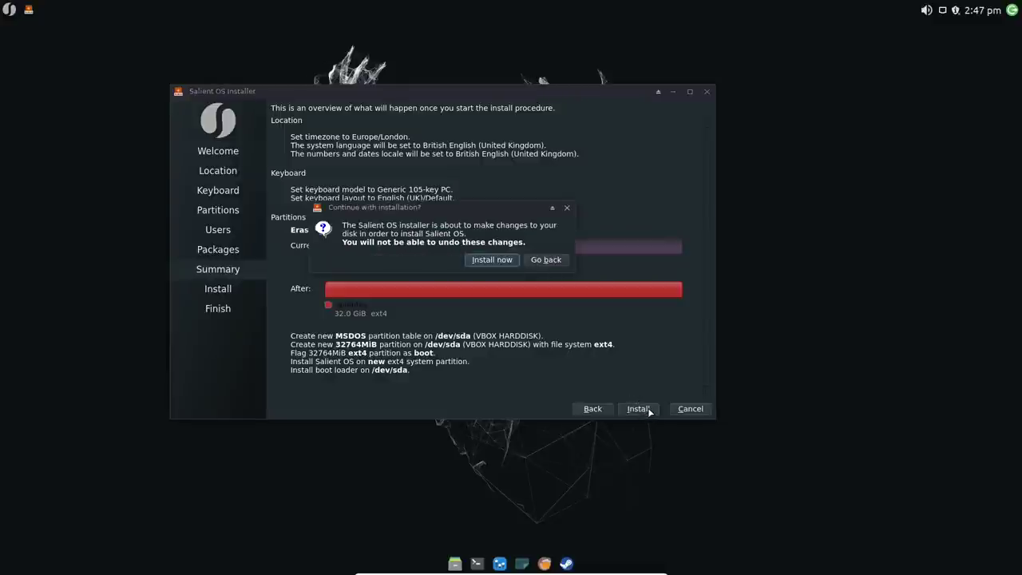
click(490, 260)
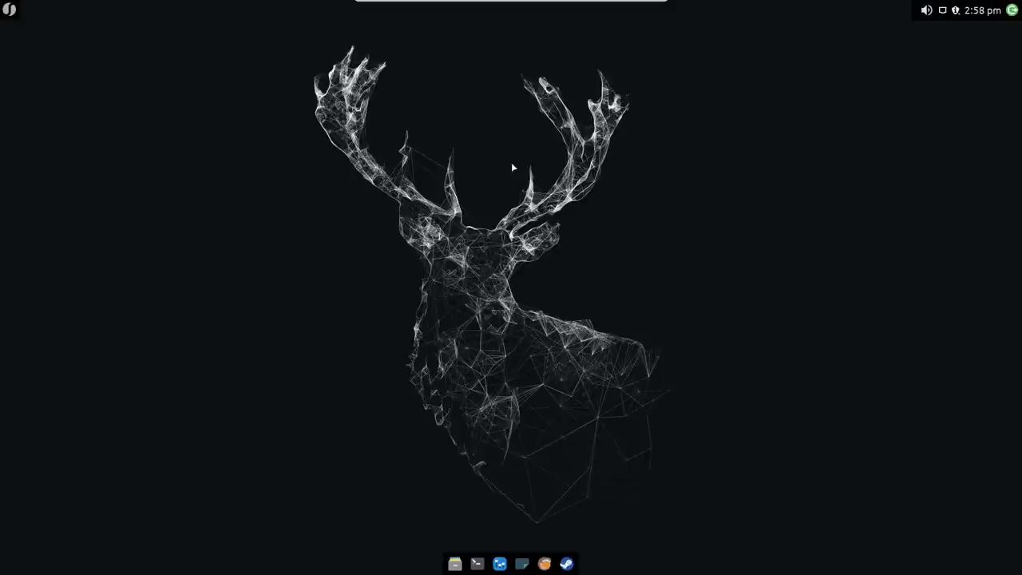
right_click(199, 10)
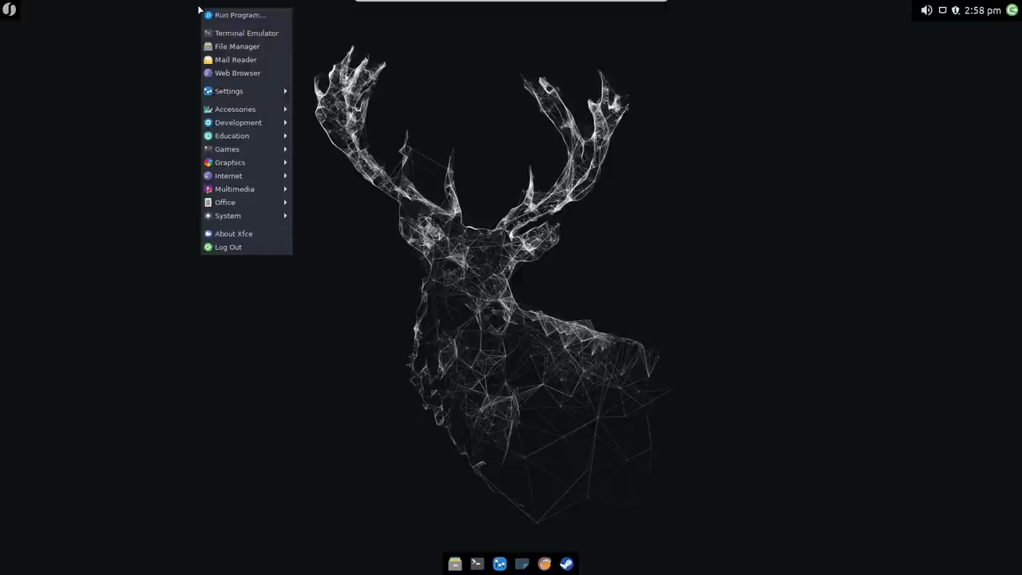
click(178, 16)
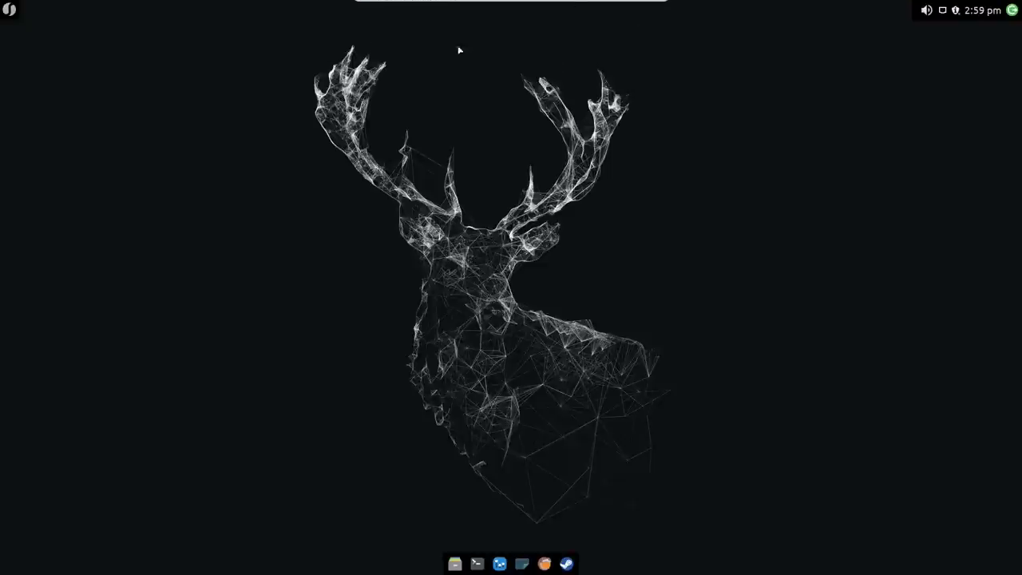
click(10, 10)
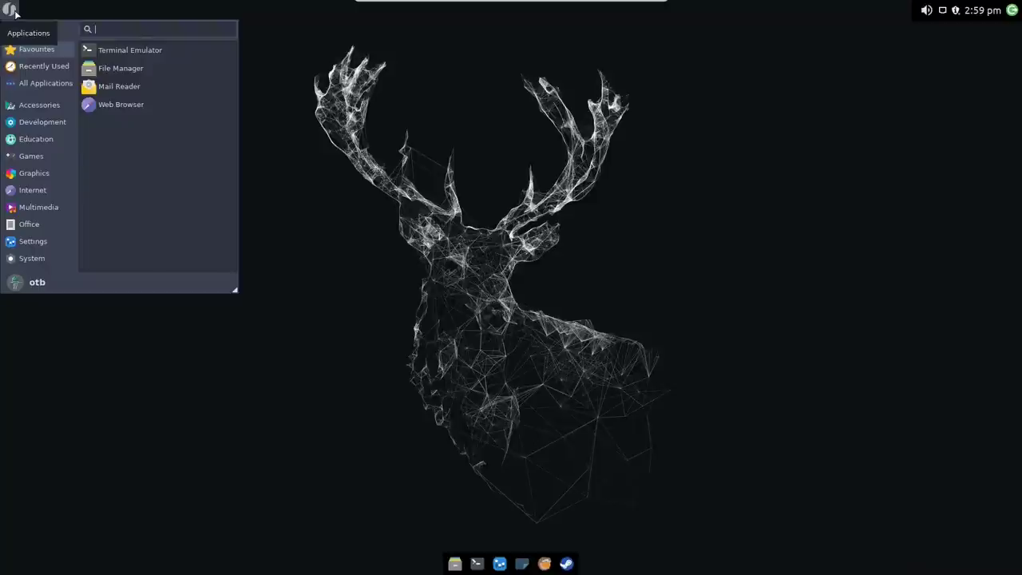
click(14, 12)
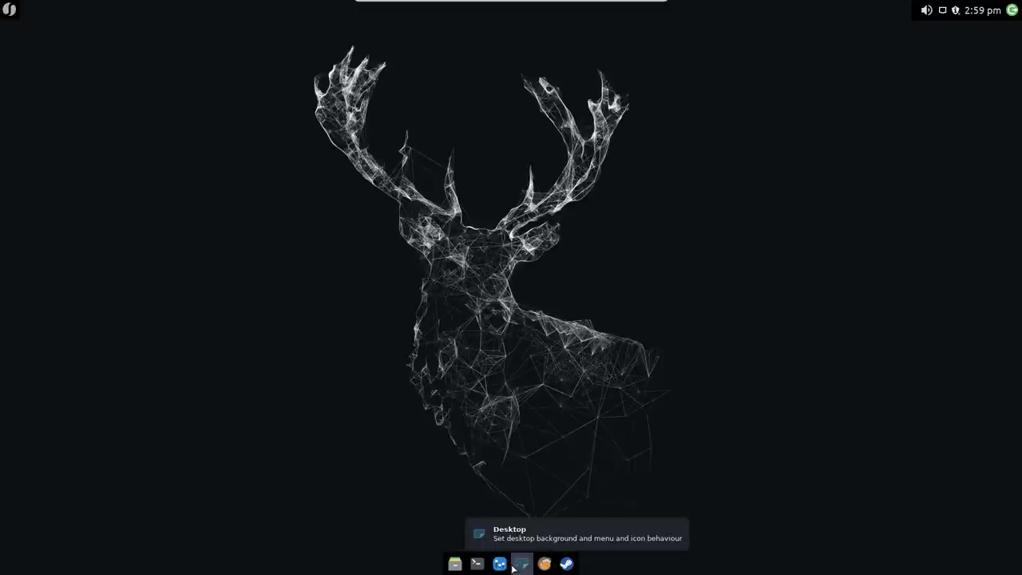
Step: Pick the purple dragon artwork from the Desktop Background grid as the wallpaper
click(518, 569)
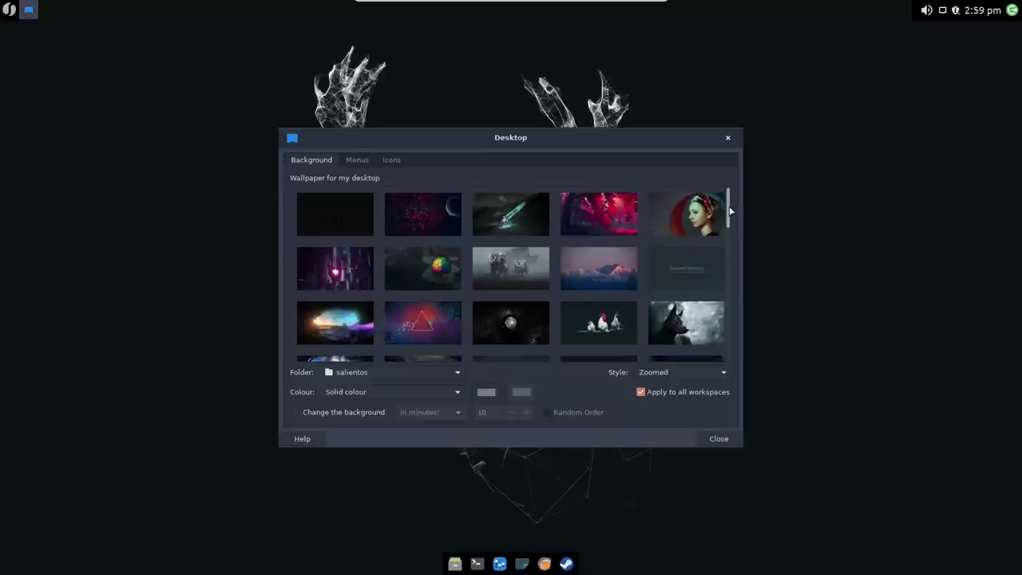
scroll(731, 212, down, 1)
drag(731, 213, 721, 263)
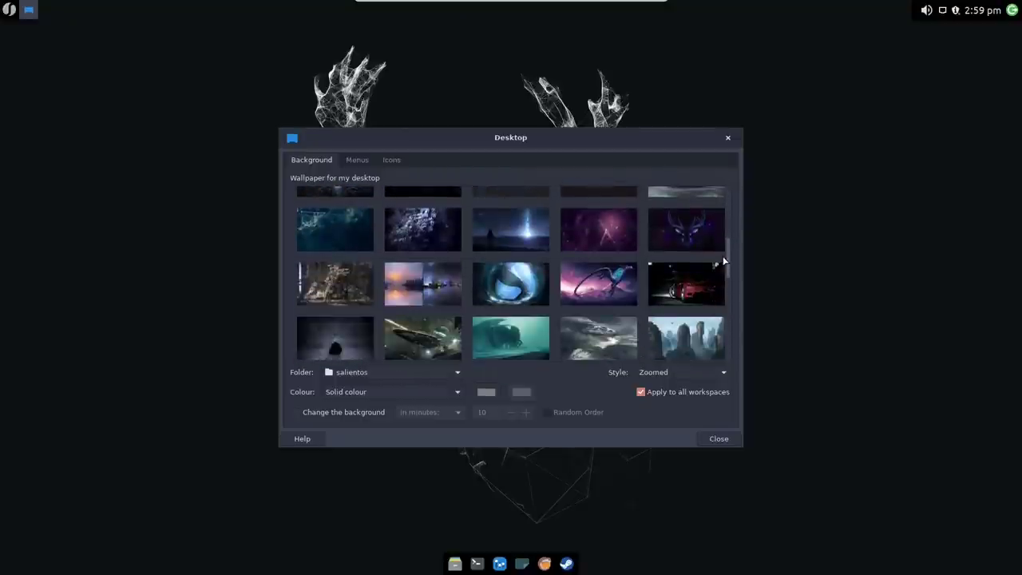
click(595, 280)
key(Escape)
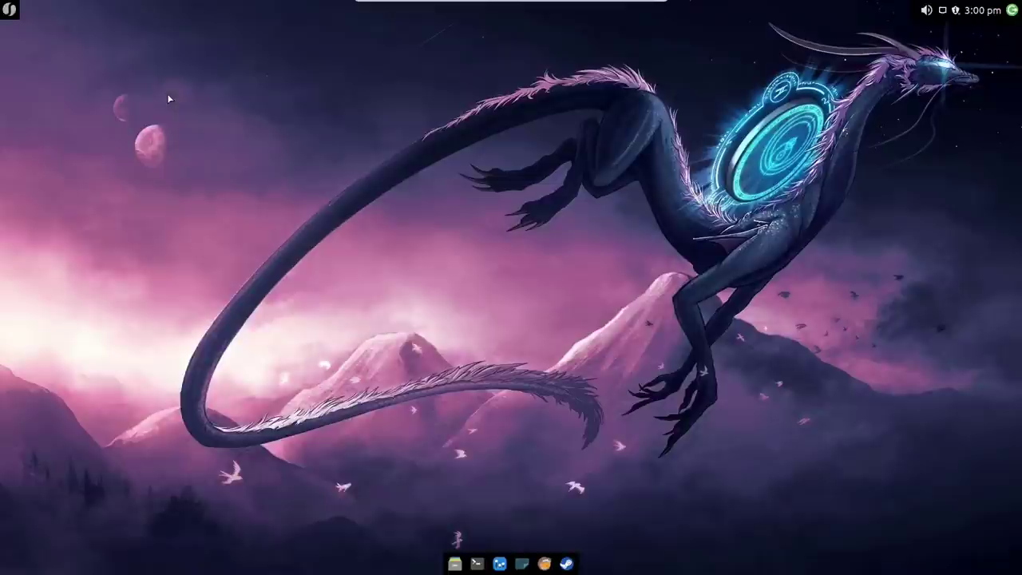
click(10, 9)
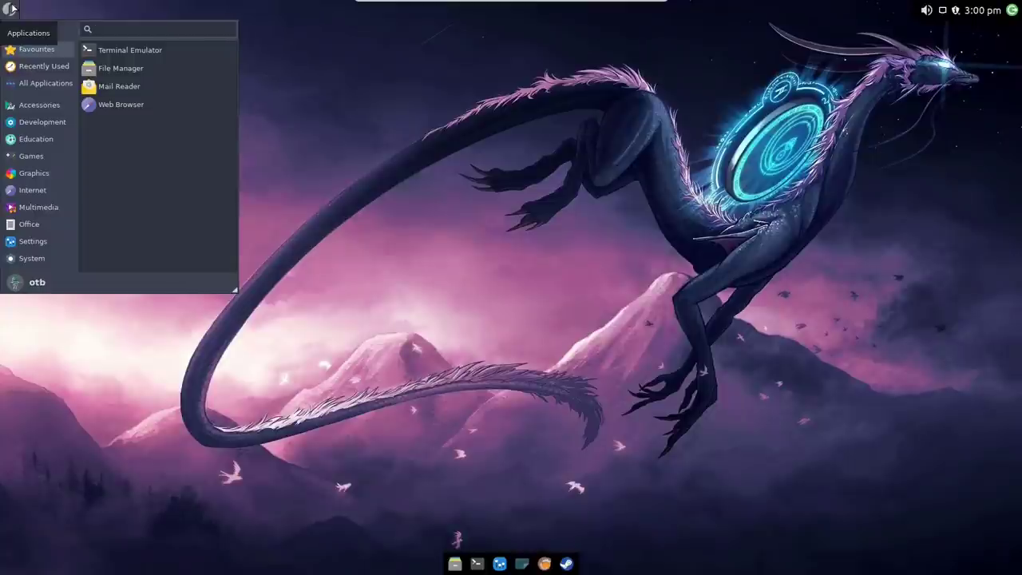
click(121, 68)
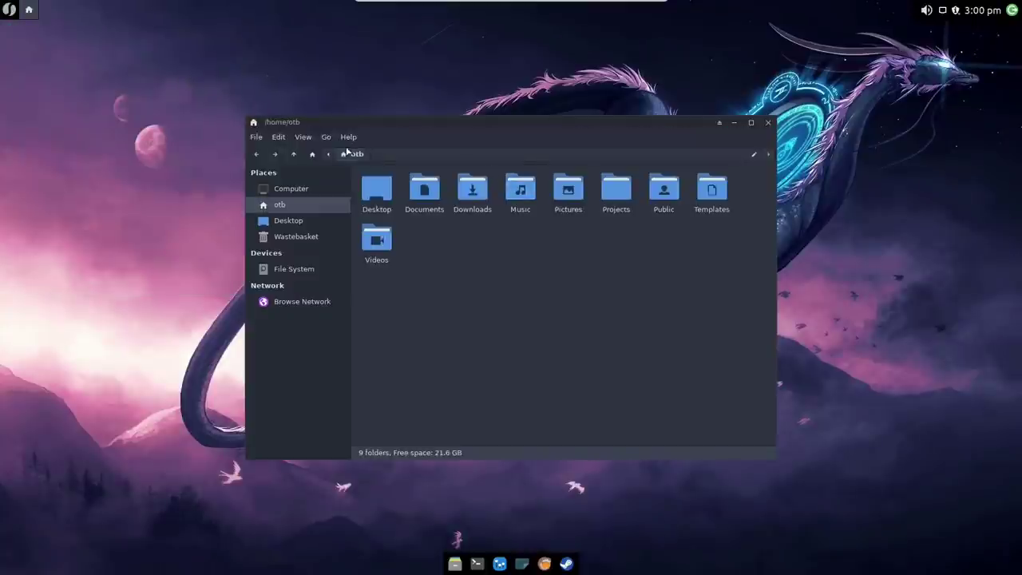
click(348, 136)
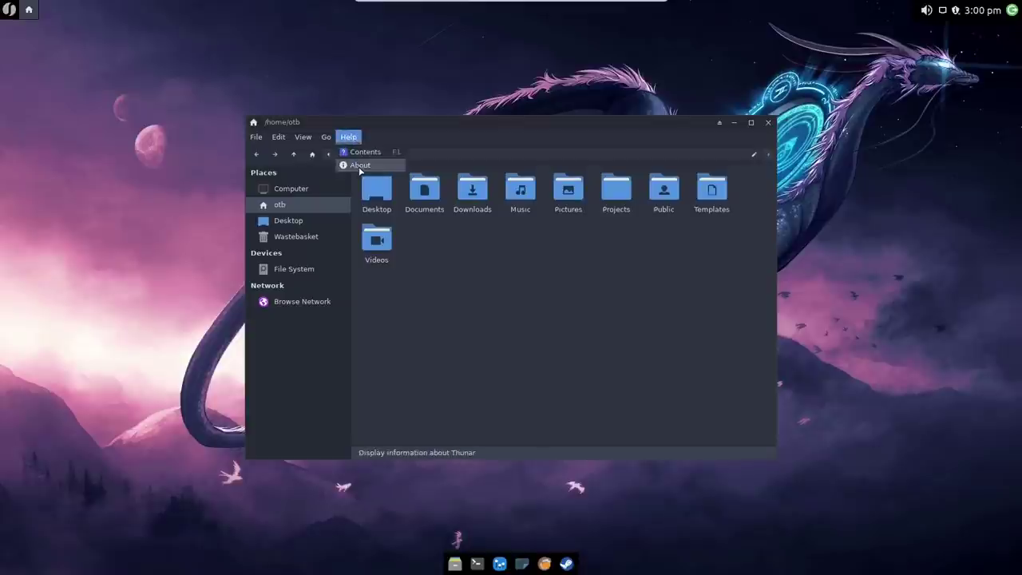
click(360, 165)
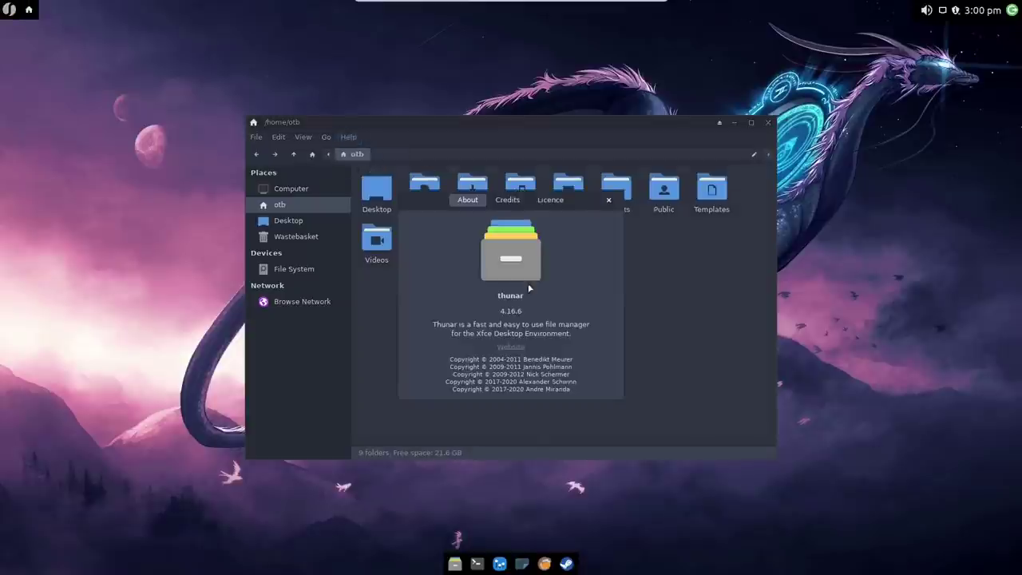
click(608, 199)
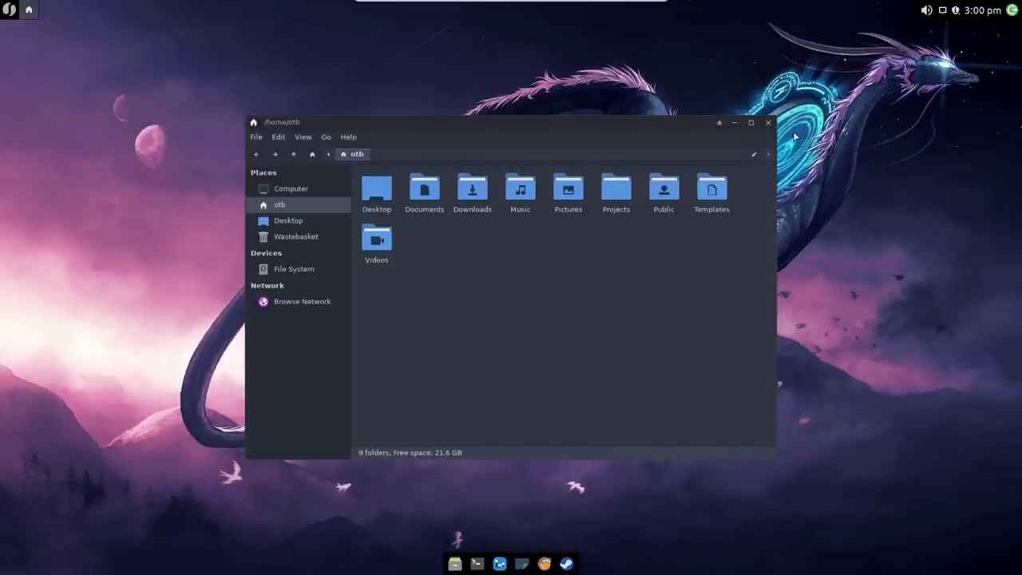
click(768, 122)
Step: Launch Piper from the Whisker Menu's Accessories list; it reports it cannot find any devices
click(10, 10)
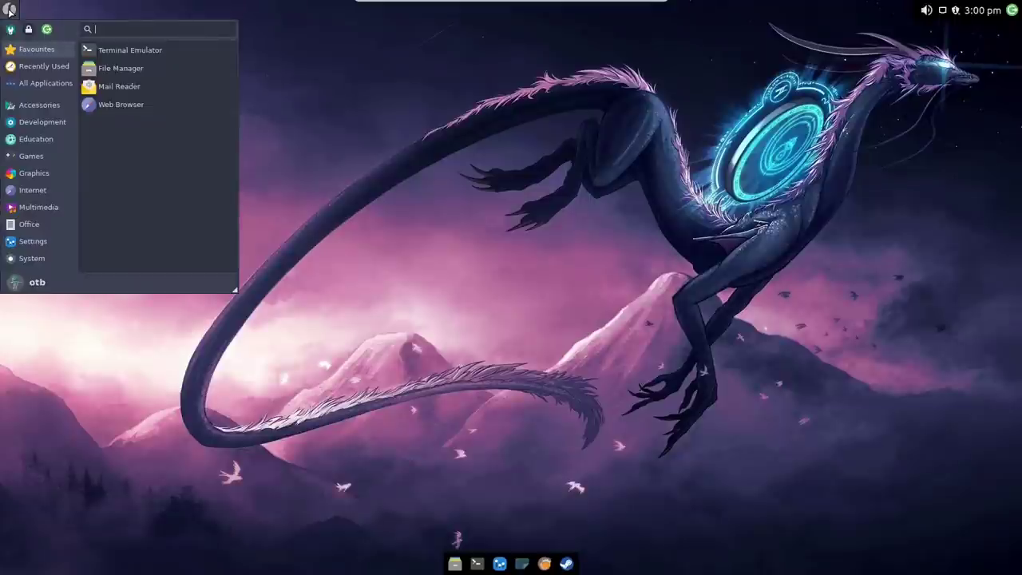
mouse_move(22, 122)
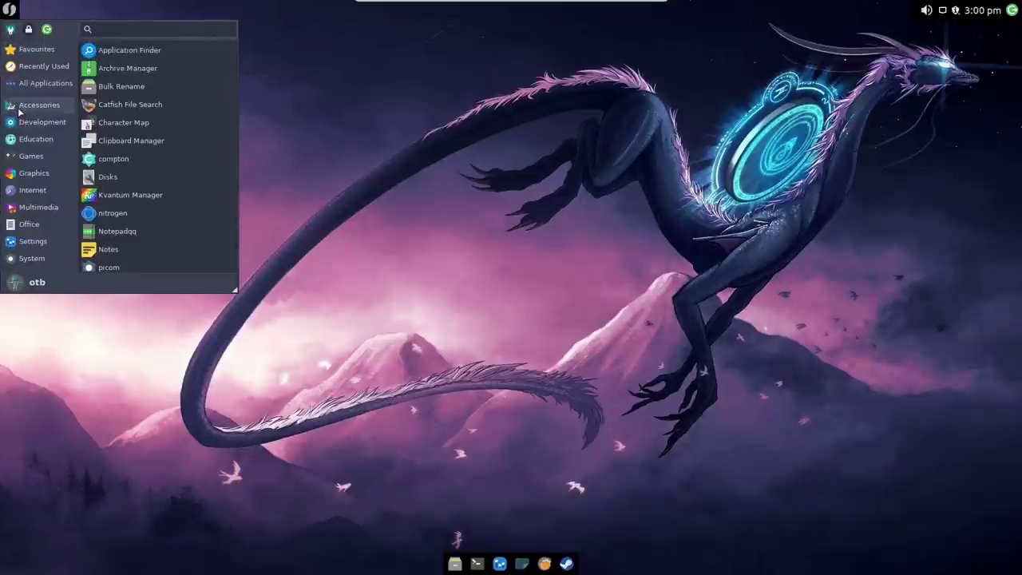
mouse_move(28, 68)
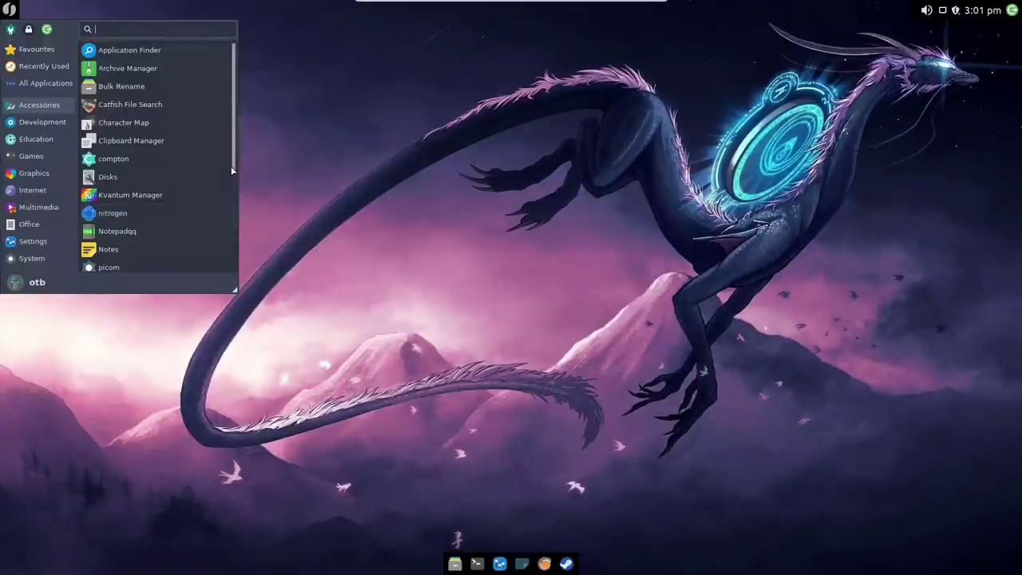
drag(232, 172, 230, 250)
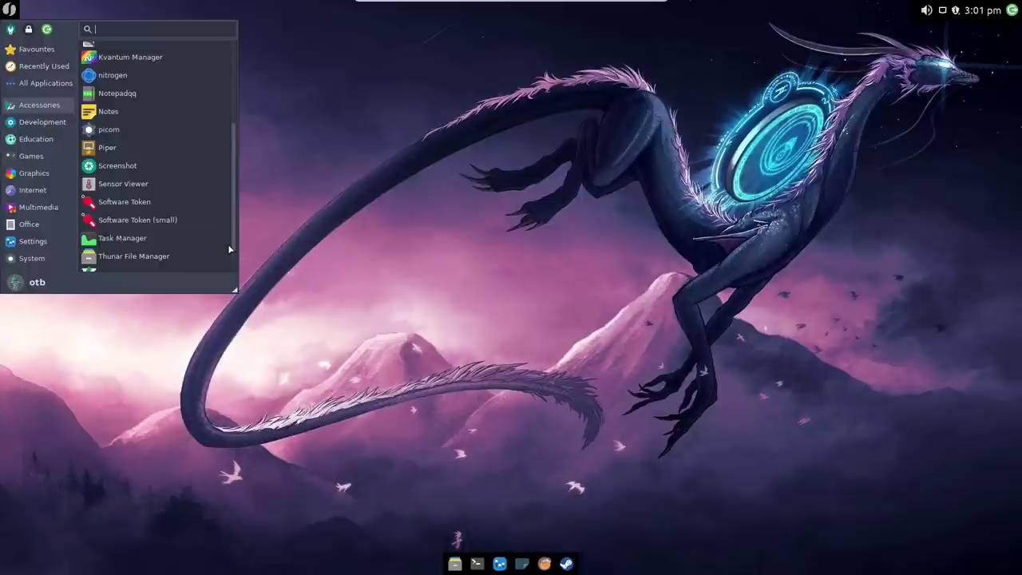
click(89, 149)
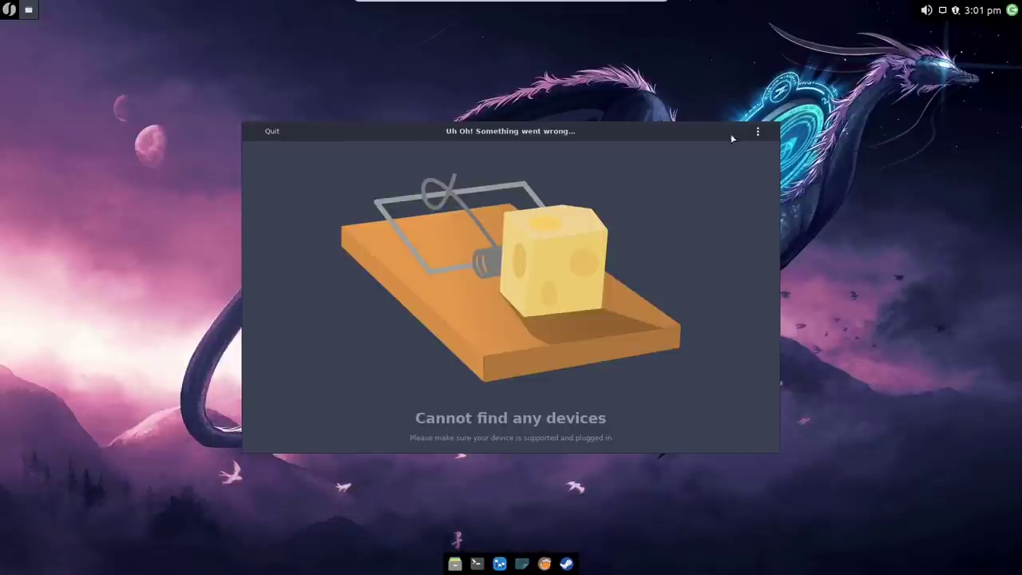
Step: Quit Piper and start Notepadqq from the Development category, dismissing its usage statistics notice
click(284, 132)
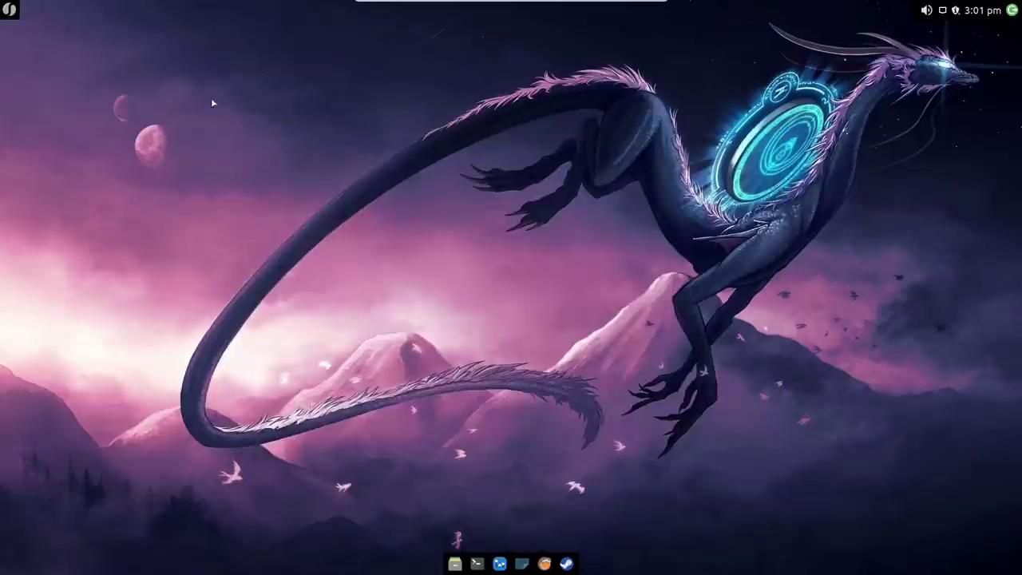
click(10, 10)
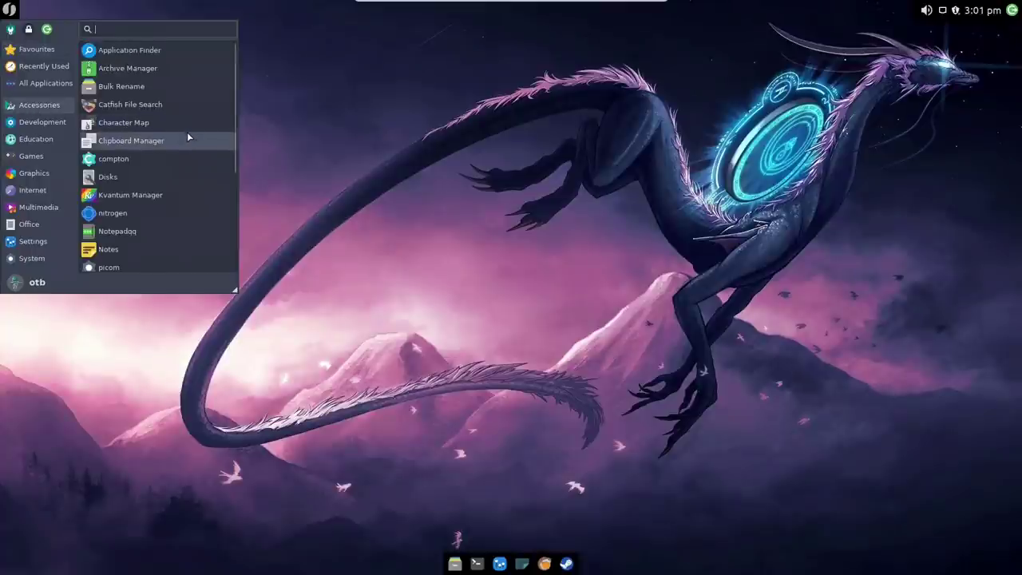
scroll(235, 152, down, 1)
drag(237, 154, 238, 256)
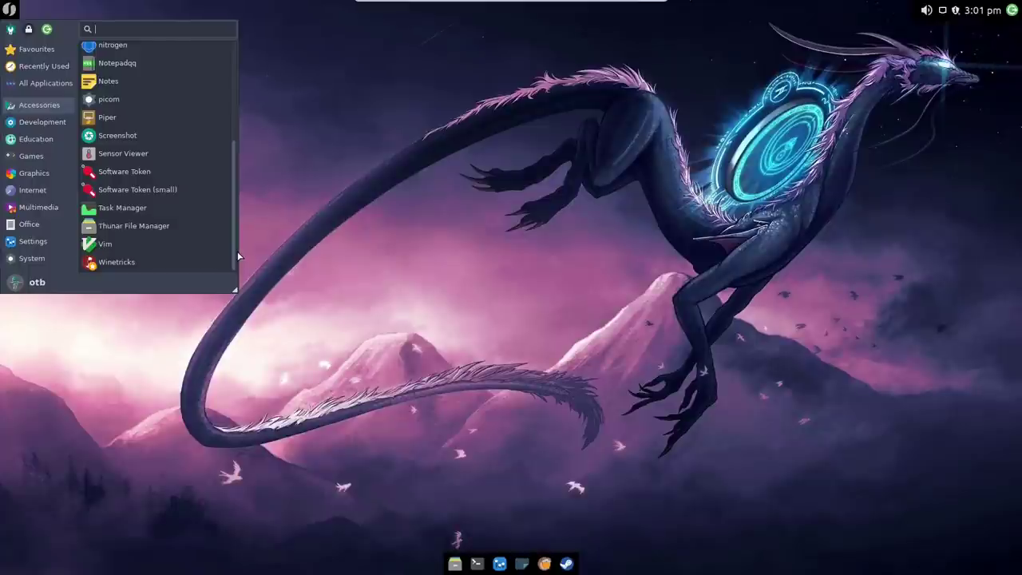
click(37, 121)
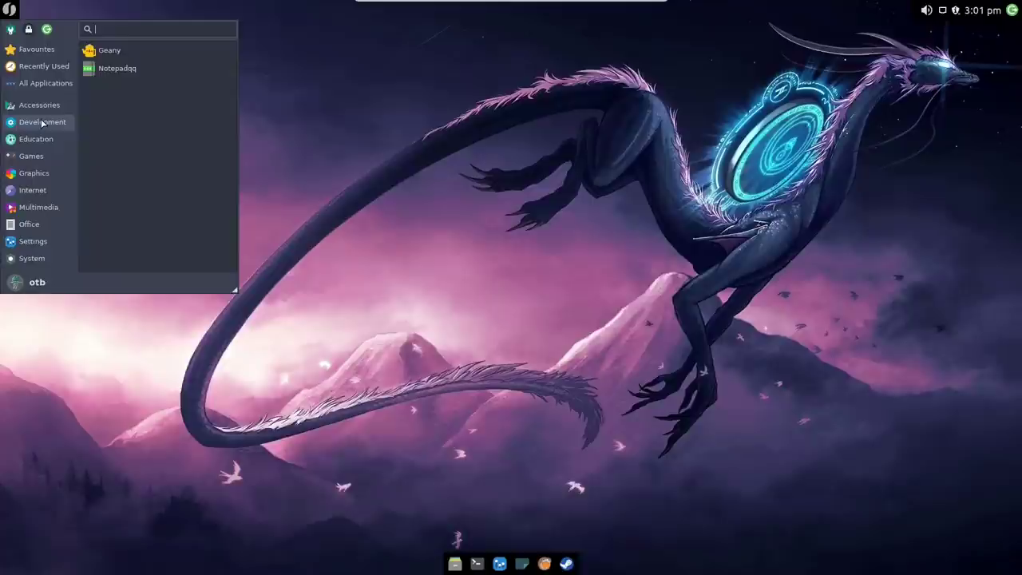
click(117, 69)
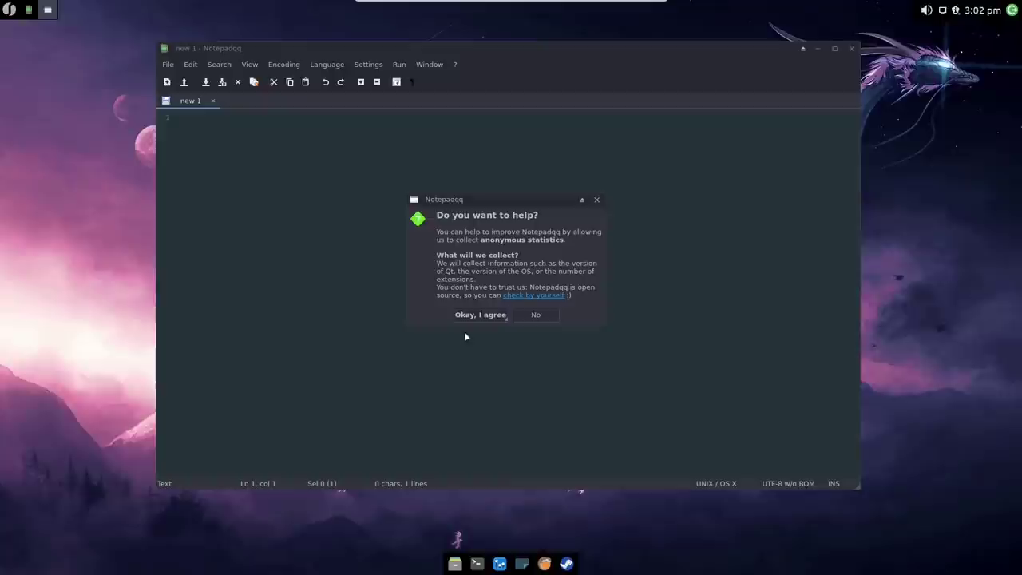
click(483, 313)
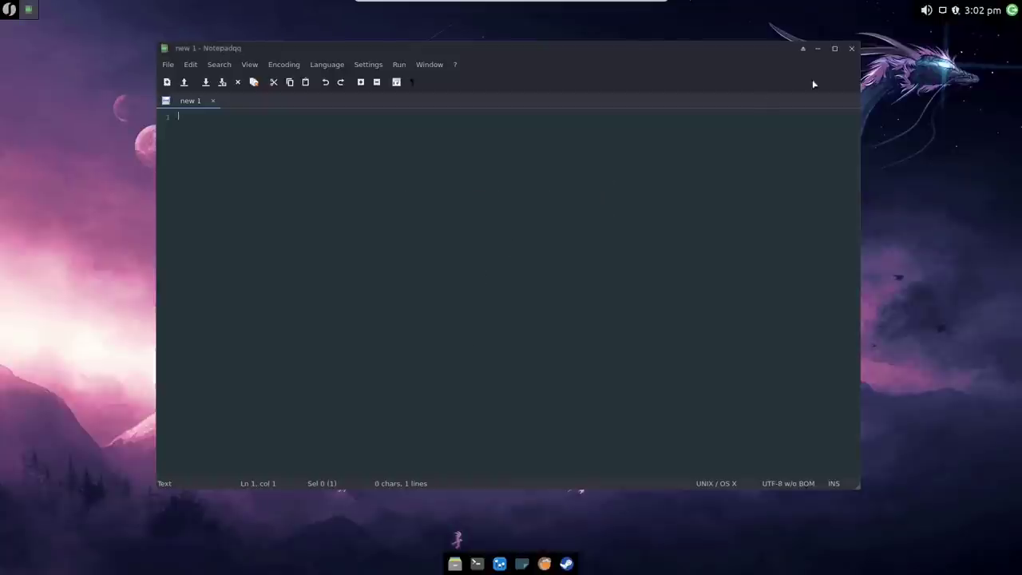
Step: Close Notepadqq and show the Whisker Menu's Games category: GameHub, Lutris and Steam
click(851, 48)
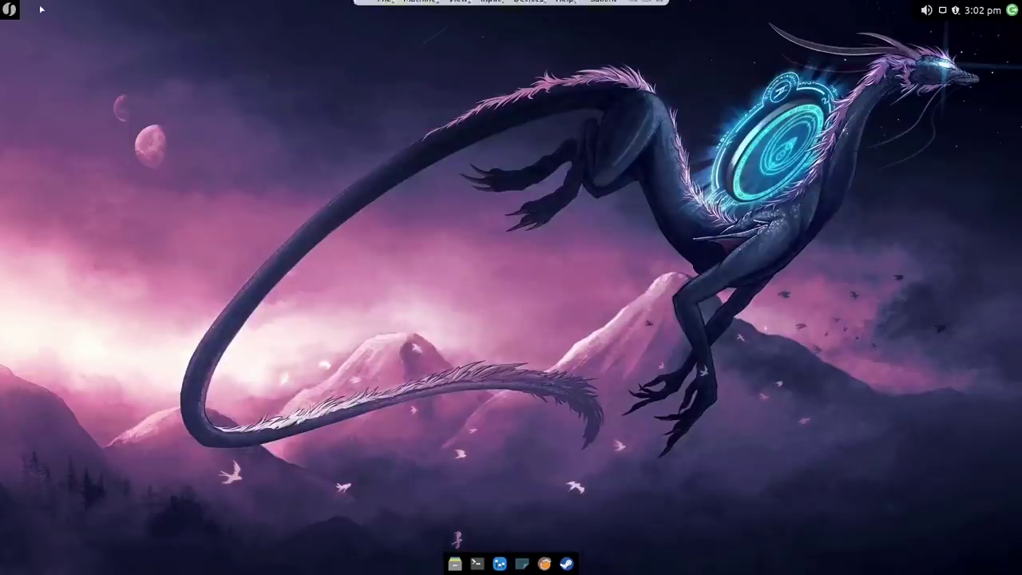
click(9, 9)
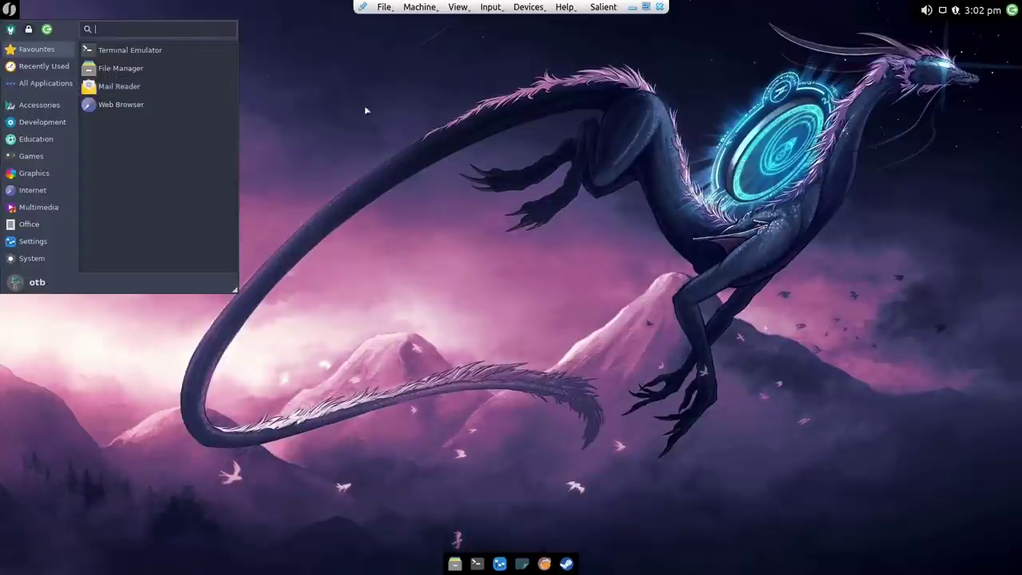
click(568, 66)
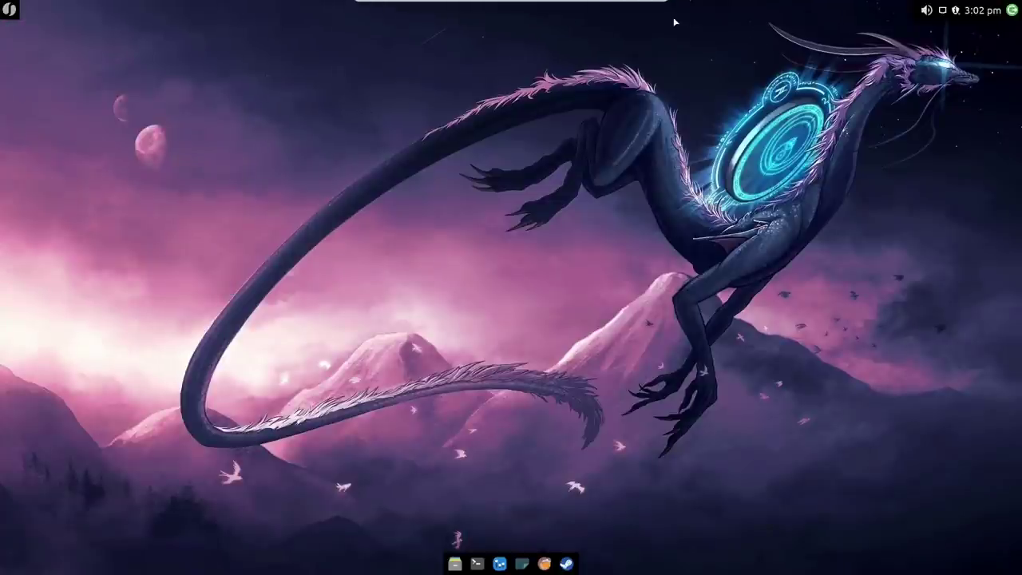
key(super)
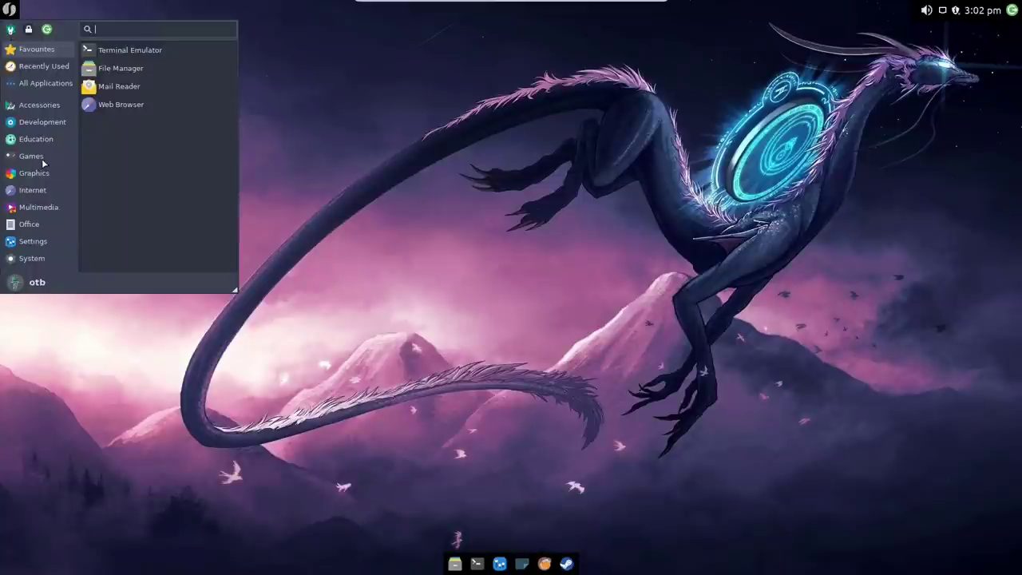
click(41, 156)
click(40, 141)
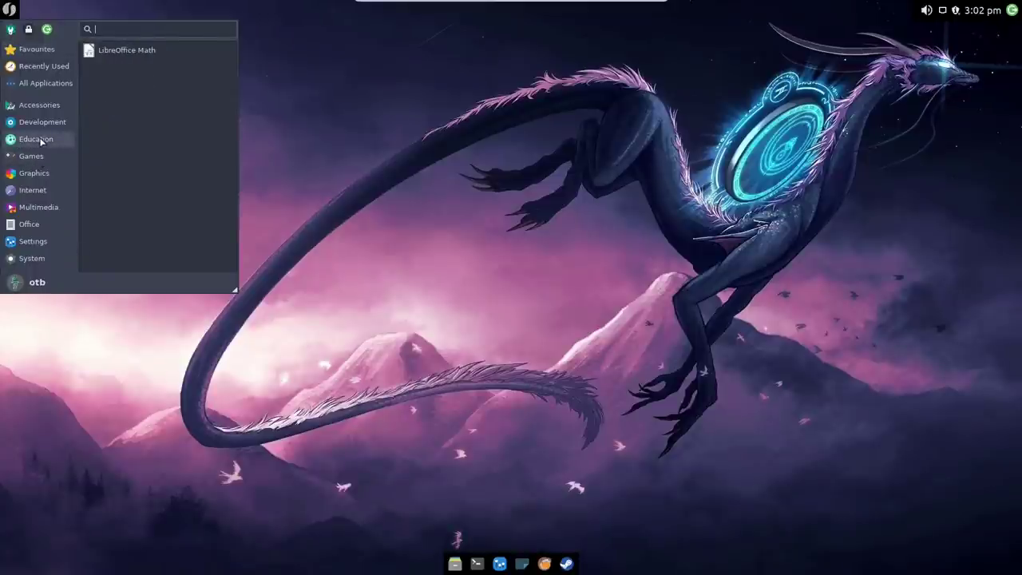
click(31, 160)
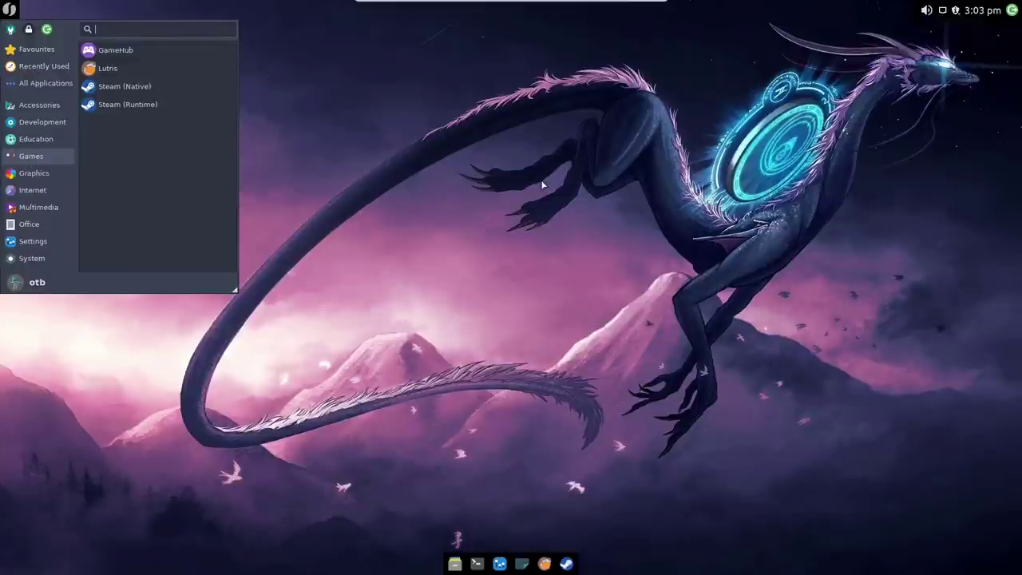
Step: Browse the Graphics, Internet and Multimedia application lists in the Whisker Menu
click(29, 174)
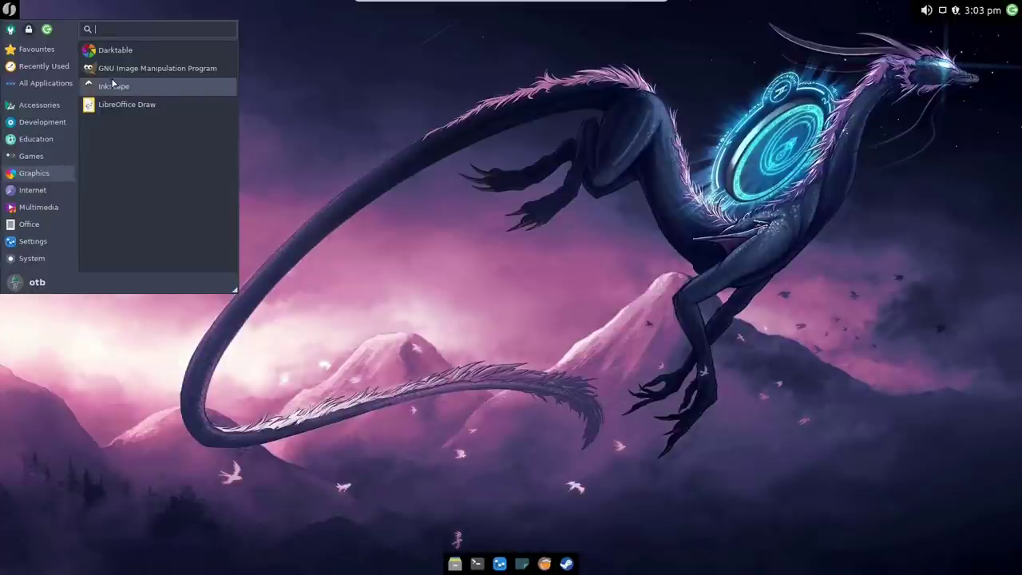
click(24, 190)
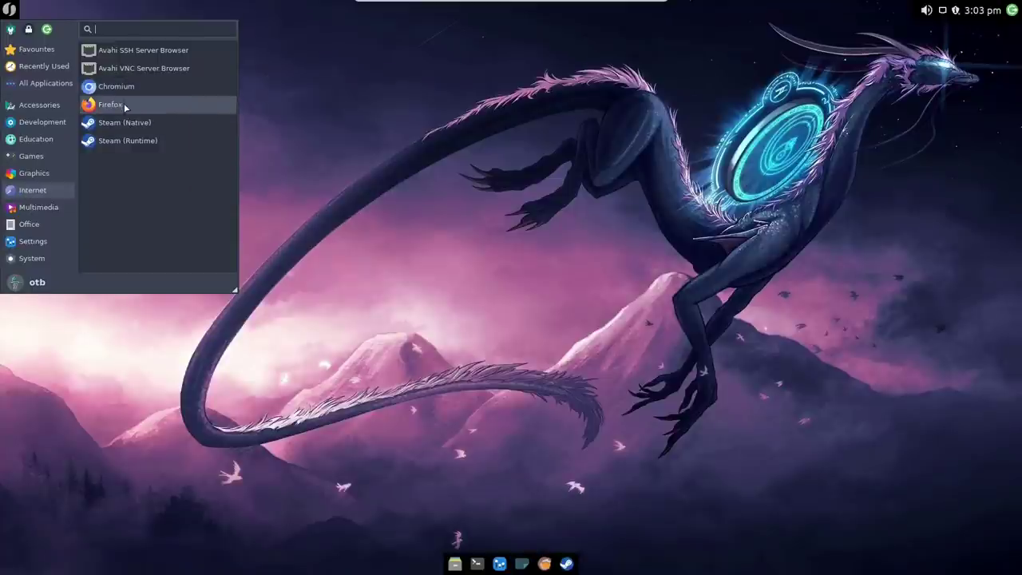
click(38, 208)
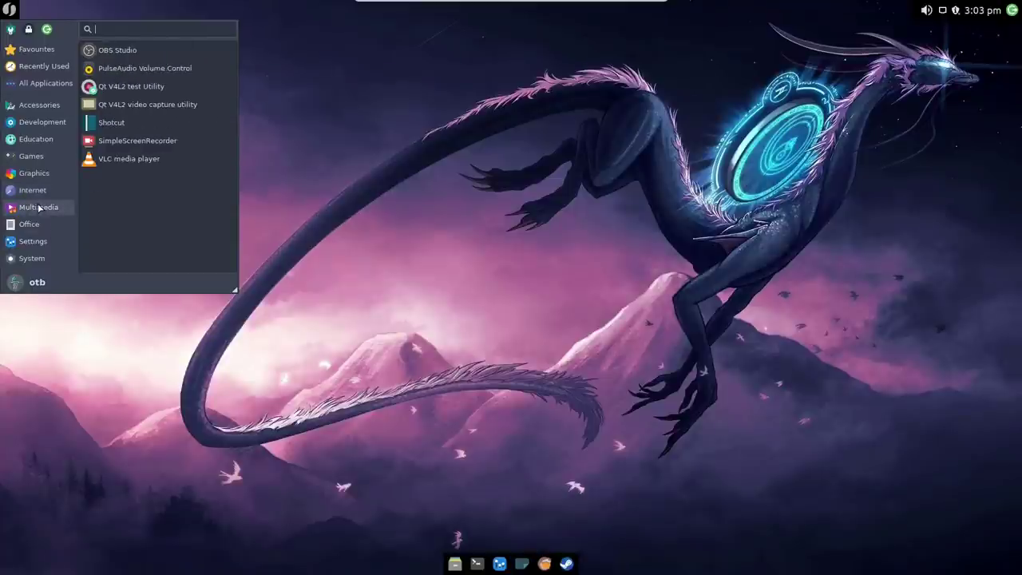
click(30, 191)
click(34, 208)
Step: Browse the Office and Settings lists, scrolling Settings down to Firewall Configuration
click(30, 226)
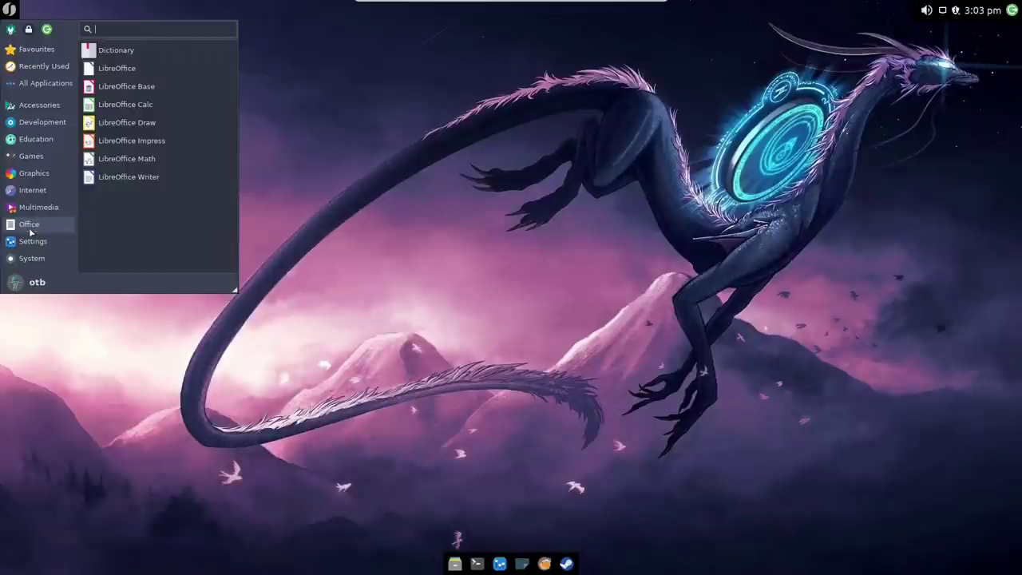
click(32, 241)
click(32, 226)
click(32, 240)
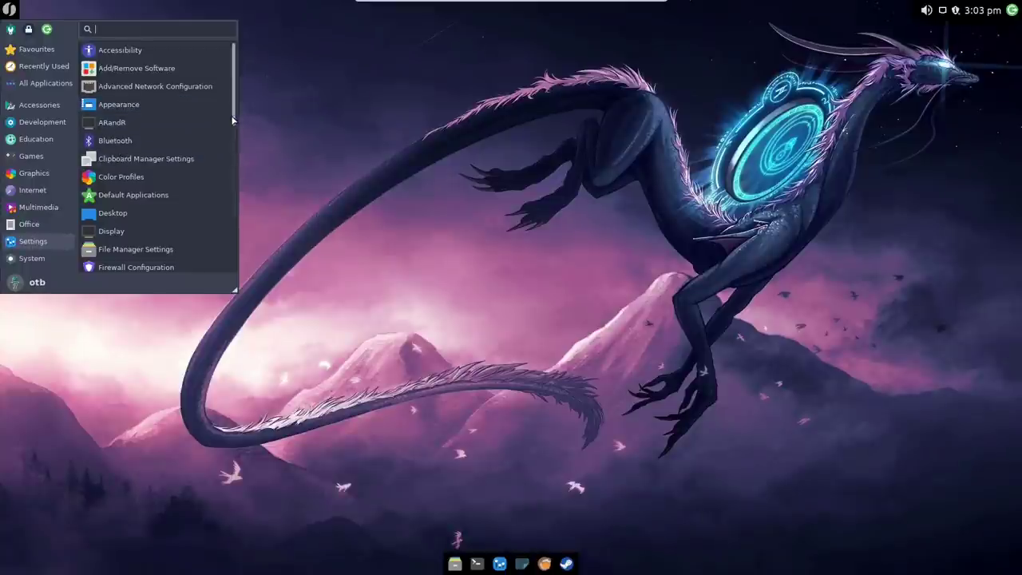
drag(232, 120, 227, 185)
Step: Authenticate Firewall Configuration with the account password, turn the Home profile firewall on, then close it
click(105, 100)
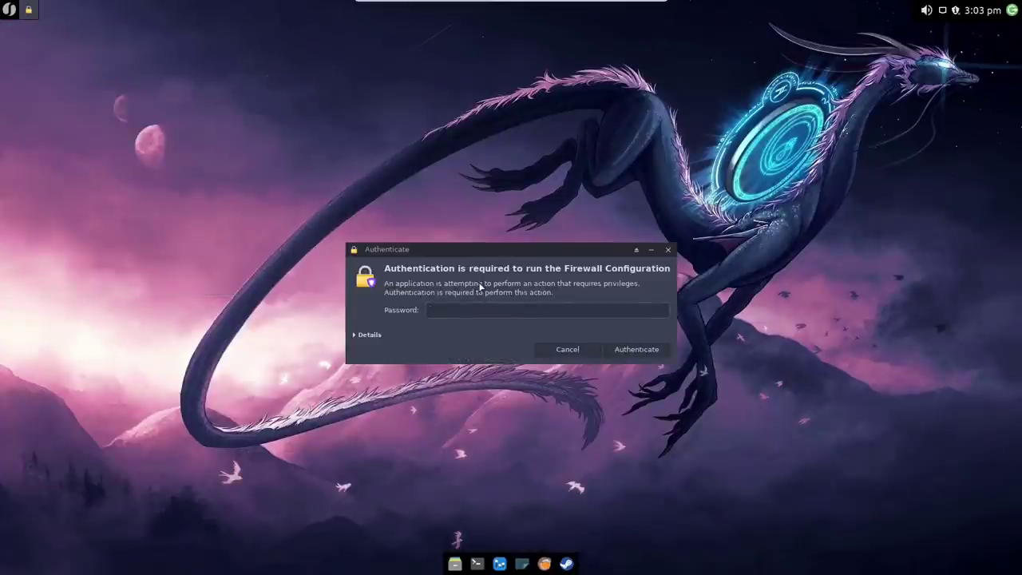
text(****)
key(Return)
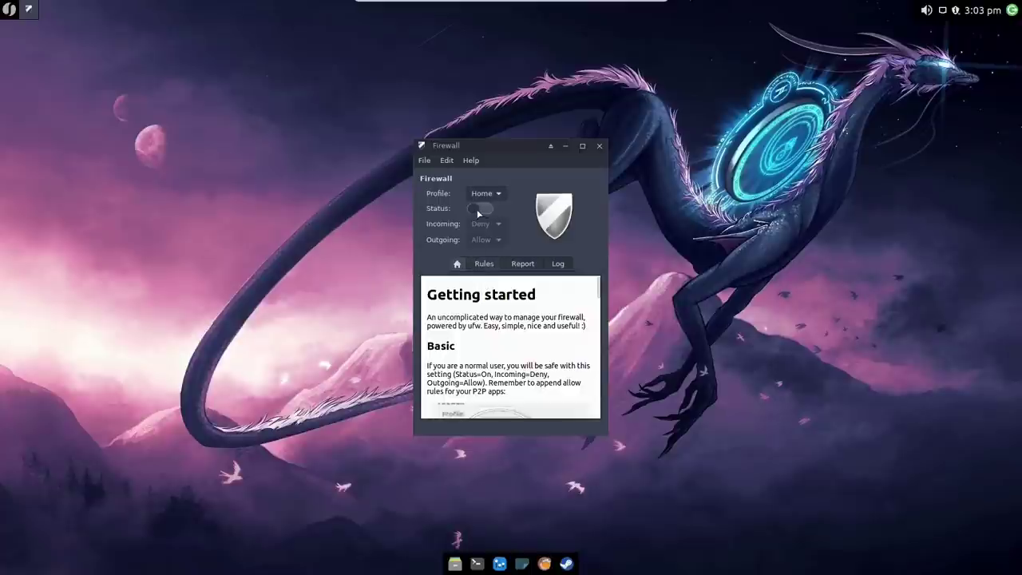
click(476, 209)
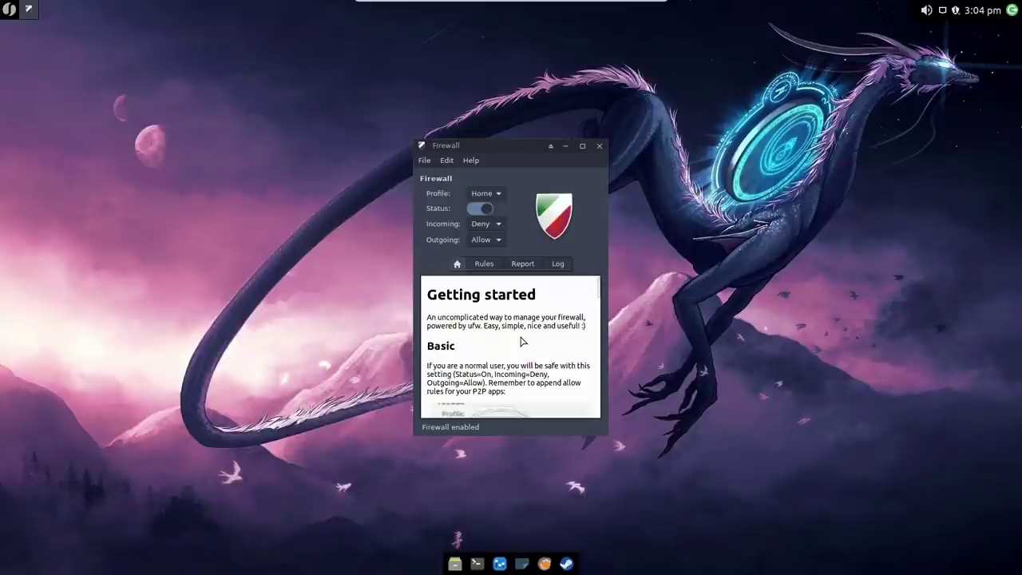
click(599, 146)
Step: Launch Add/Remove Software from the Whisker Menu's System category, showing the Browse package list
click(9, 10)
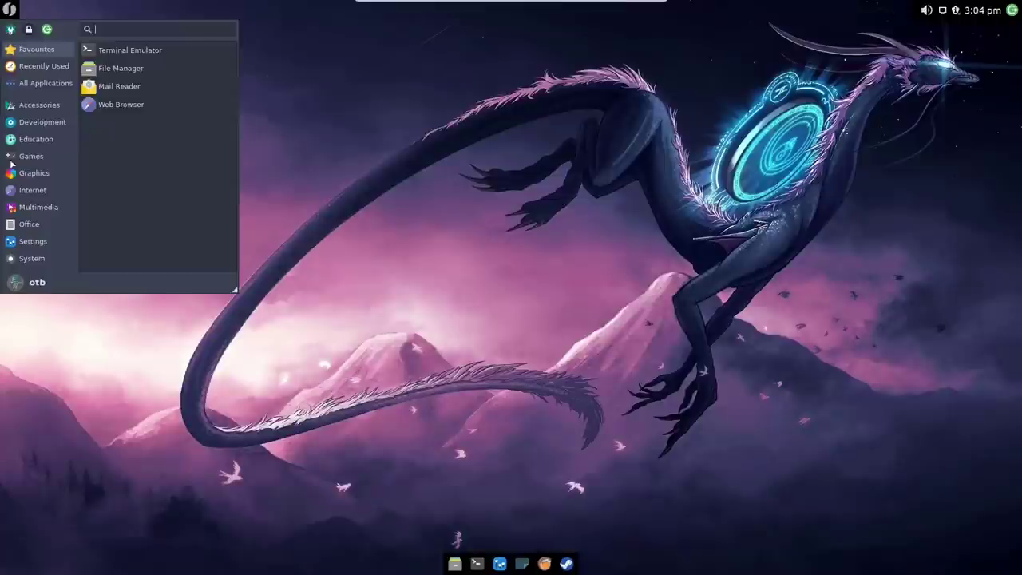
click(34, 242)
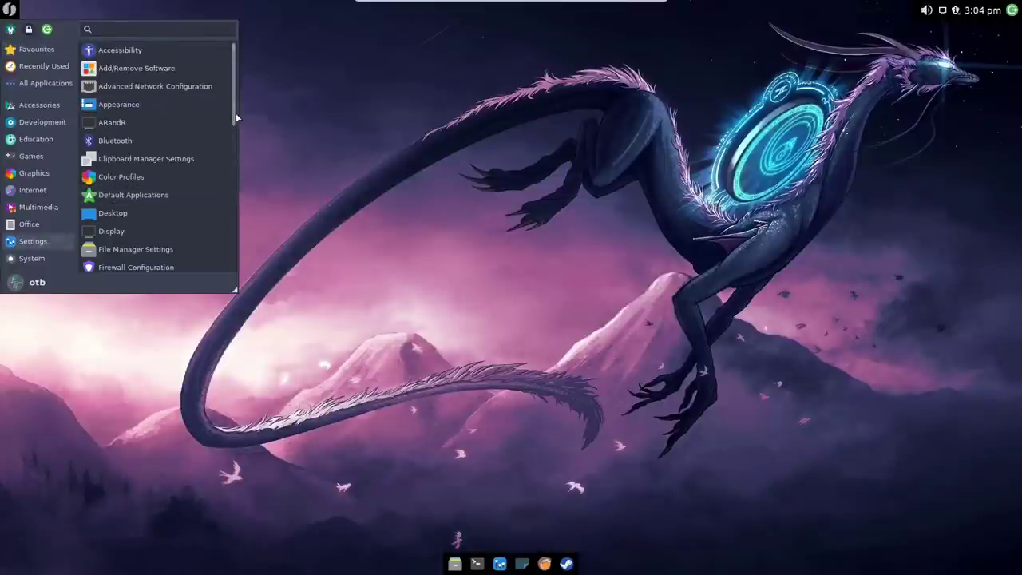
drag(233, 128, 245, 275)
click(32, 258)
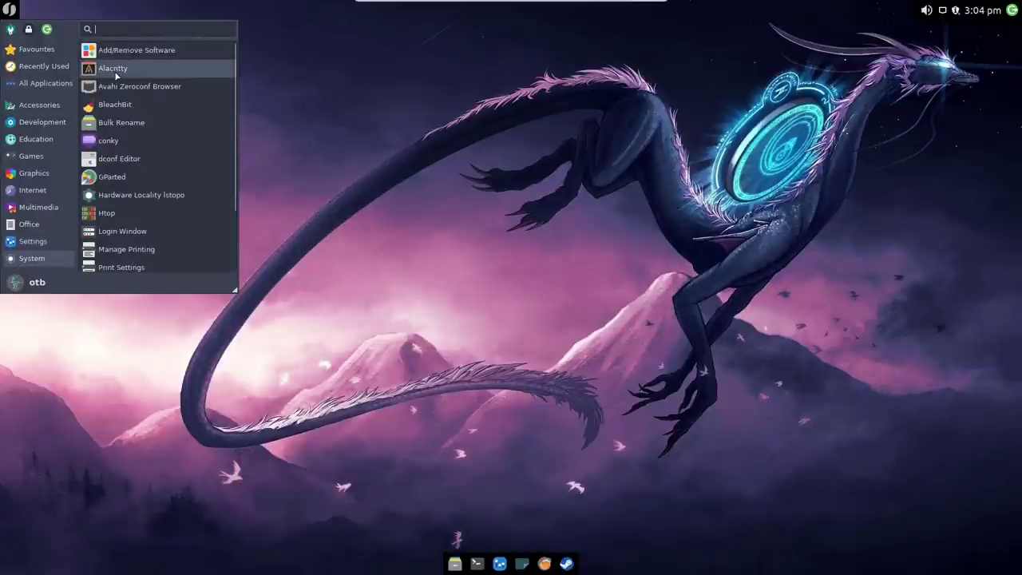
click(370, 151)
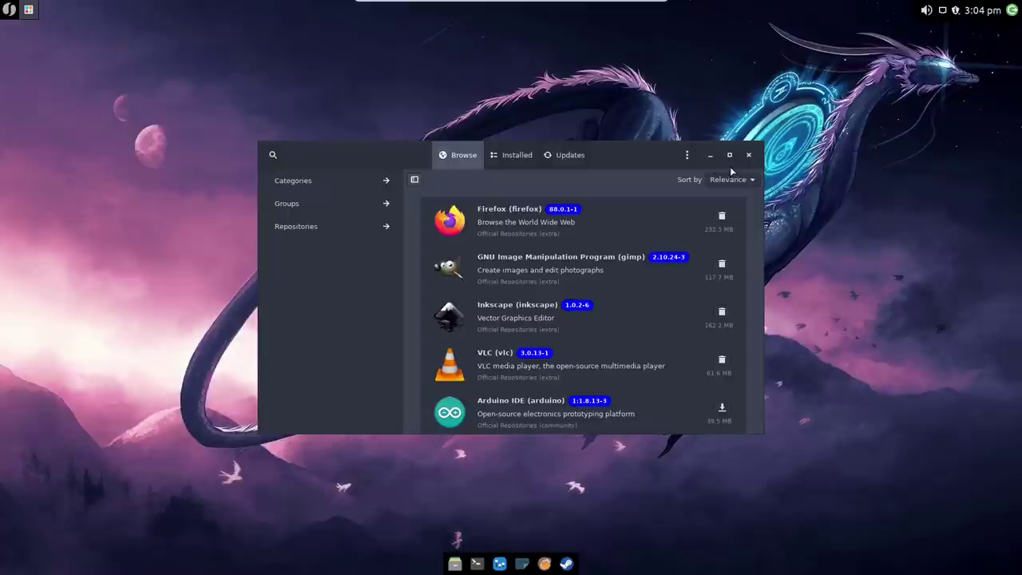
Step: View and close Pamac's About information from the extra options menu
click(686, 155)
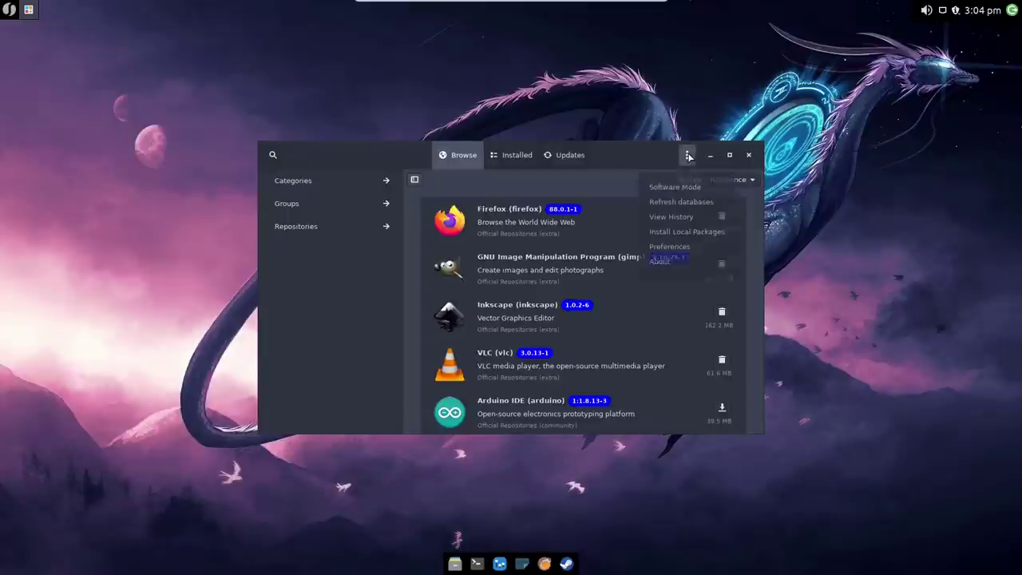
click(676, 266)
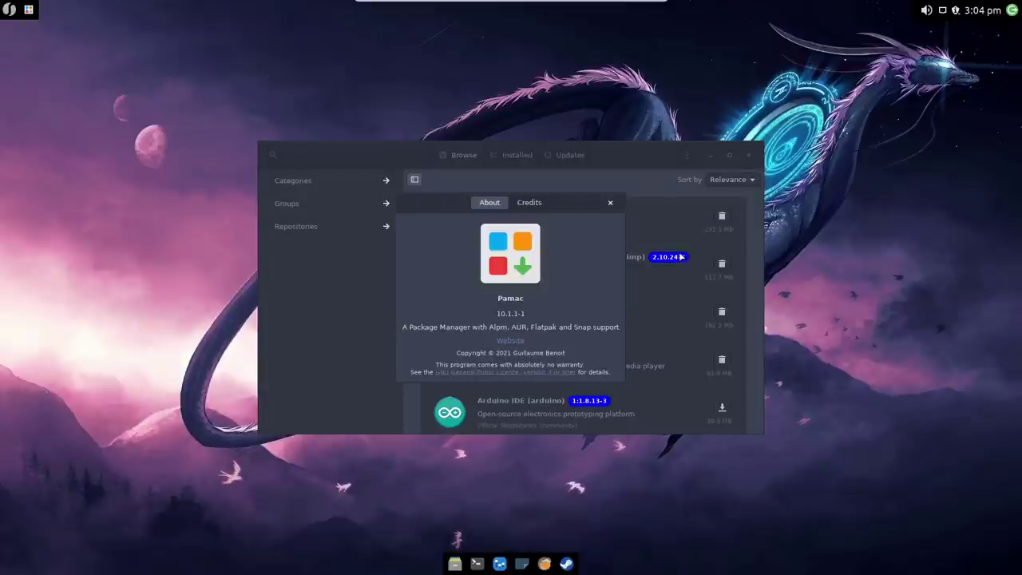
click(610, 202)
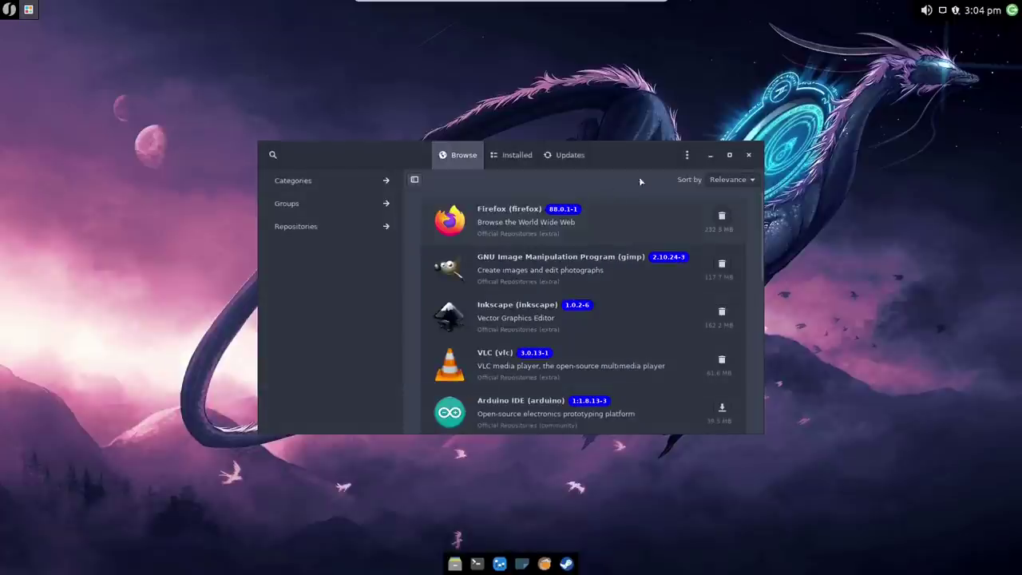
Step: Unlock Pamac preferences with the password, enable AUR support under Third Party, and close preferences
click(687, 156)
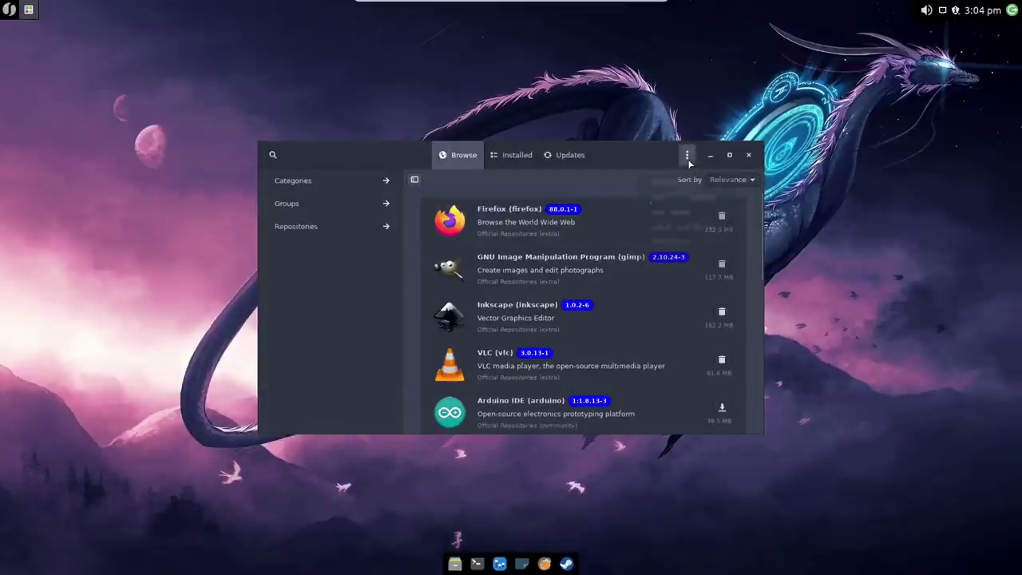
click(675, 250)
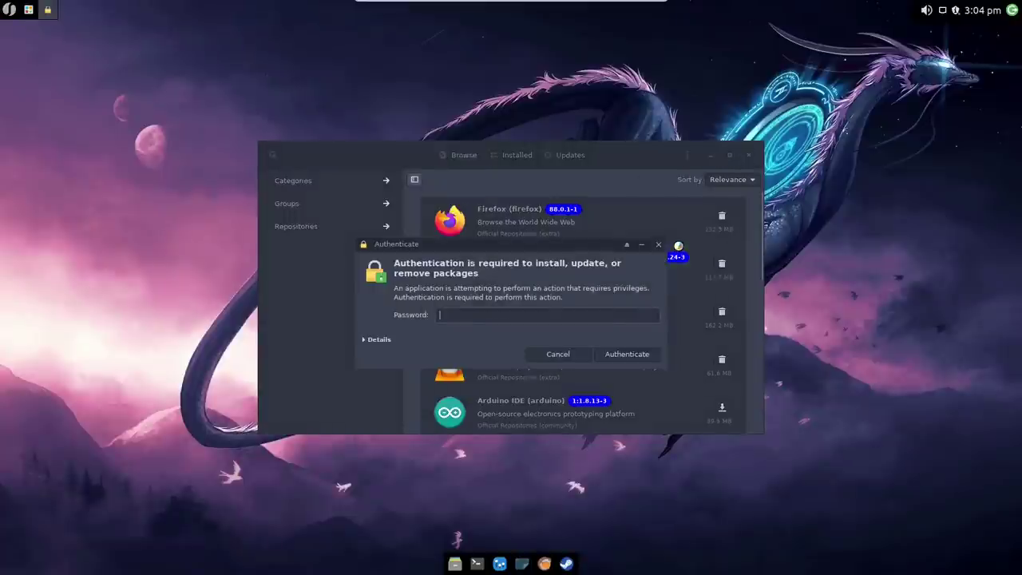
text(•••)
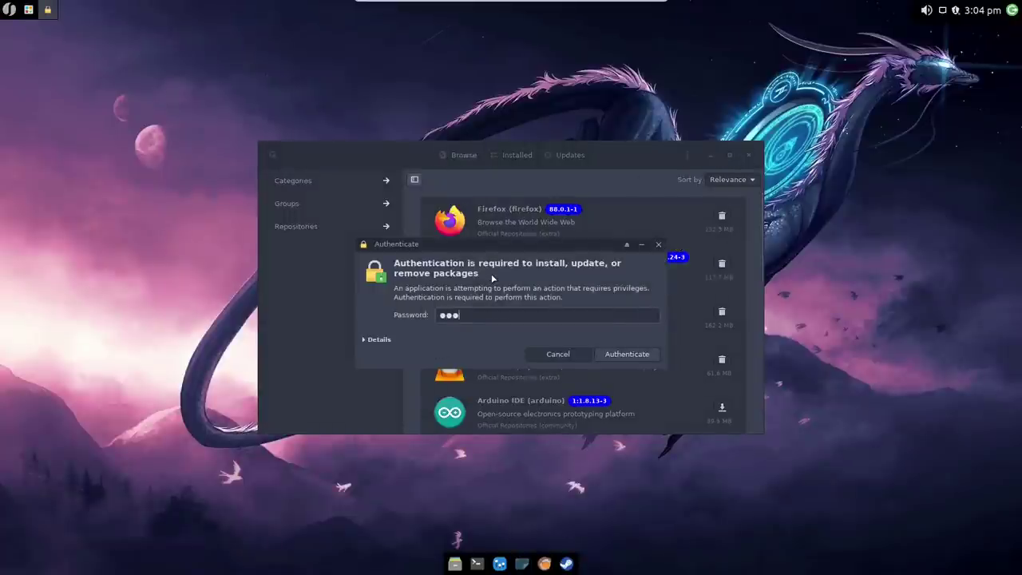
key(Return)
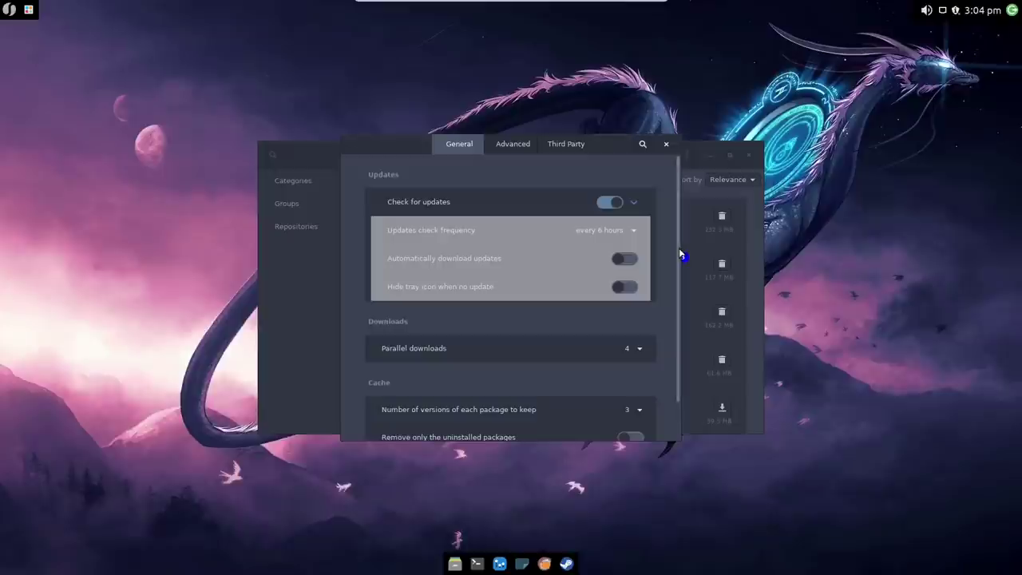
scroll(677, 257, down, 1)
scroll(673, 261, down, 3)
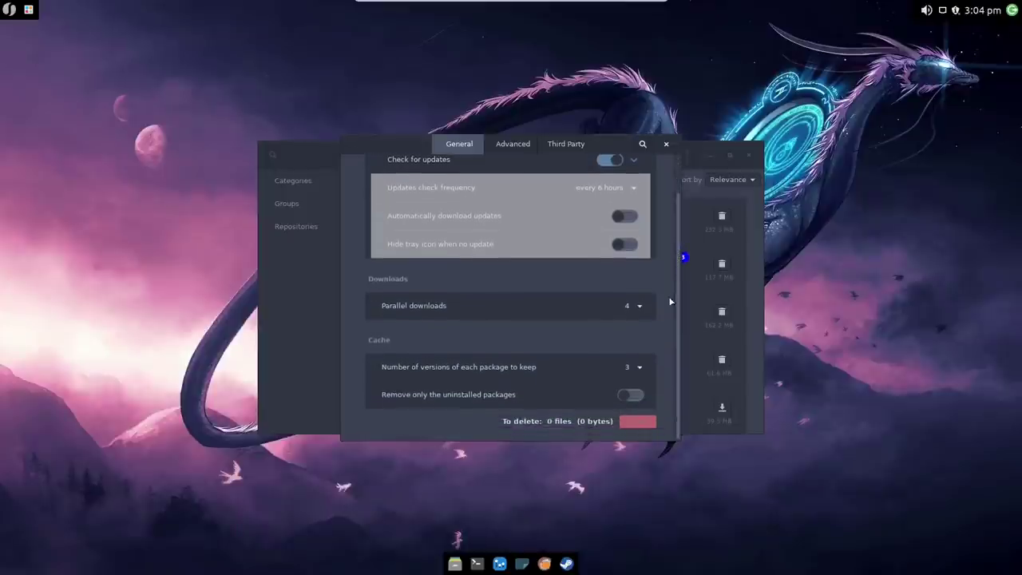
click(505, 149)
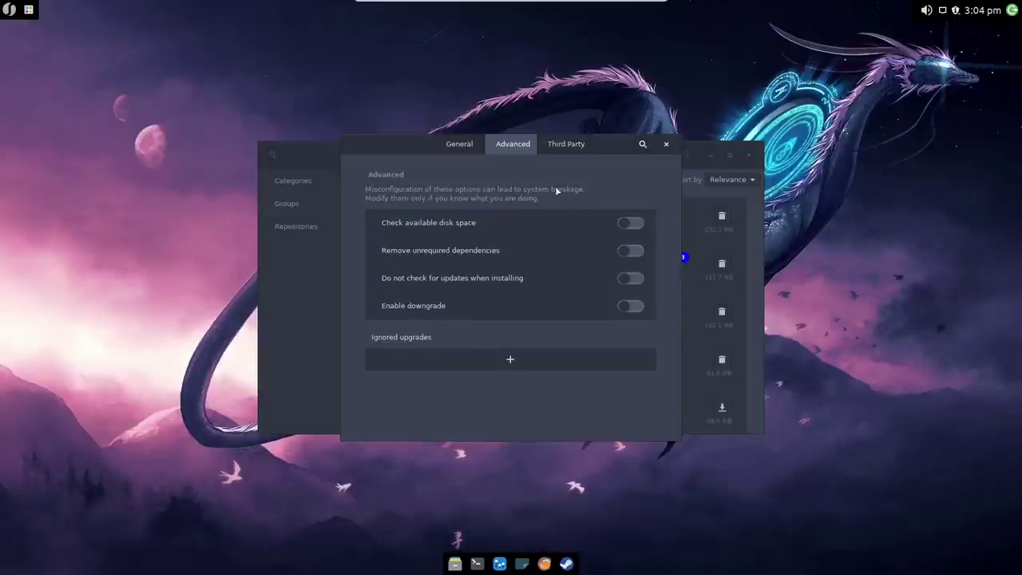
click(563, 147)
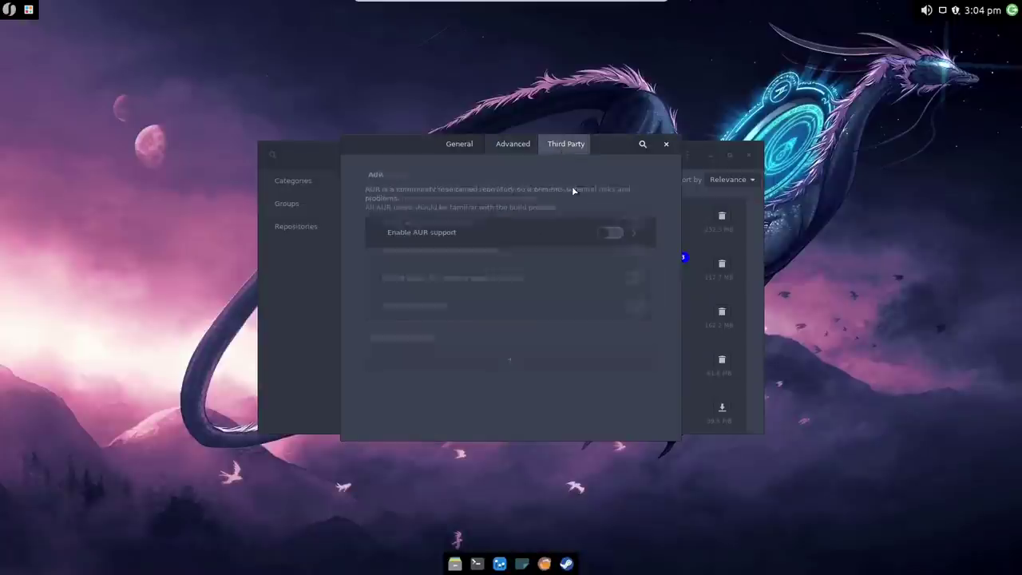
click(610, 231)
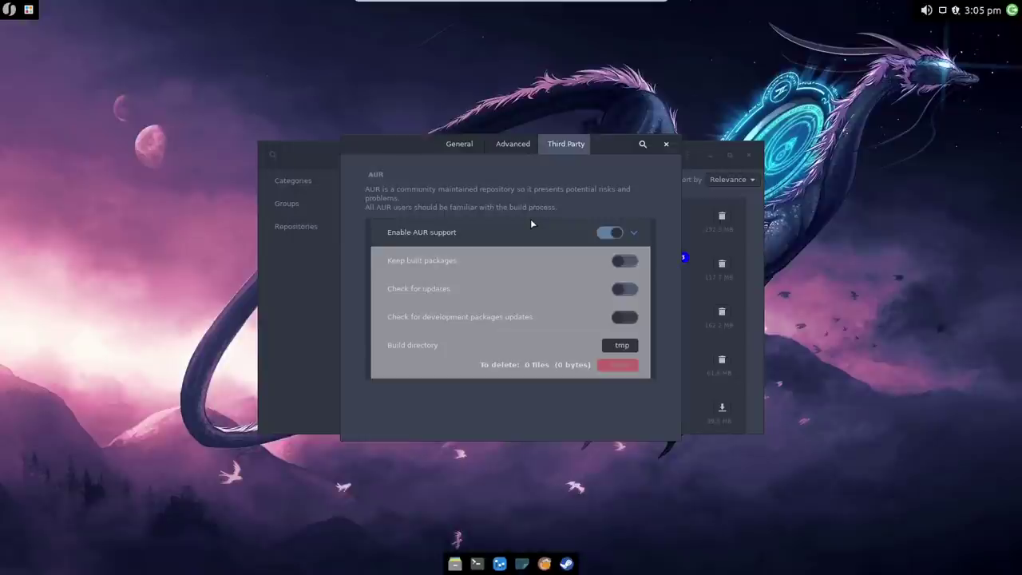
click(666, 146)
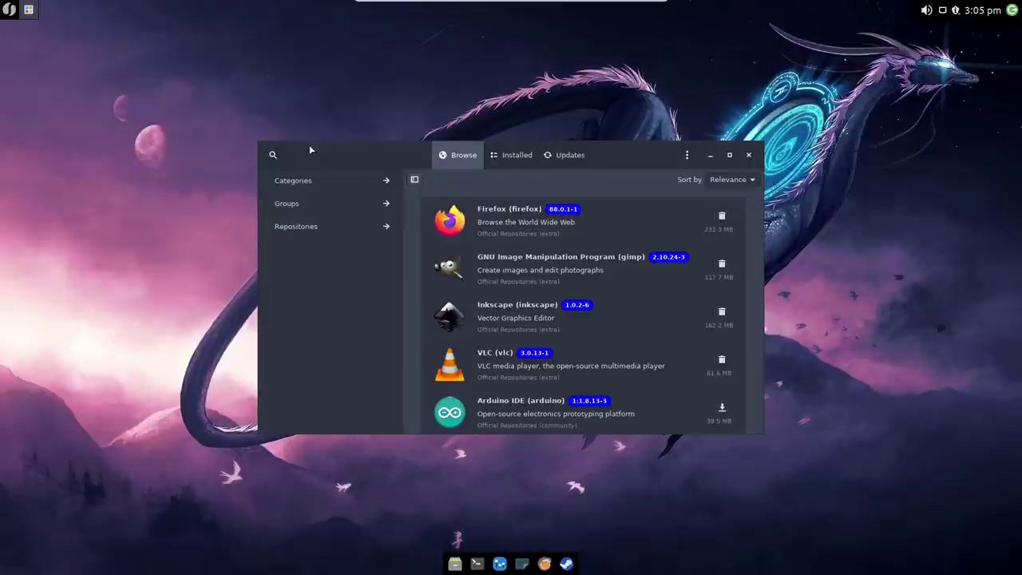
Step: Search Pamac for 'yay', showing yay 10.2.1-1 installed, then close Pamac
click(273, 154)
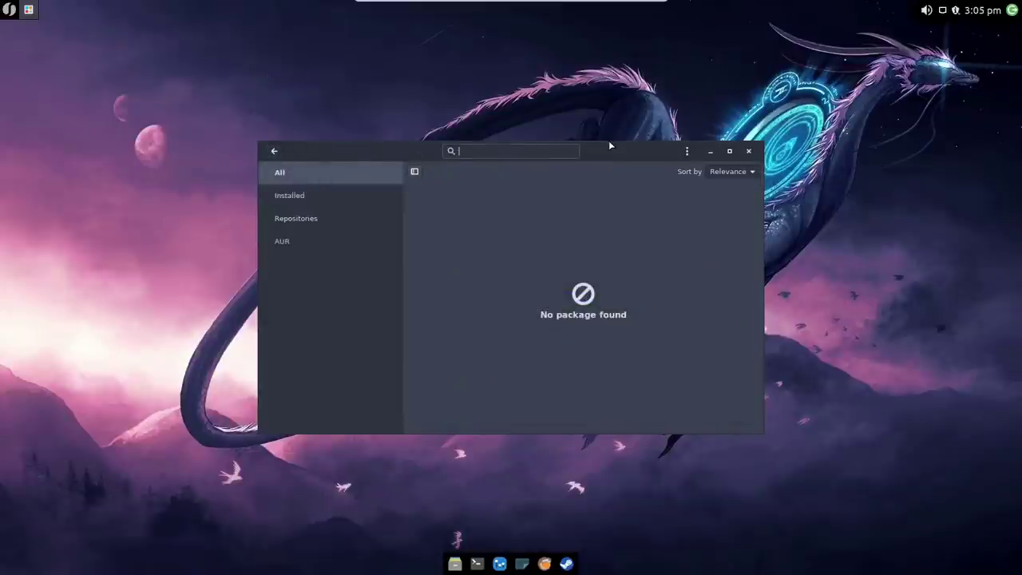
text(yay)
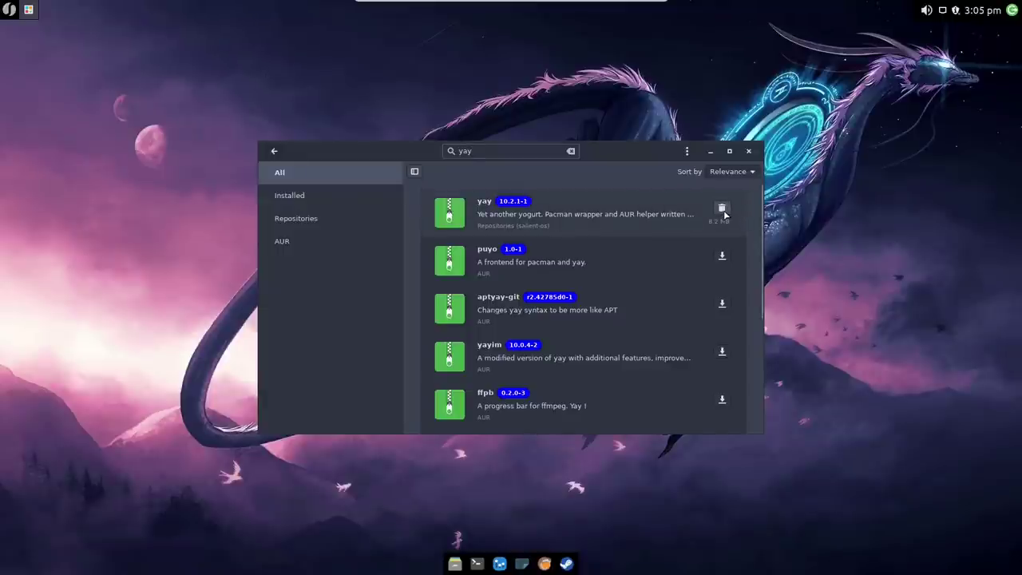
click(749, 151)
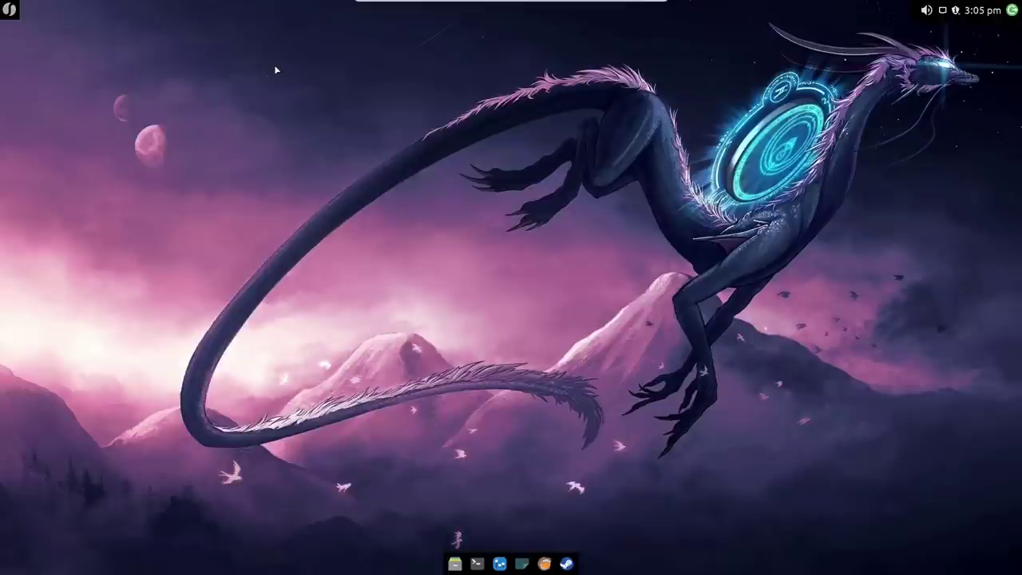
Step: Open the Settings Manager from the Whisker Menu, maximize it, and open Appearance
click(9, 9)
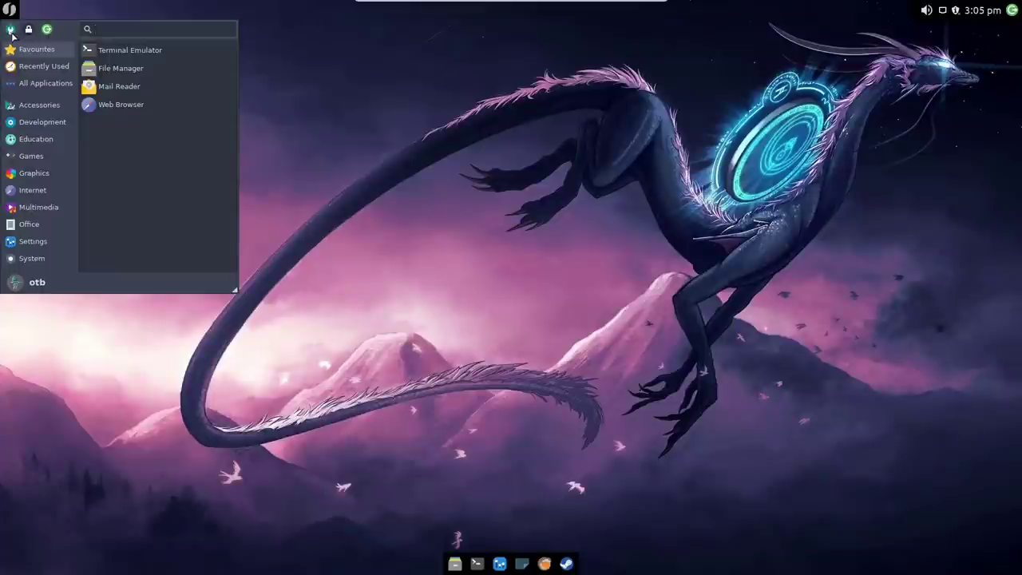
click(11, 31)
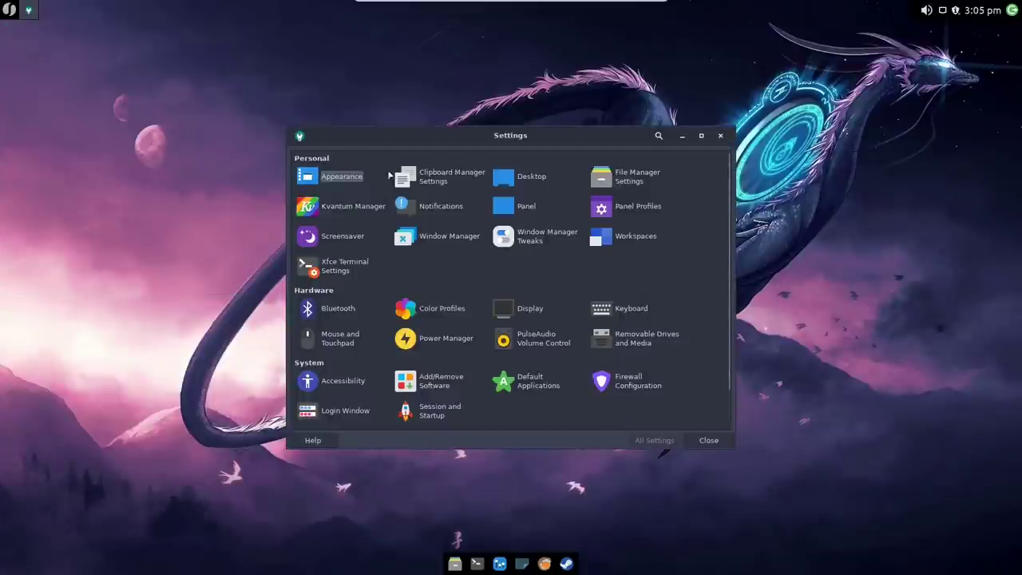
click(700, 135)
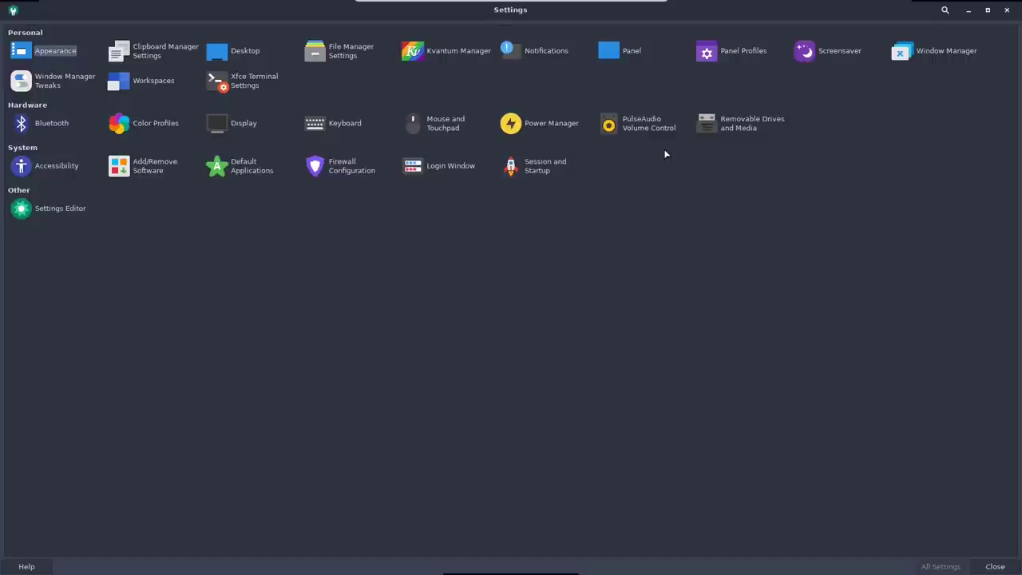
click(64, 52)
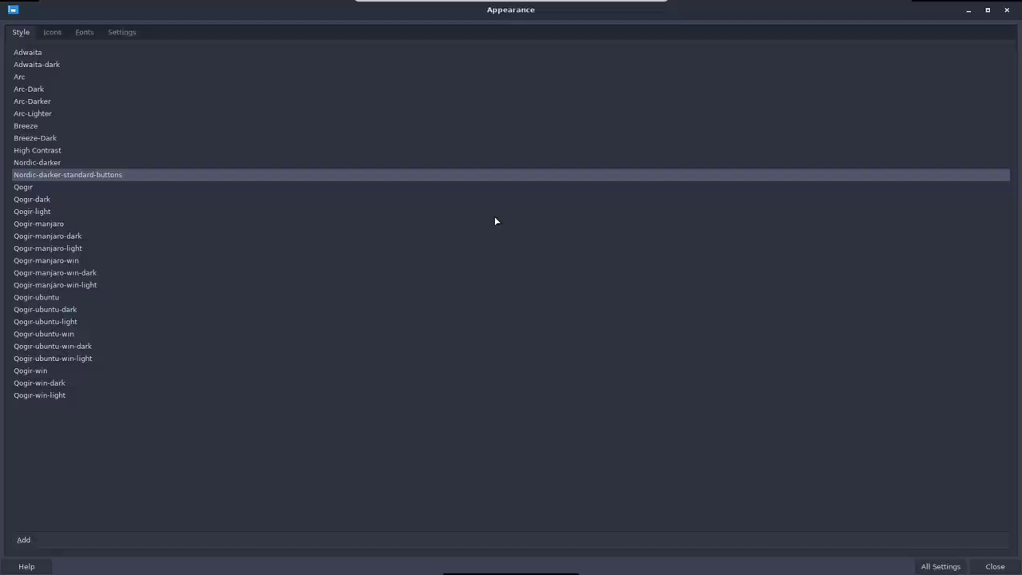
Step: Restore the Appearance window and place it beside a Thunar file manager window
click(988, 10)
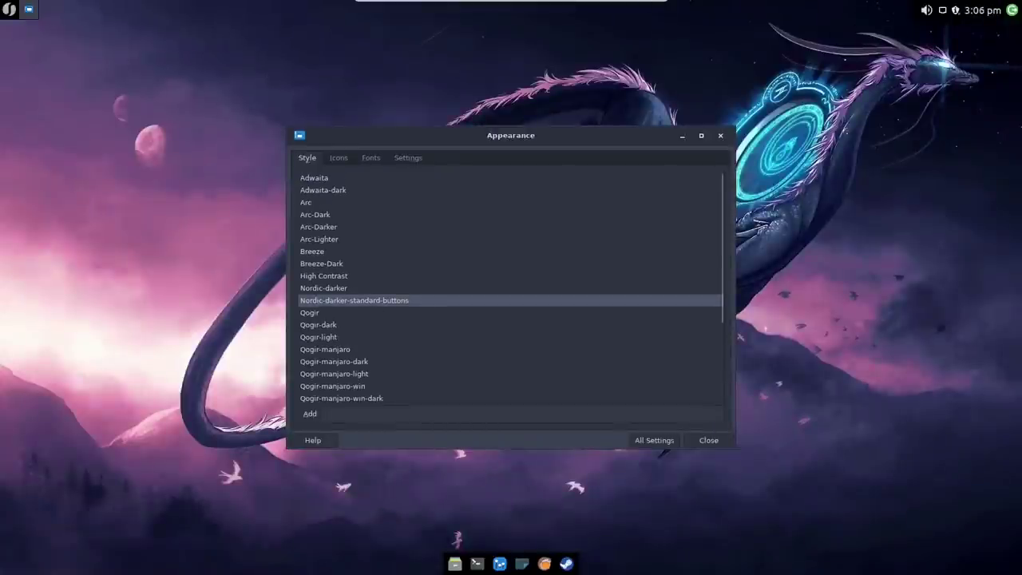
click(454, 563)
drag(526, 120, 304, 38)
drag(608, 132, 771, 101)
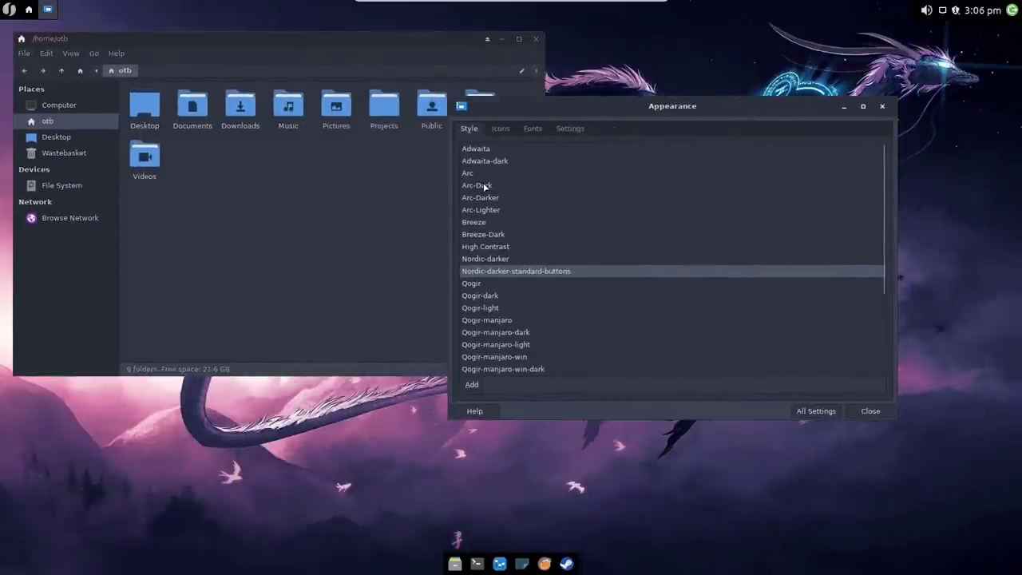
Step: Try the Arc-Dark, Arc-Darker, Breeze-Dark, Qogir, Nordic-darker and Qogir-dark styles
click(484, 186)
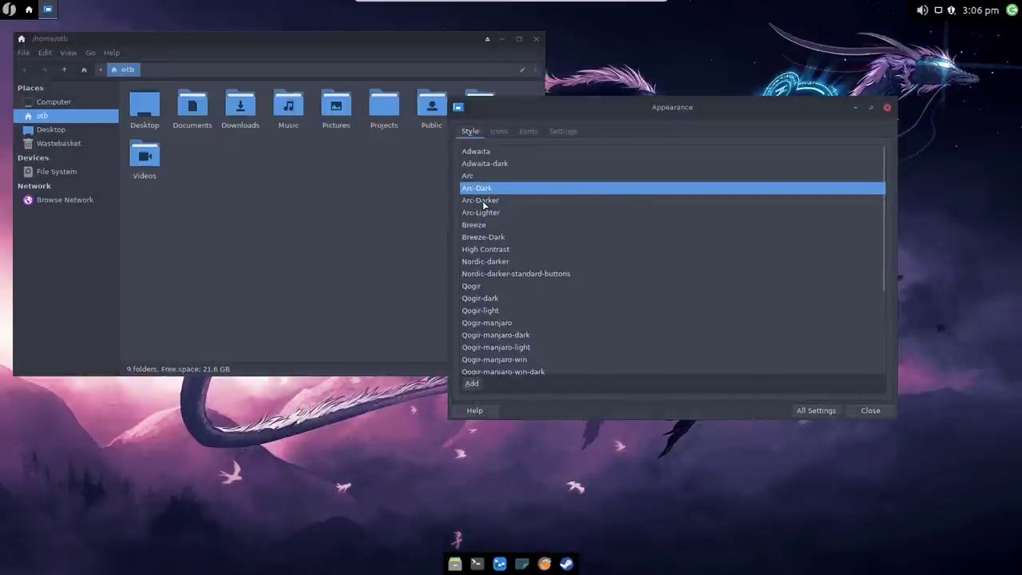
click(483, 201)
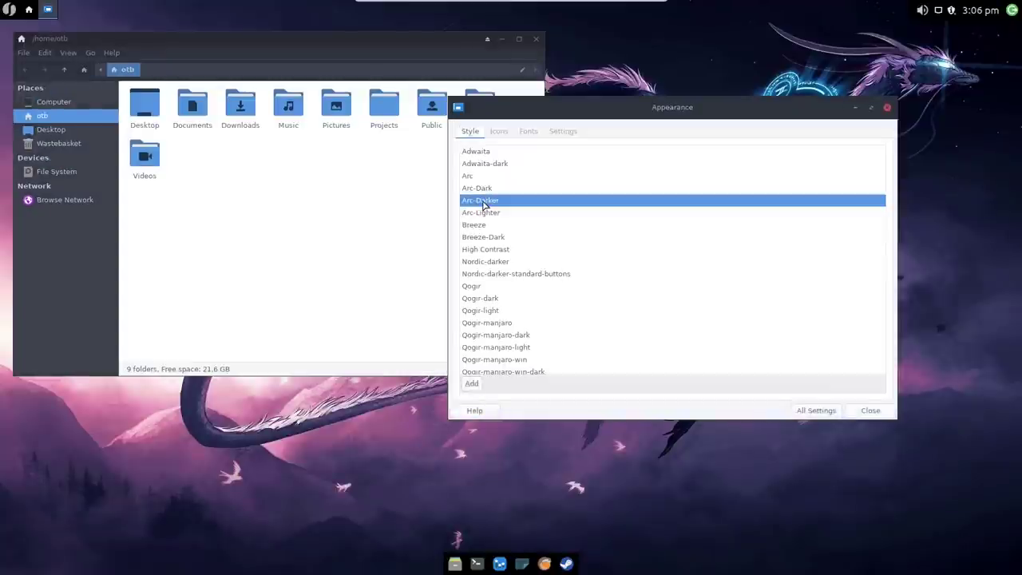
click(481, 189)
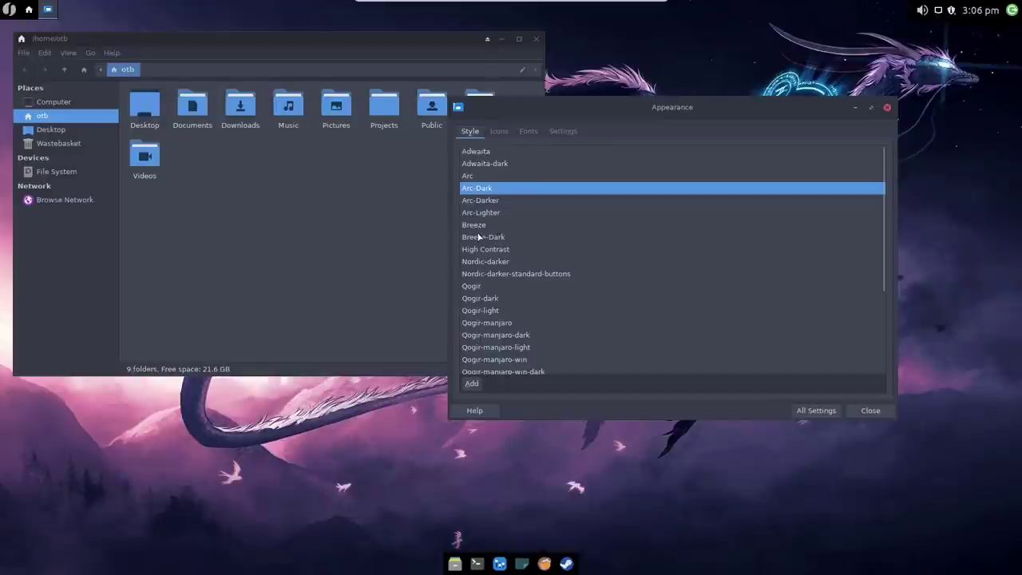
click(480, 240)
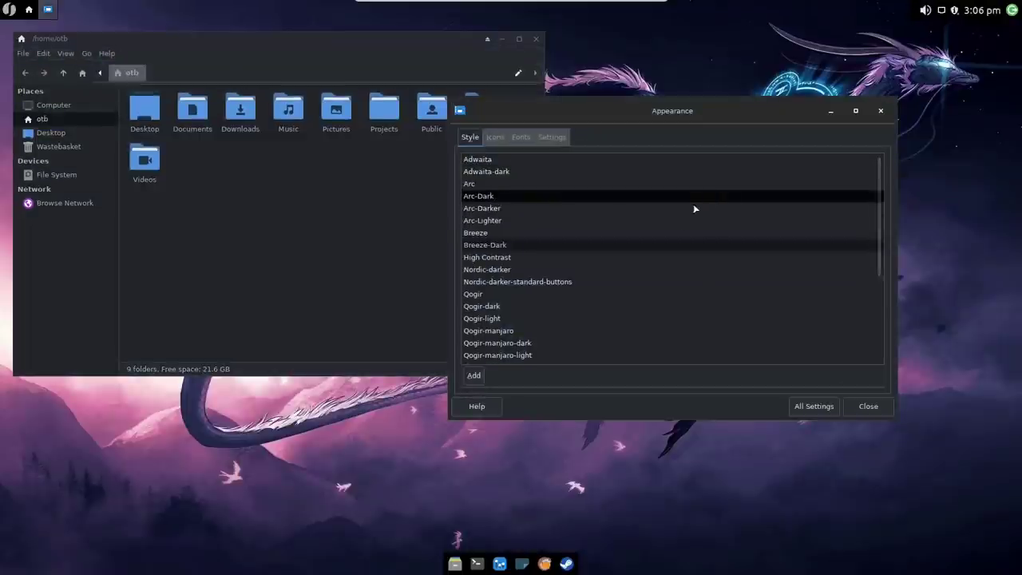
click(677, 295)
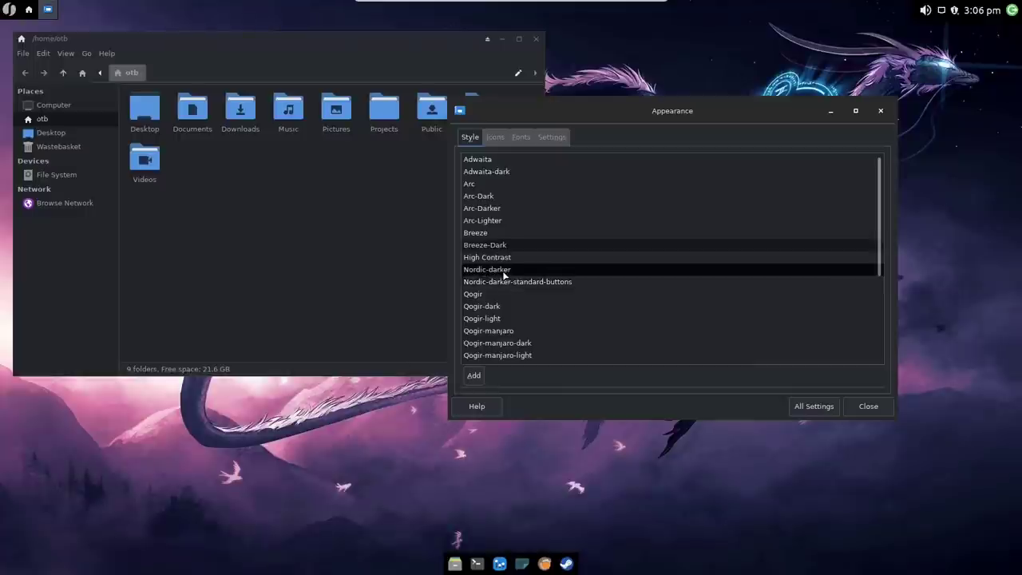
click(503, 275)
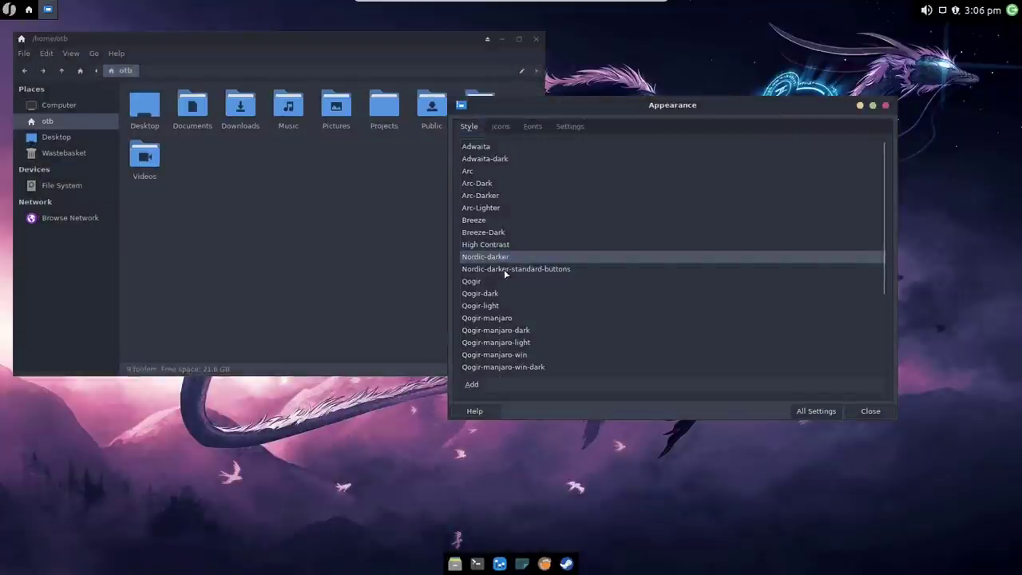
click(471, 296)
Step: Try the Qogir-manjaro-dark and Qogir-ubuntu styles, settle on Nordic-darker, then show icon themes
scroll(519, 286, down, 2)
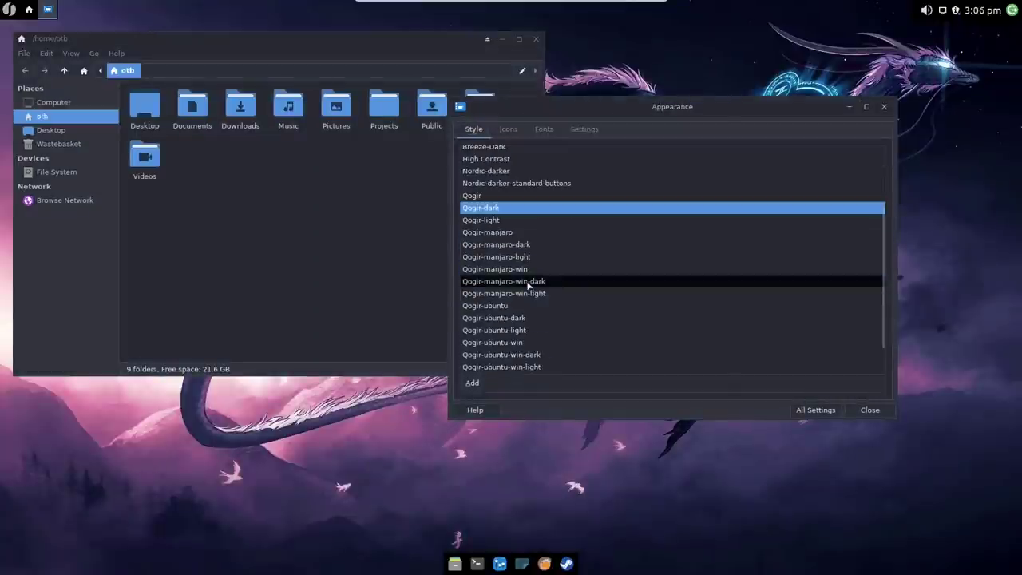
click(479, 245)
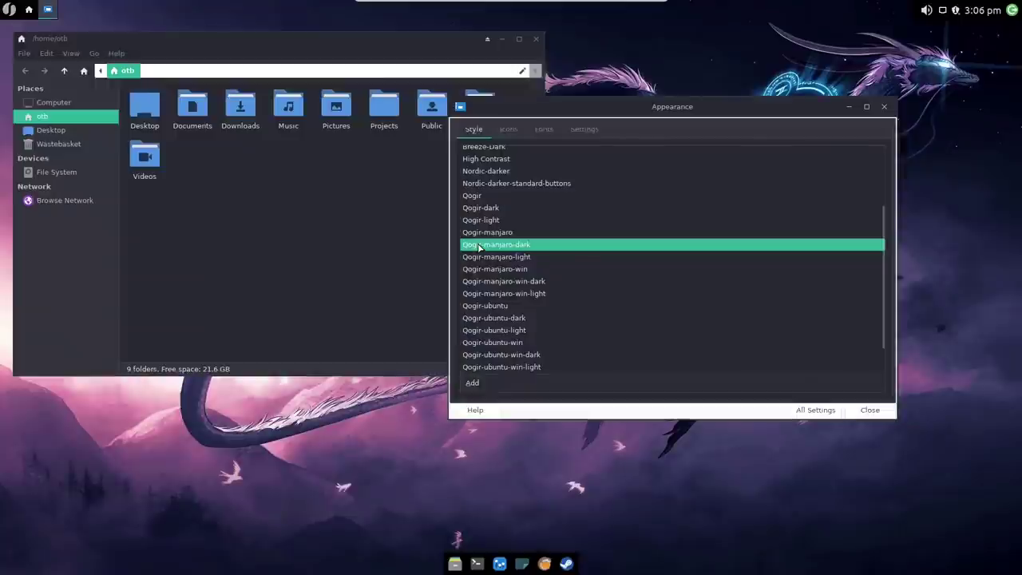
scroll(492, 251, down, 1)
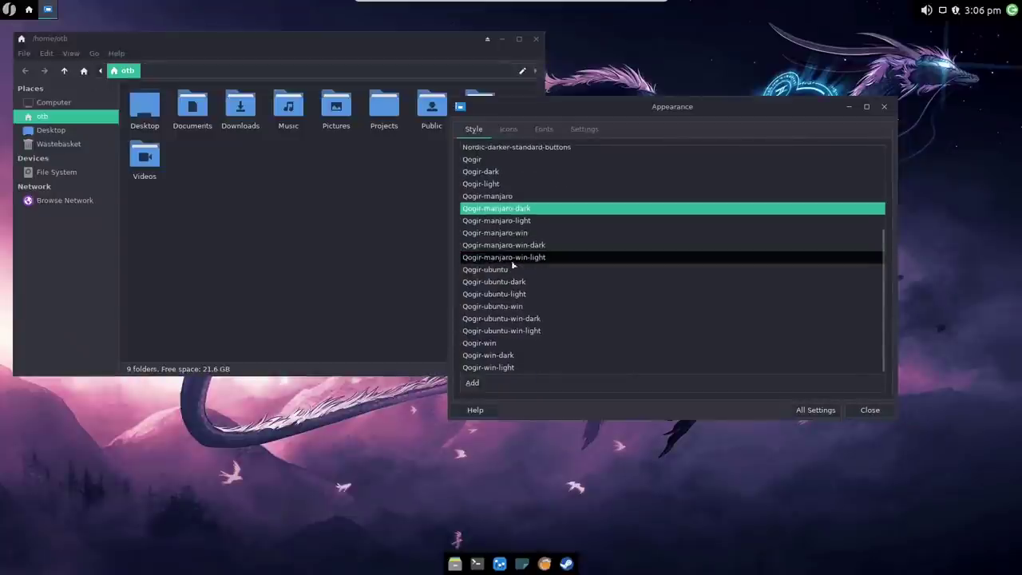
click(491, 270)
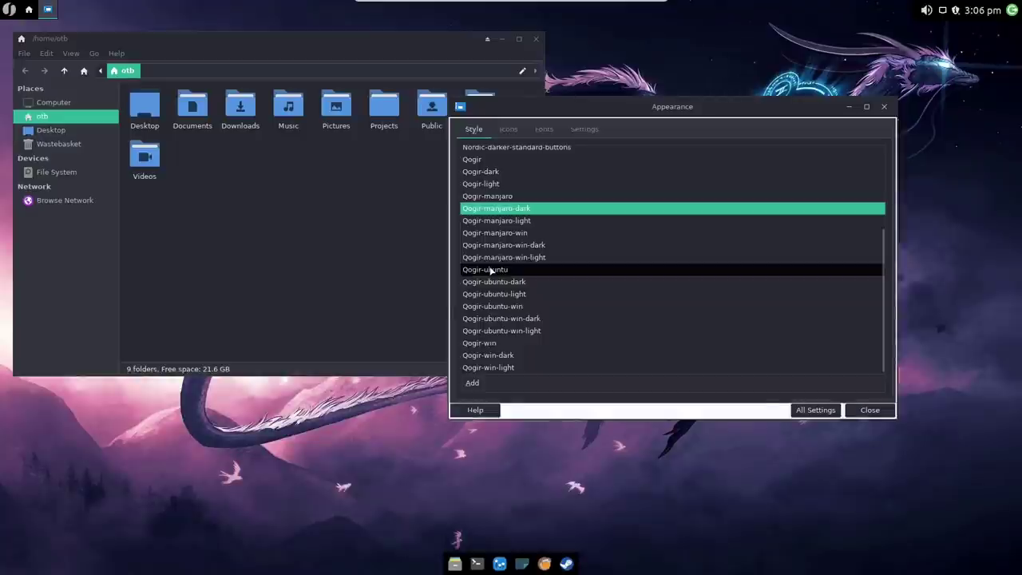
click(507, 282)
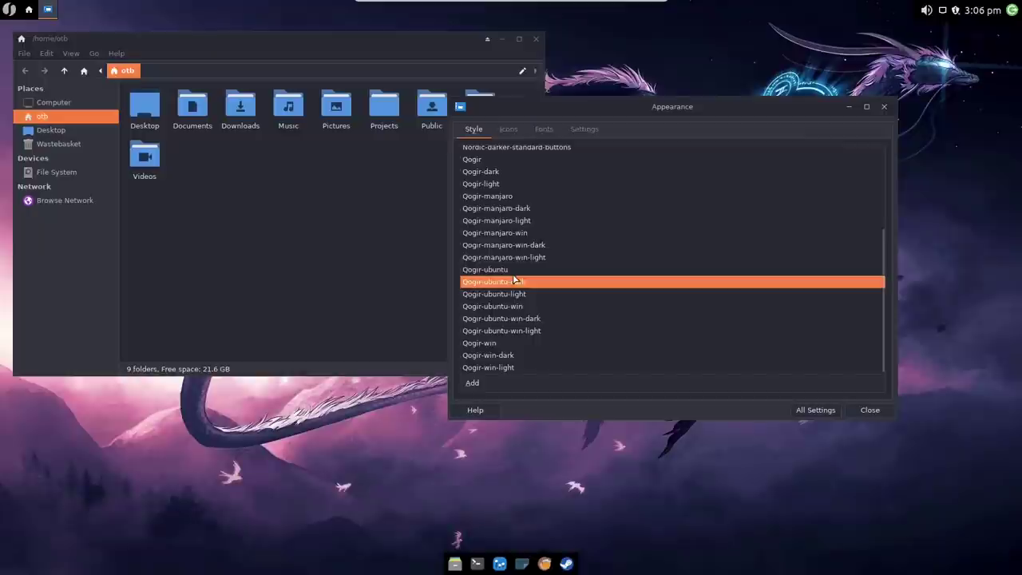
scroll(511, 275, up, 3)
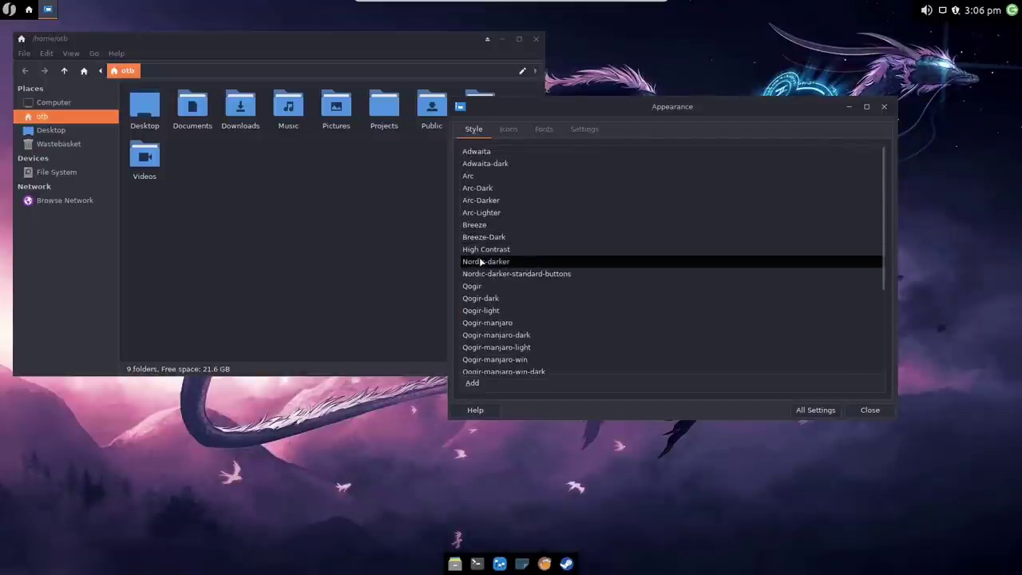
click(481, 258)
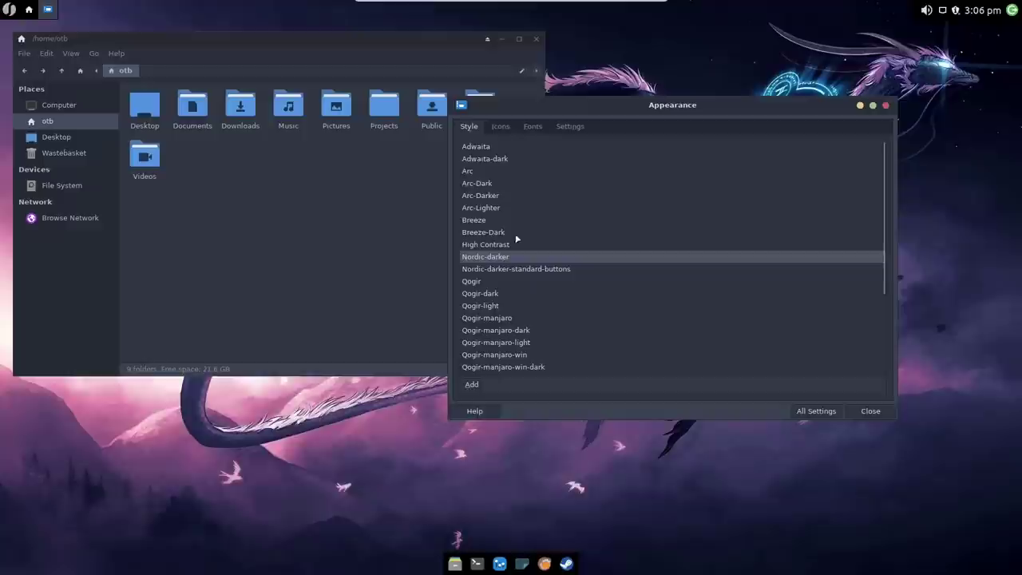
click(501, 127)
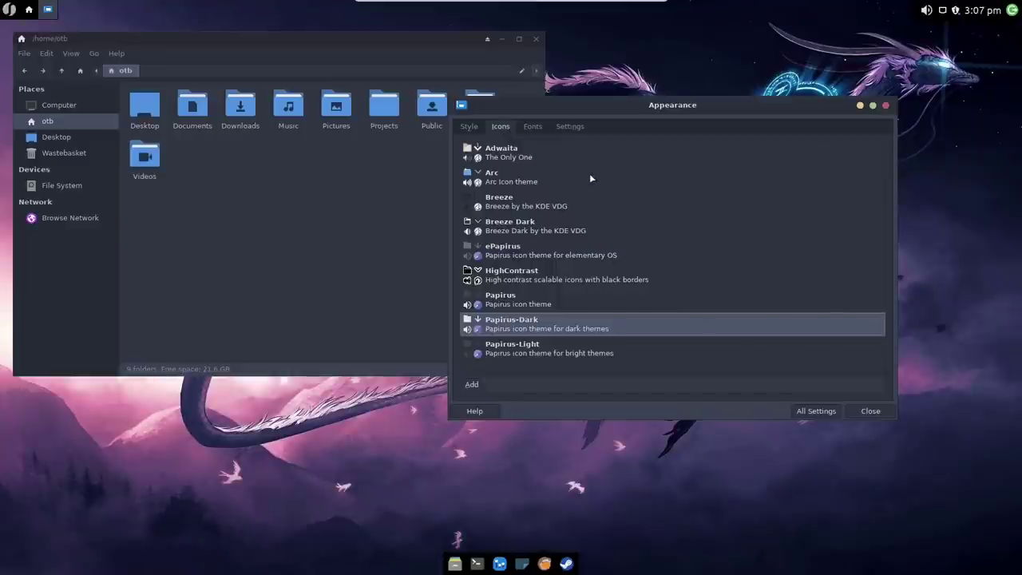
Step: Look over the Appearance Fonts and Settings tabs, then go back to All Settings
click(532, 127)
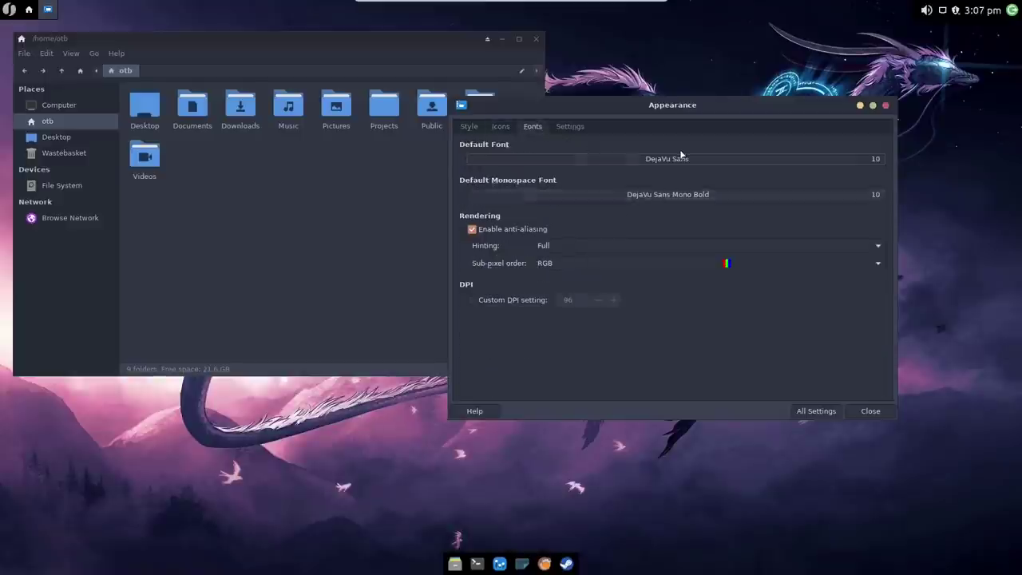
click(562, 127)
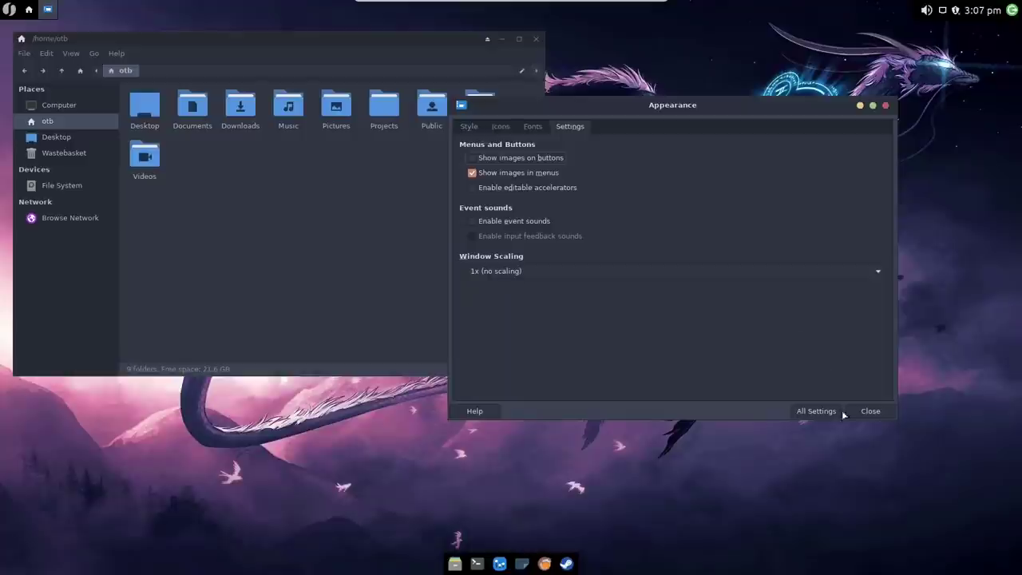
click(812, 411)
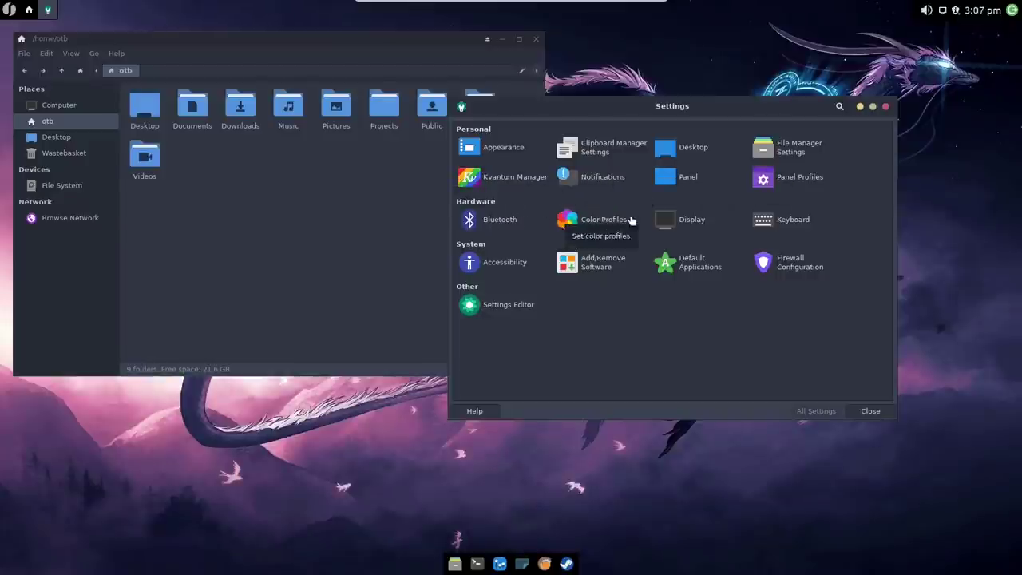
Step: Check Display and Keyboard settings with its Application Shortcuts, then close Settings and the home folder
click(686, 221)
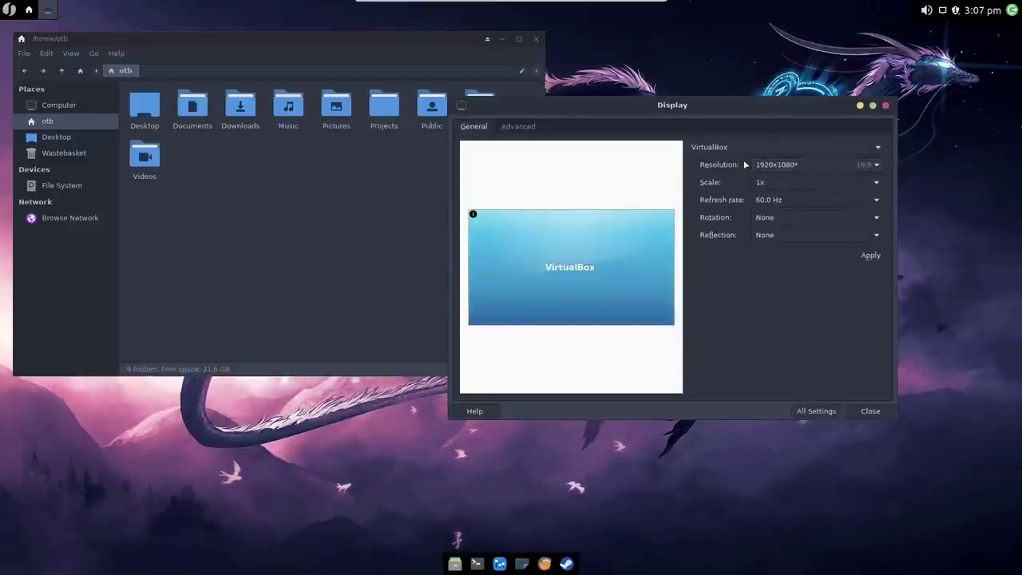
click(805, 413)
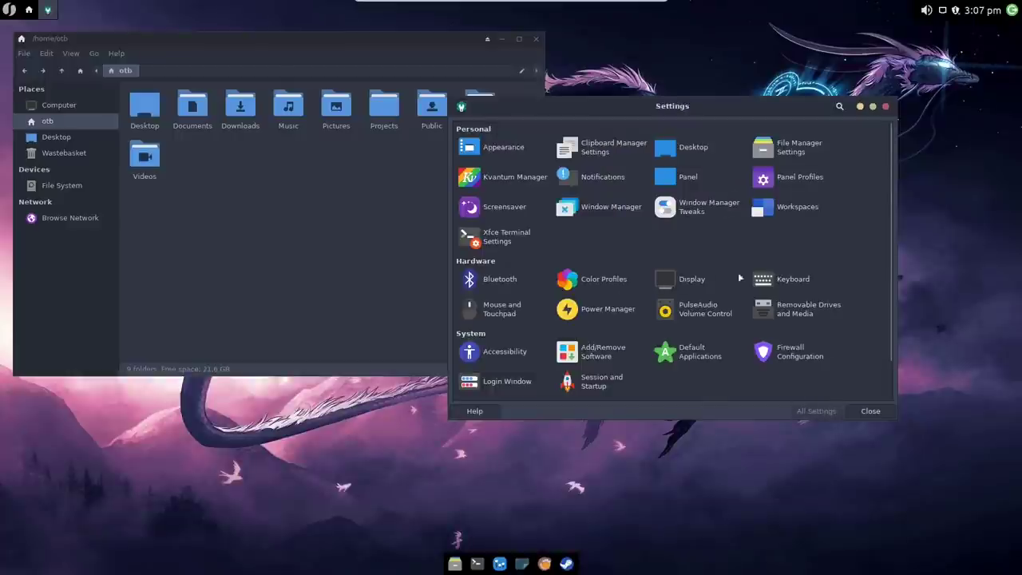
click(789, 281)
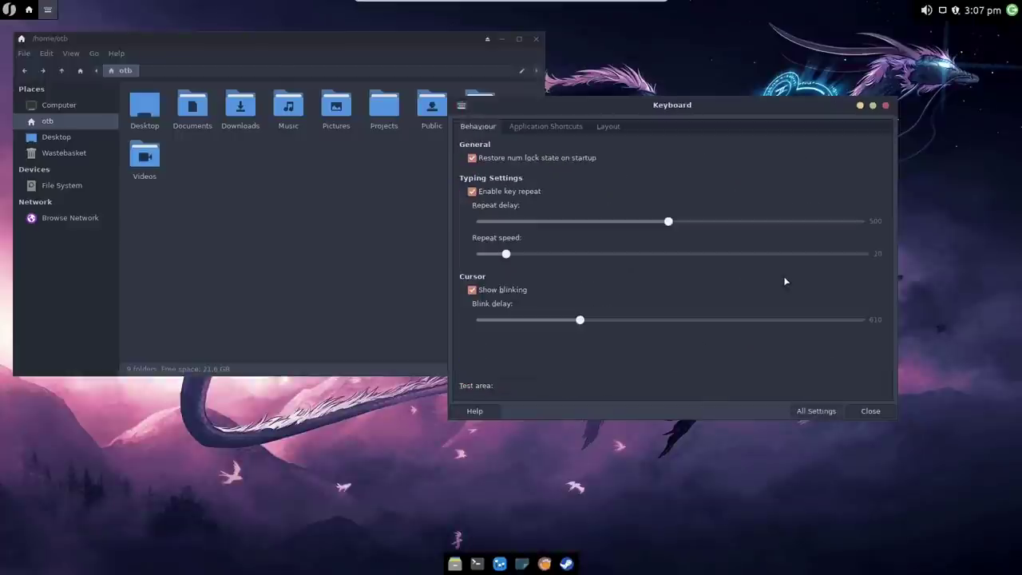
click(543, 126)
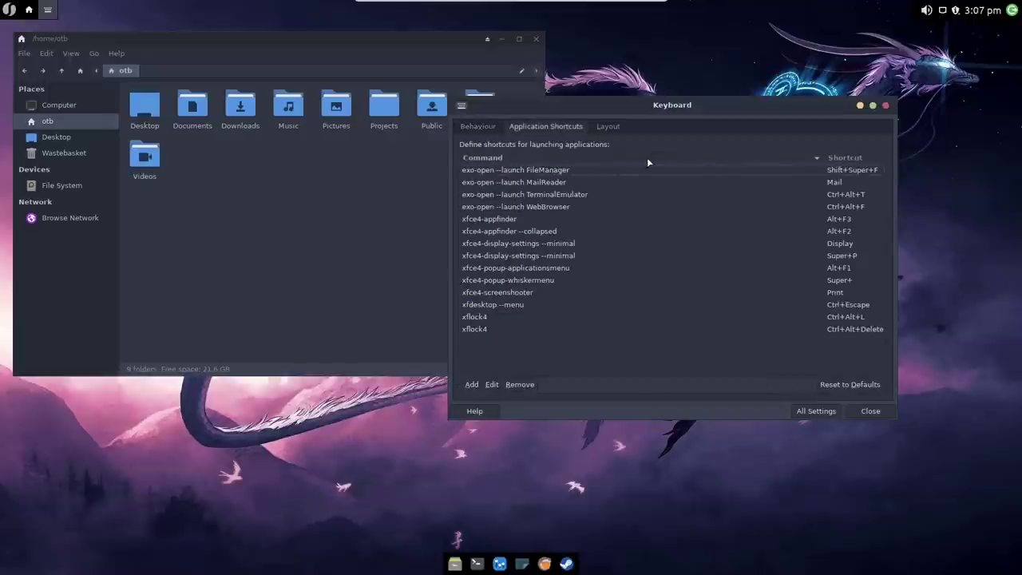
click(491, 130)
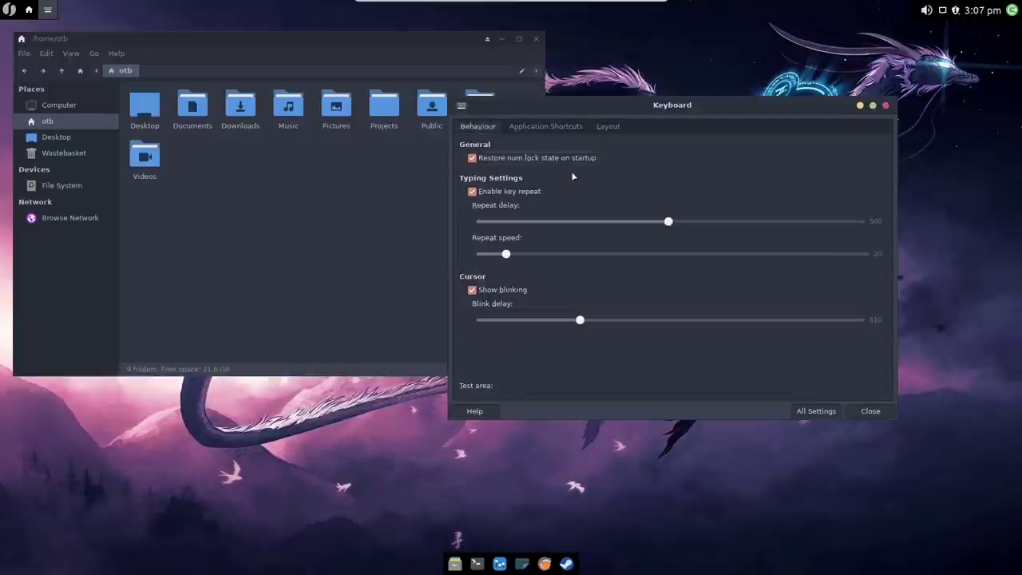
click(798, 410)
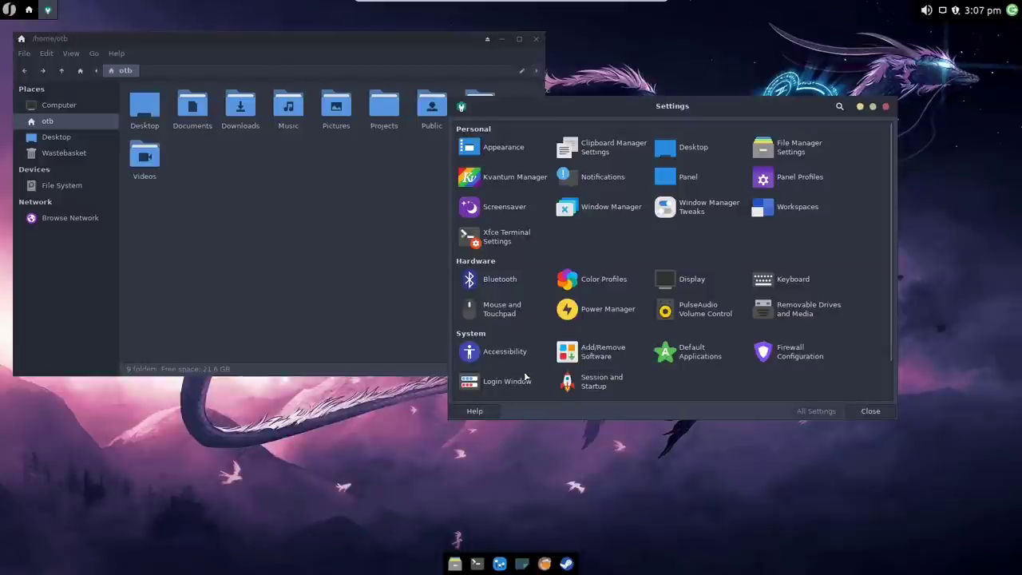
click(885, 106)
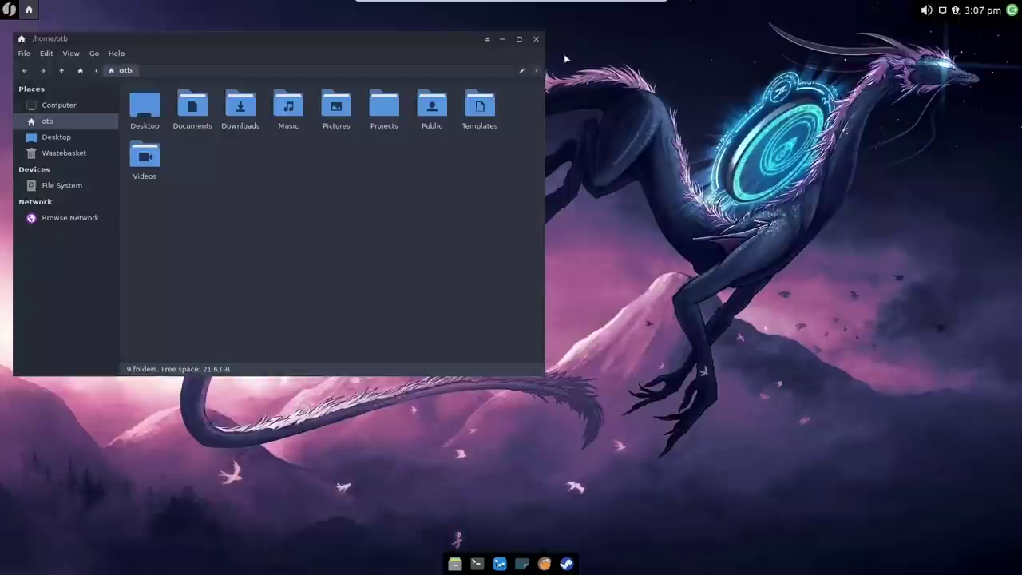
click(536, 38)
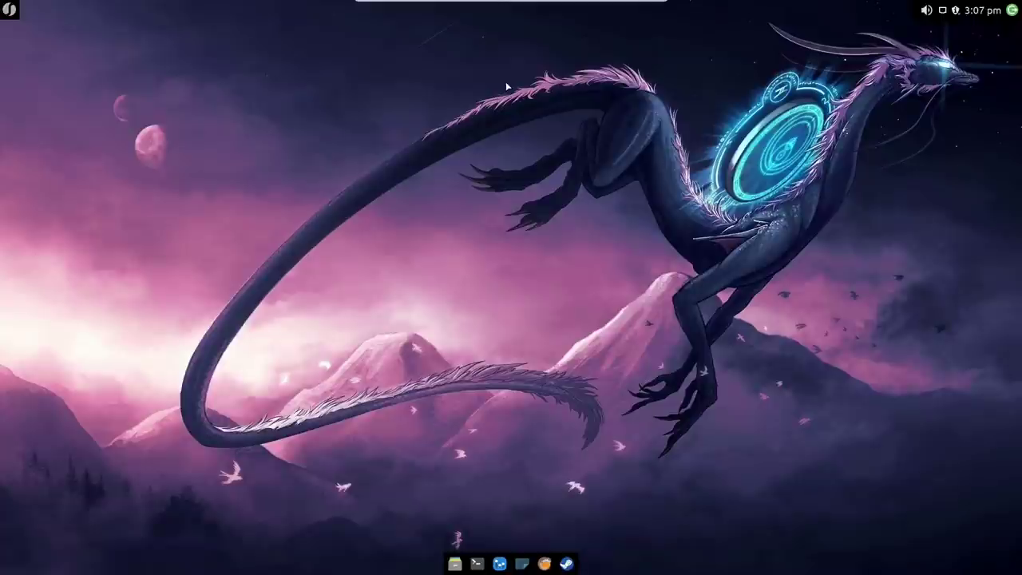
Step: Peek at Appearance from the desktop menu, then bring up the Desktop Background wallpaper grid from the dock
right_click(349, 48)
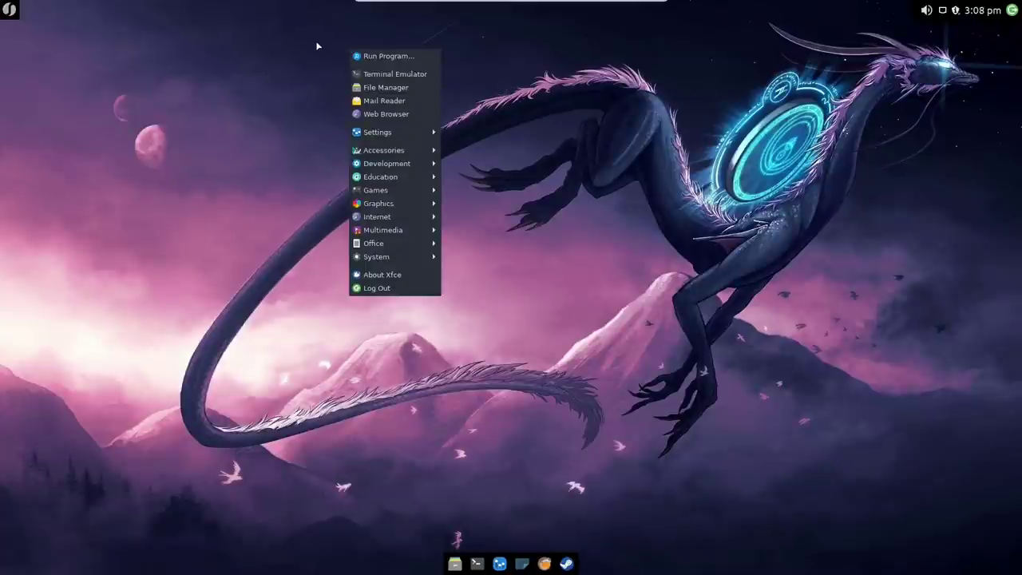
mouse_move(380, 131)
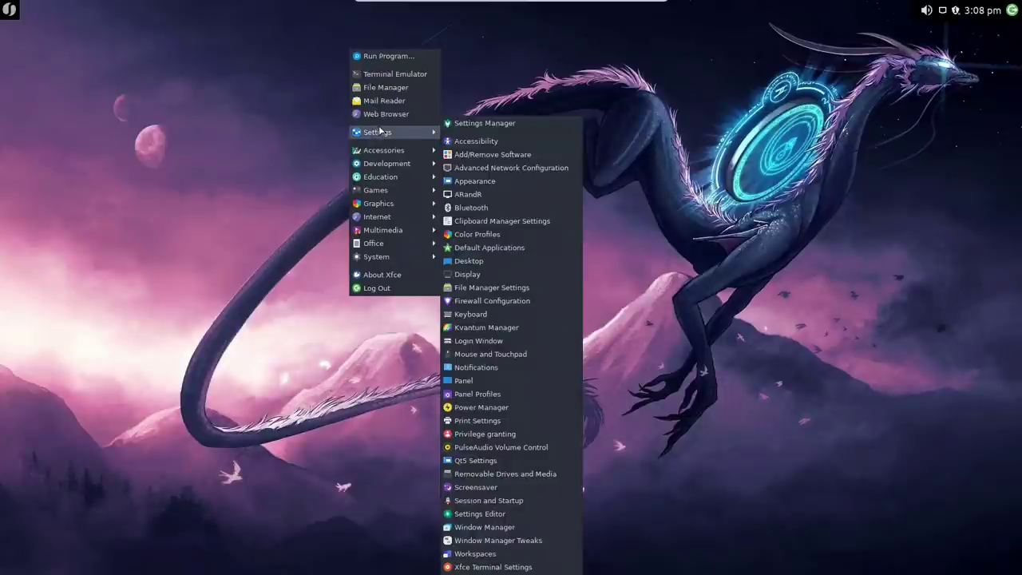
click(480, 181)
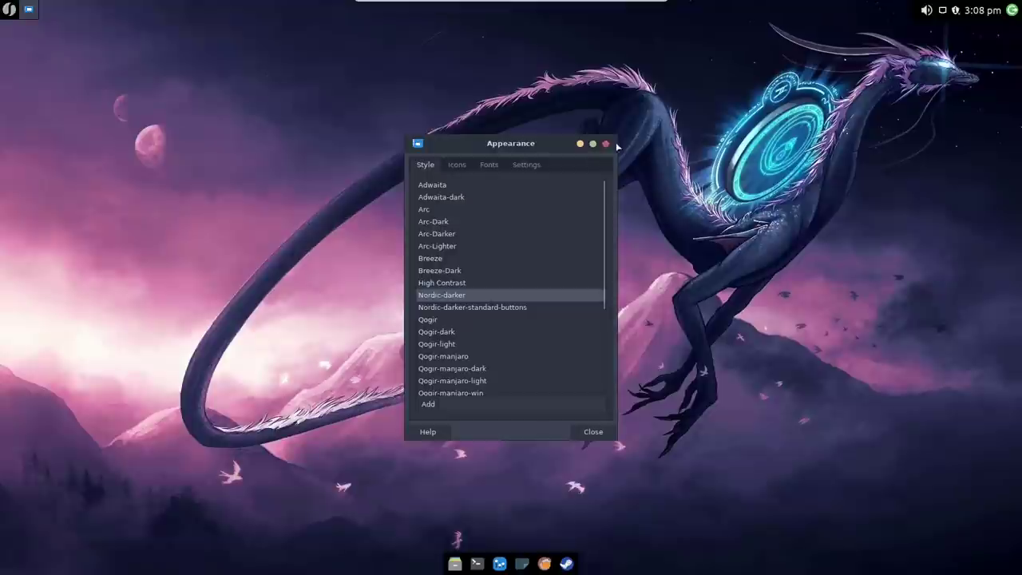
click(606, 144)
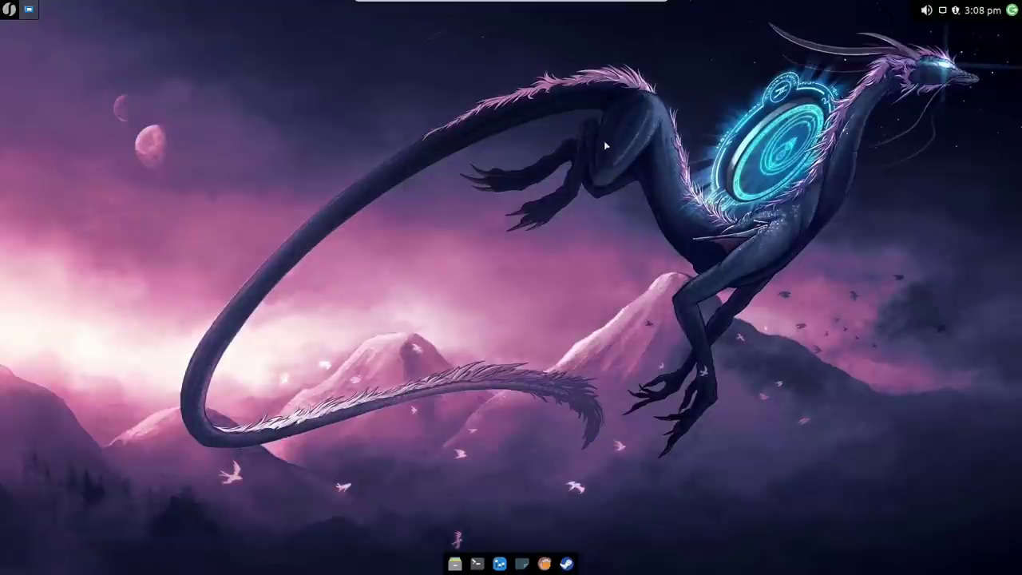
click(523, 564)
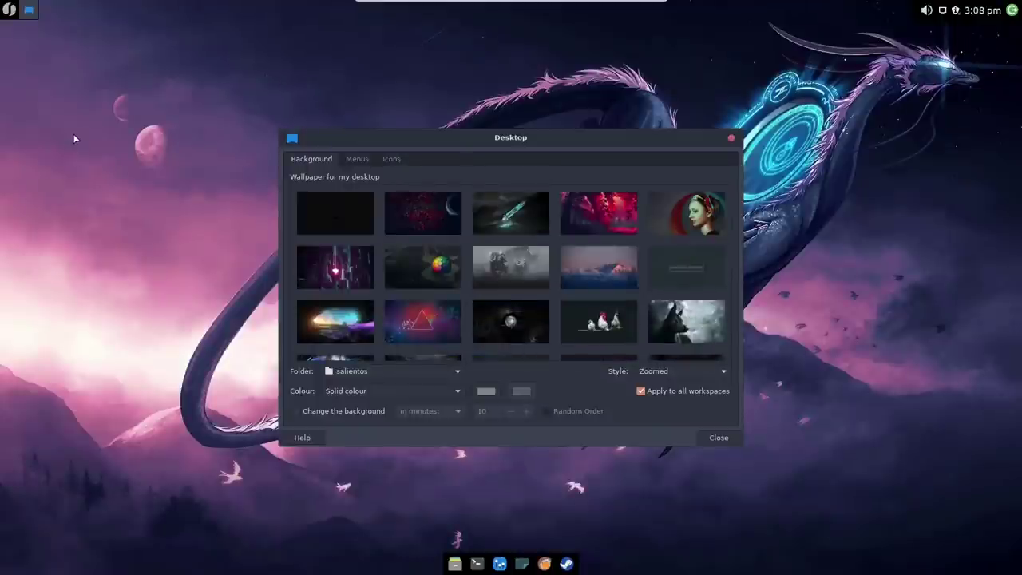
Step: Move the Desktop settings window aside and preview the glowing sword wallpaper
right_click(74, 137)
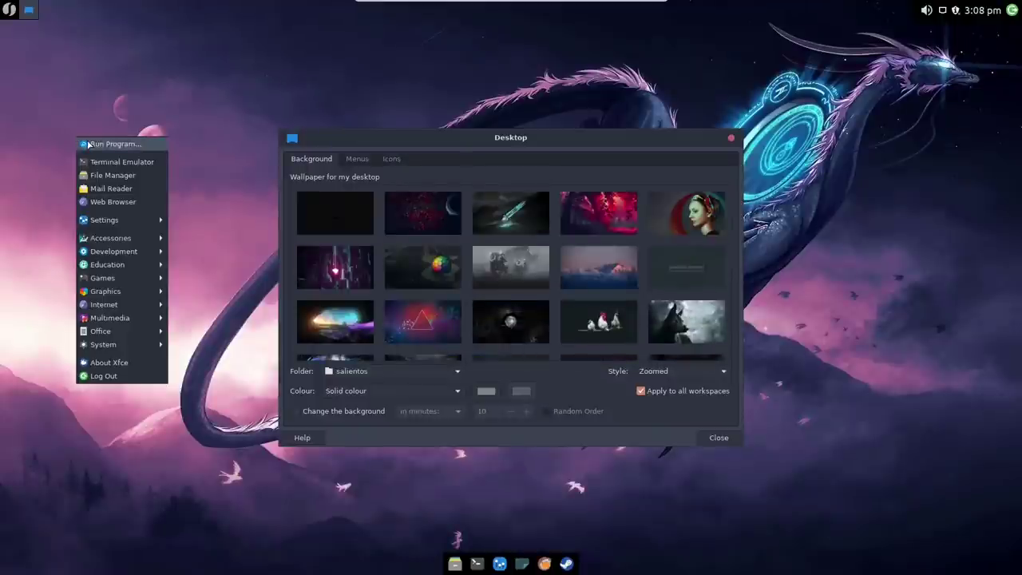
click(207, 89)
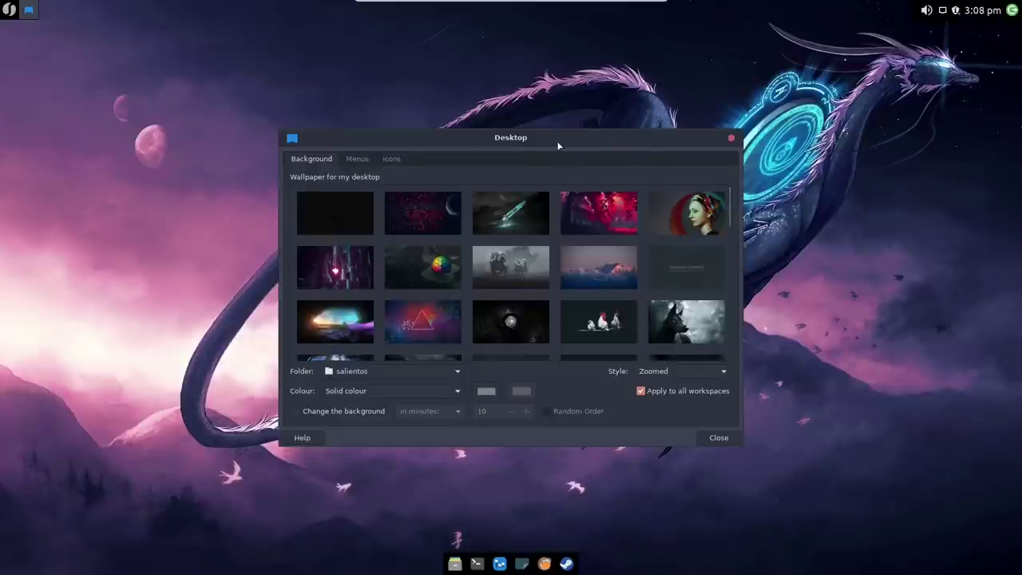
drag(558, 141, 693, 194)
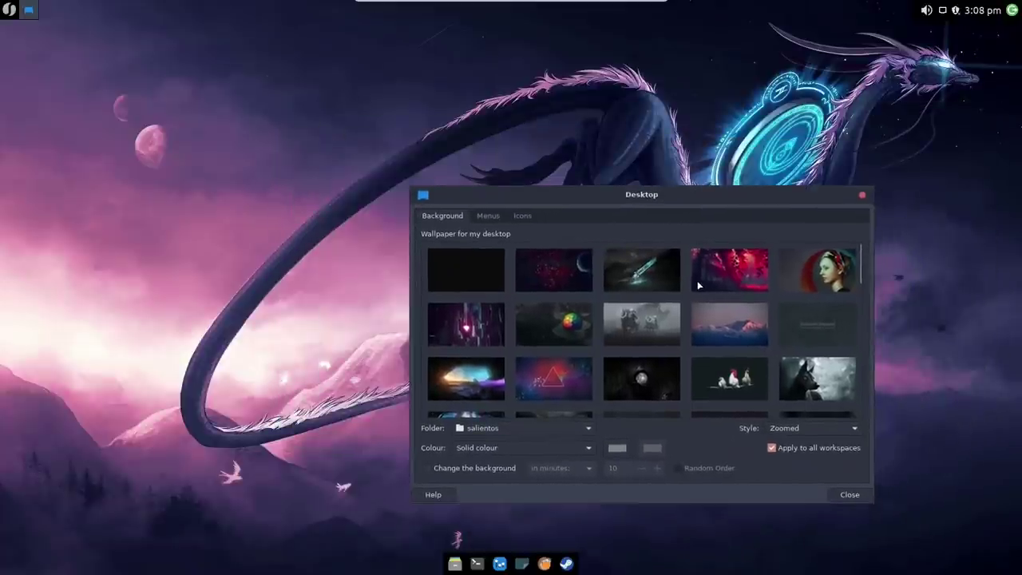
click(643, 278)
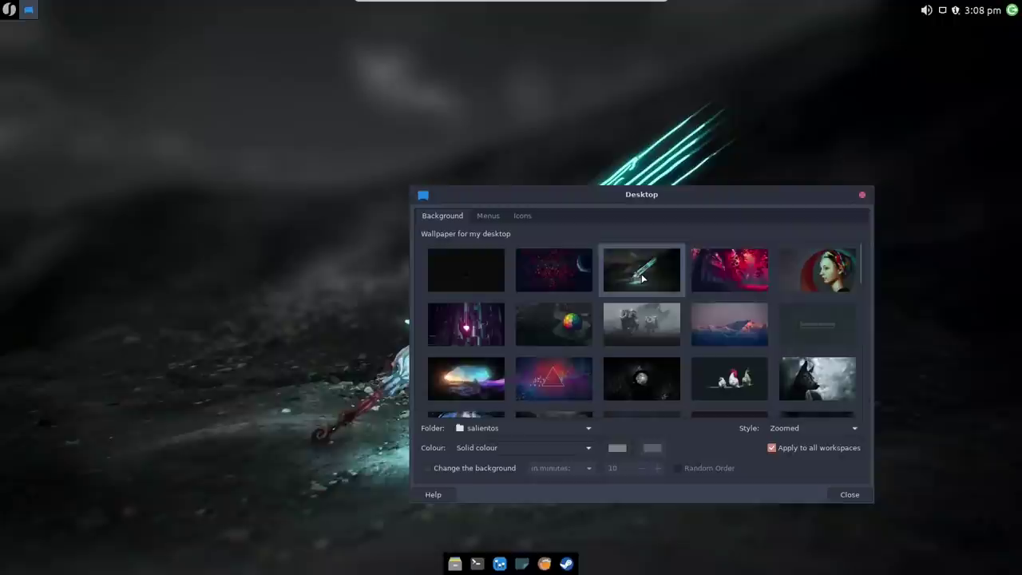
drag(619, 194, 238, 8)
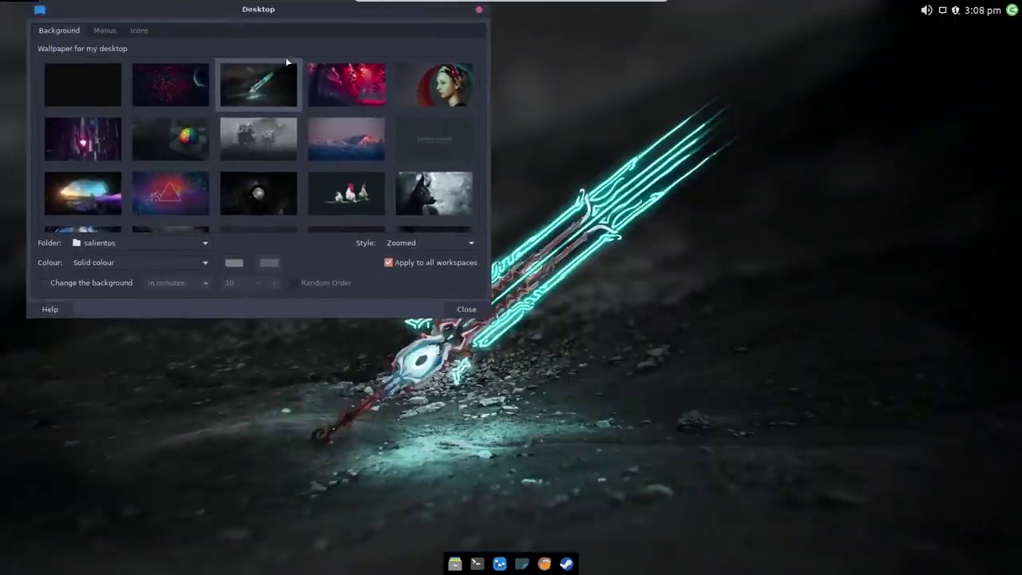
Step: Try the red forest, grey robot, colourful cave, roosters and Arch logo wallpapers
click(335, 86)
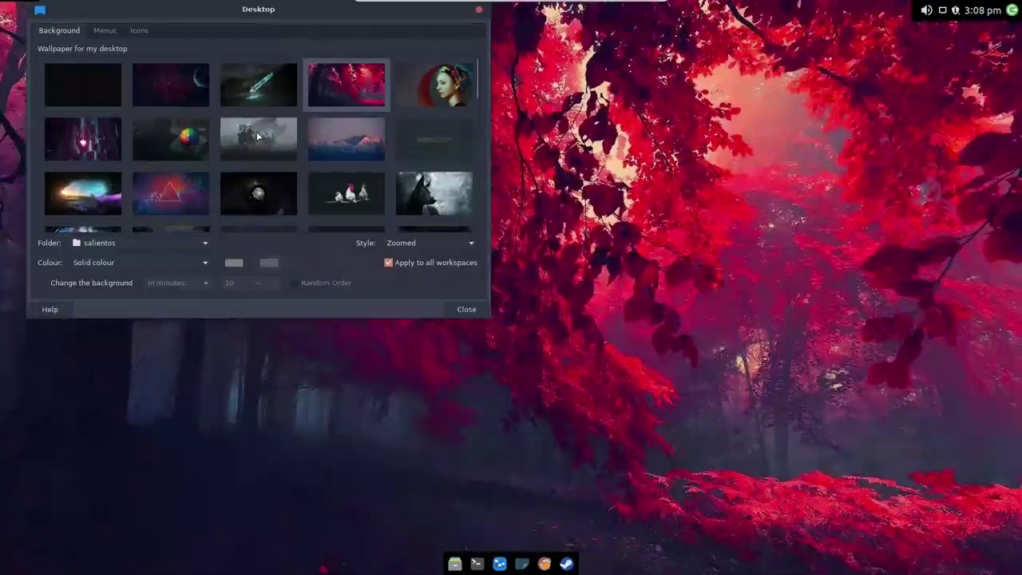
click(257, 137)
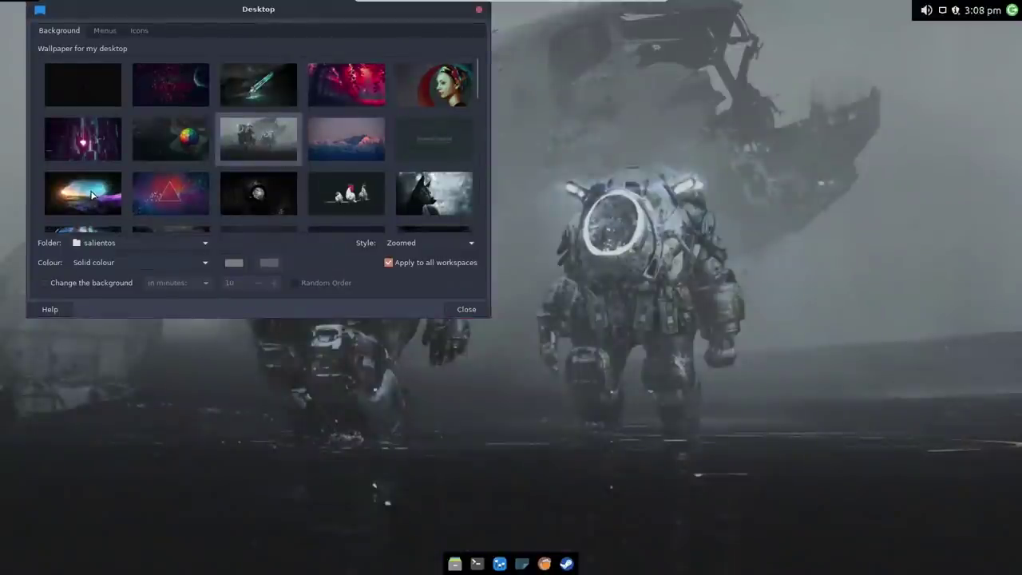
click(94, 196)
scroll(290, 143, down, 1)
click(361, 175)
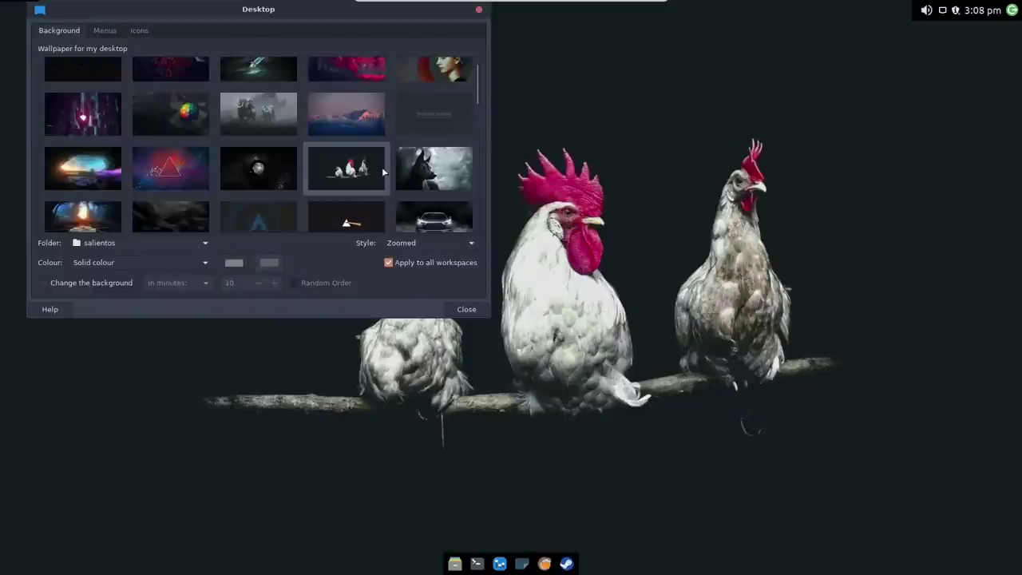
scroll(477, 94, down, 3)
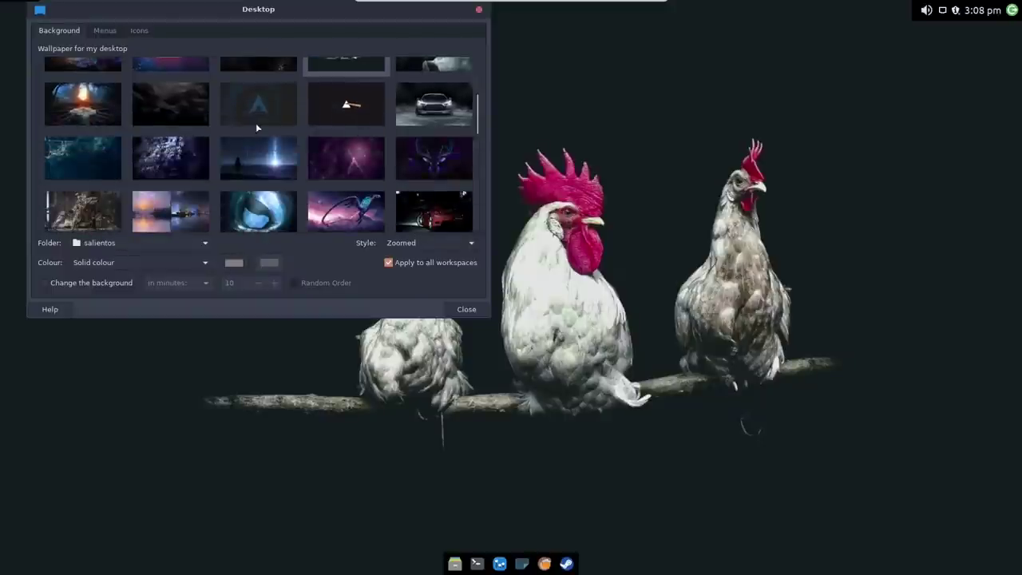
click(263, 112)
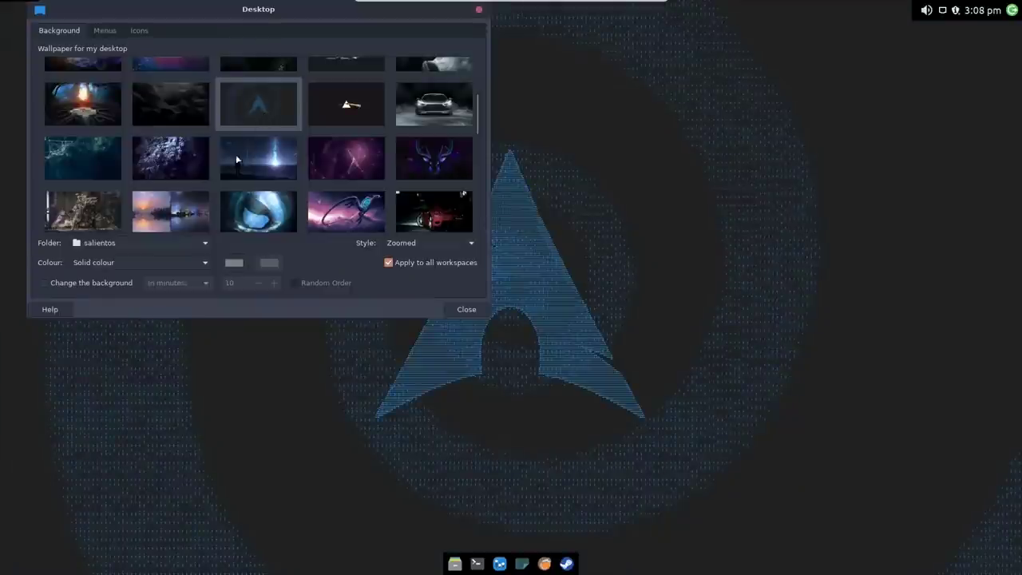
scroll(138, 163, down, 1)
scroll(138, 163, down, 1)
Step: Settle on the rusty mech robot wallpaper, glance at the Menus and Icons tabs, and close
click(116, 159)
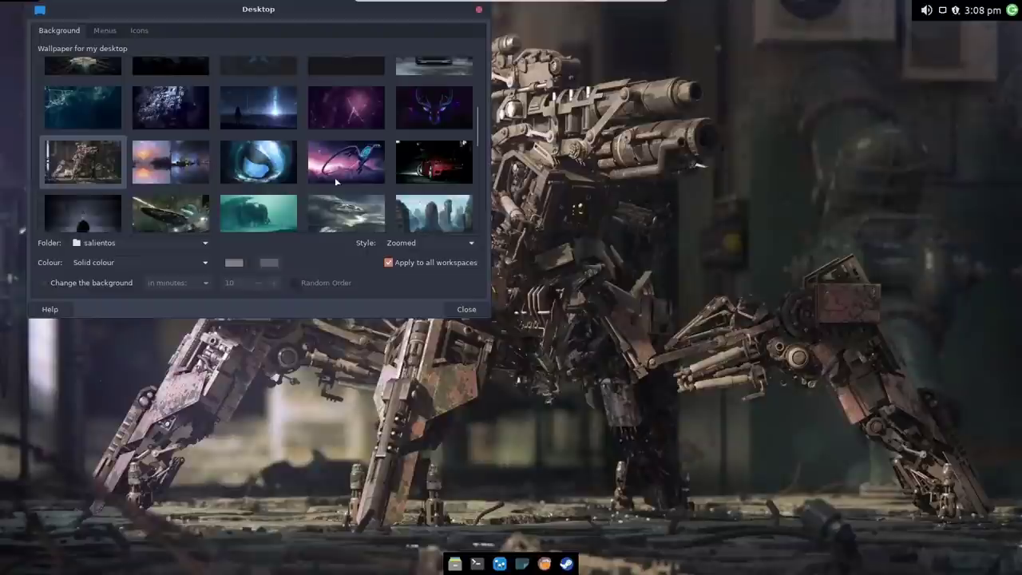
click(105, 32)
click(139, 31)
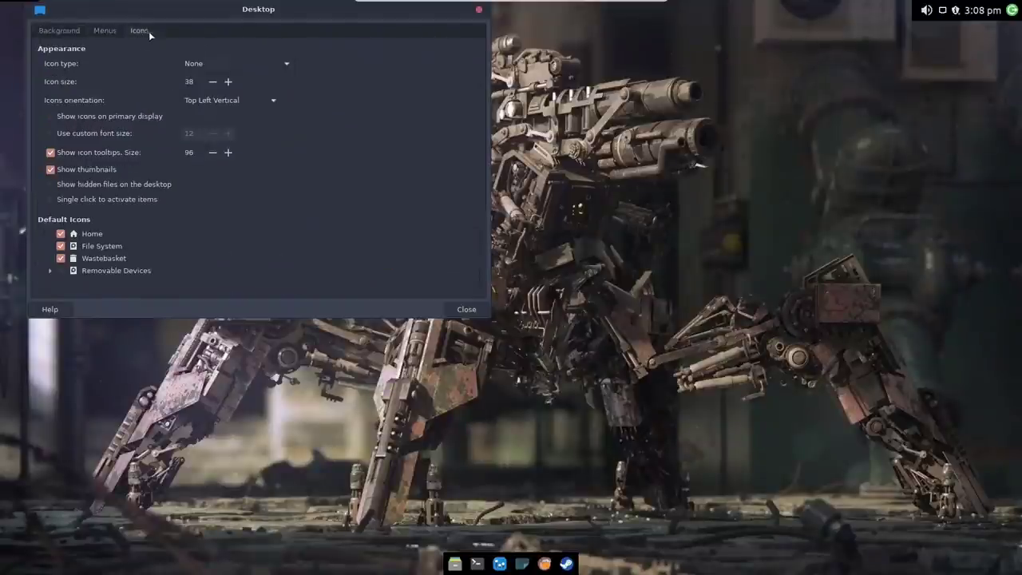
click(479, 10)
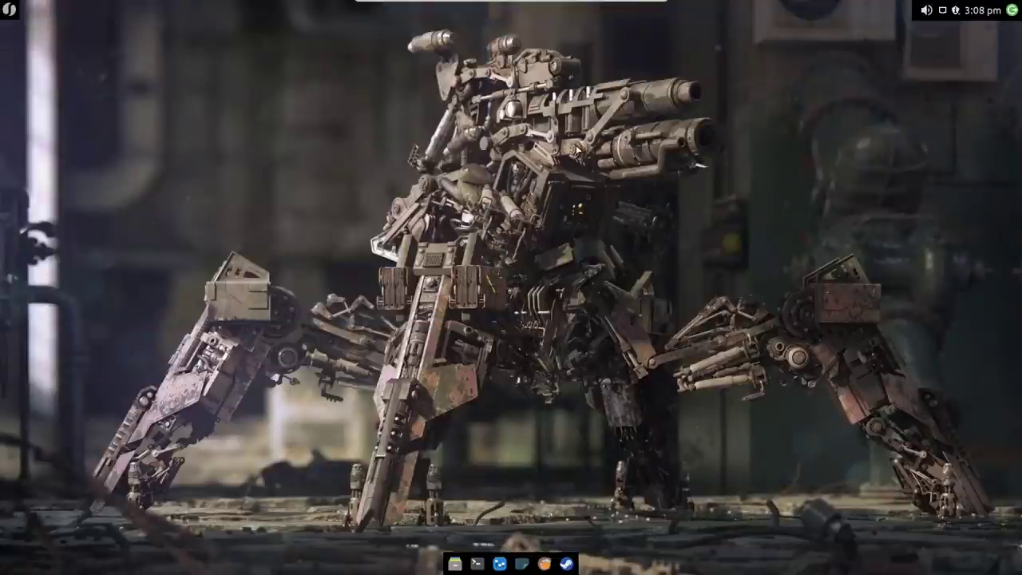